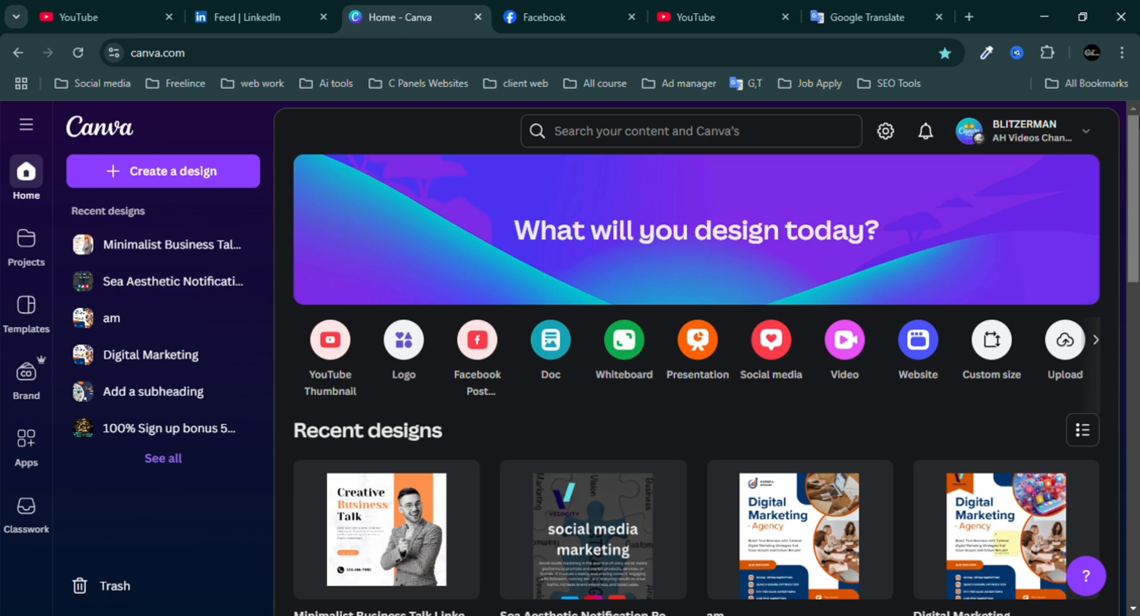
# Look through the account settings page down to the link opening options and return to the home page.
pyautogui.click(886, 135)
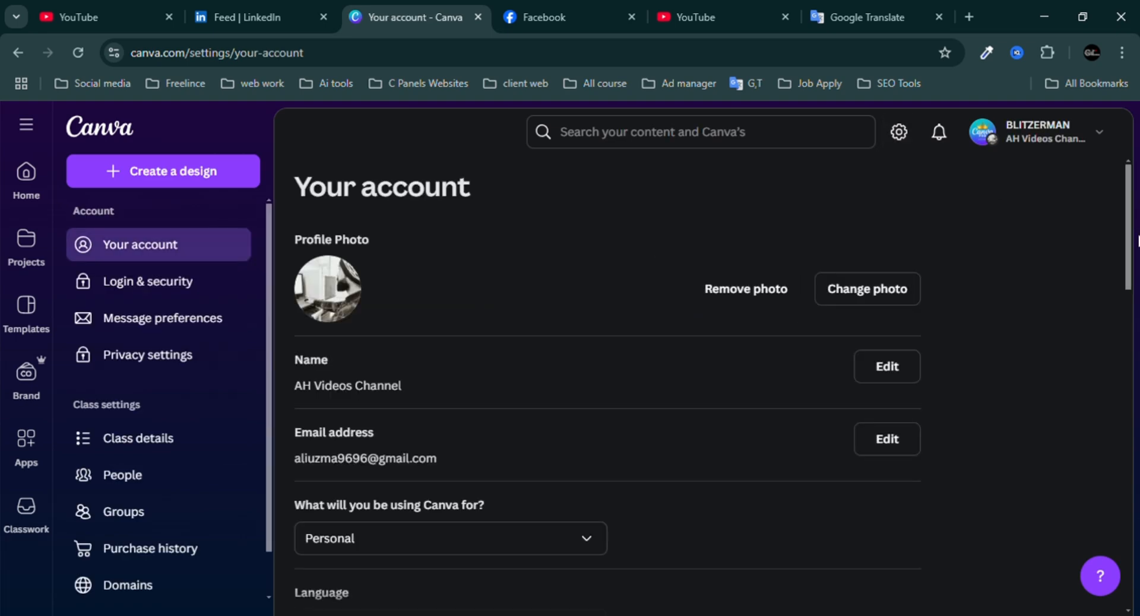
pyautogui.moveTo(1131, 212); pyautogui.dragTo(1131, 551)
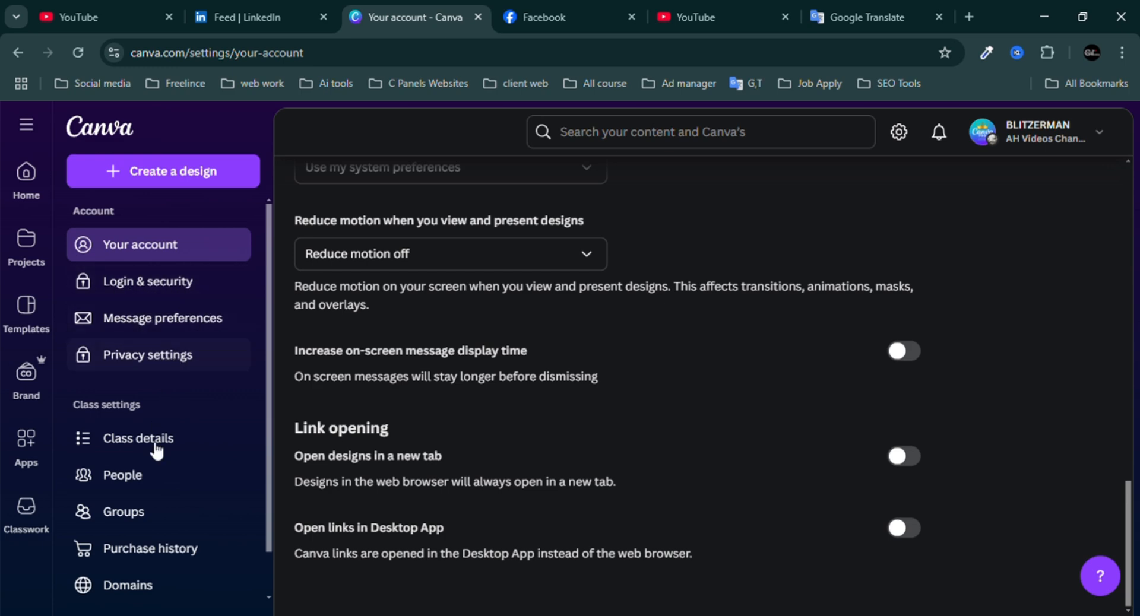
pyautogui.moveTo(268, 354); pyautogui.dragTo(270, 461)
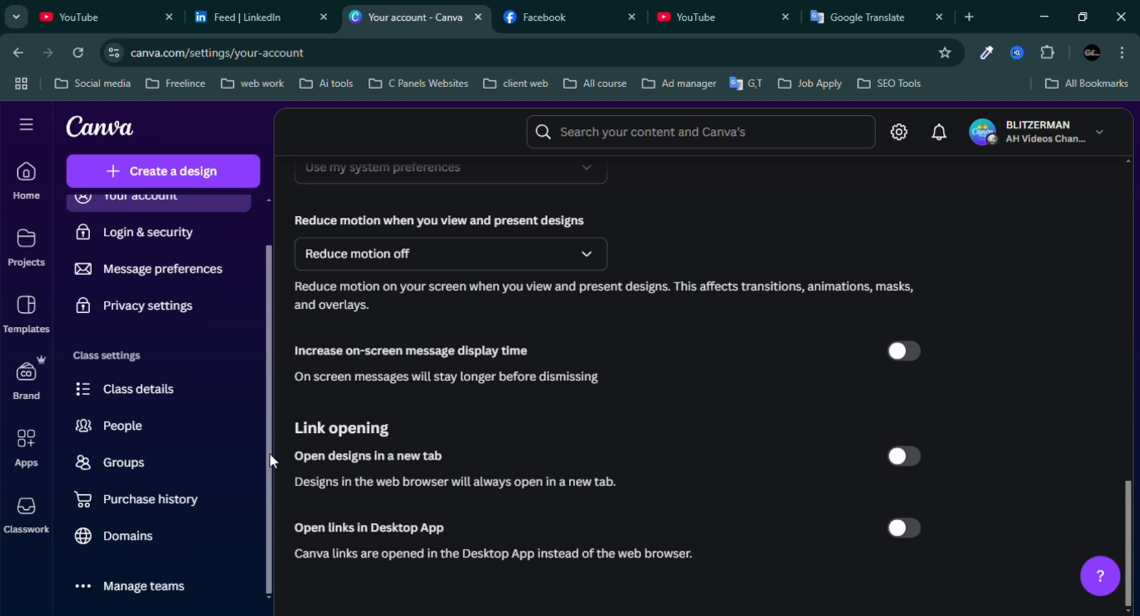
pyautogui.scroll(2, 264, 486)
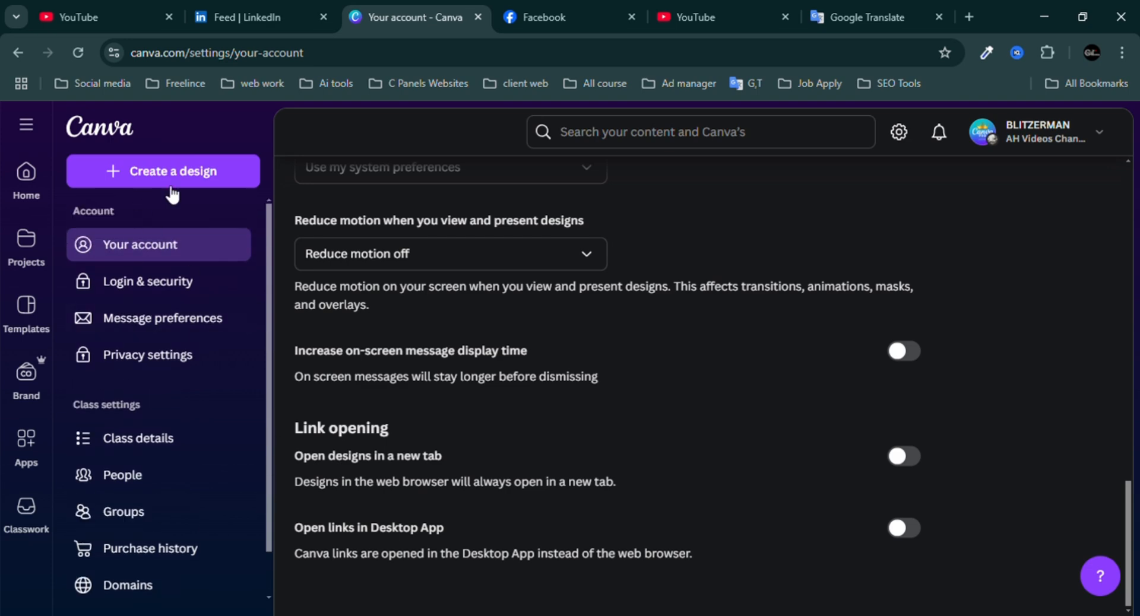
pyautogui.click(35, 178)
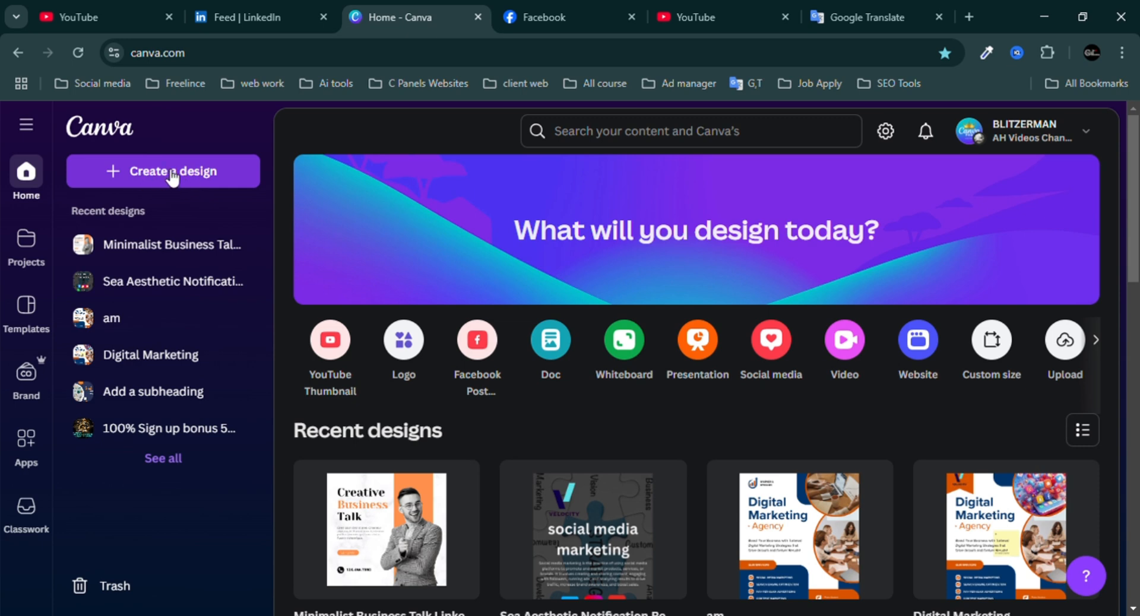
# Search for "post" from the home page and browse the Canva template results.
pyautogui.click(172, 176)
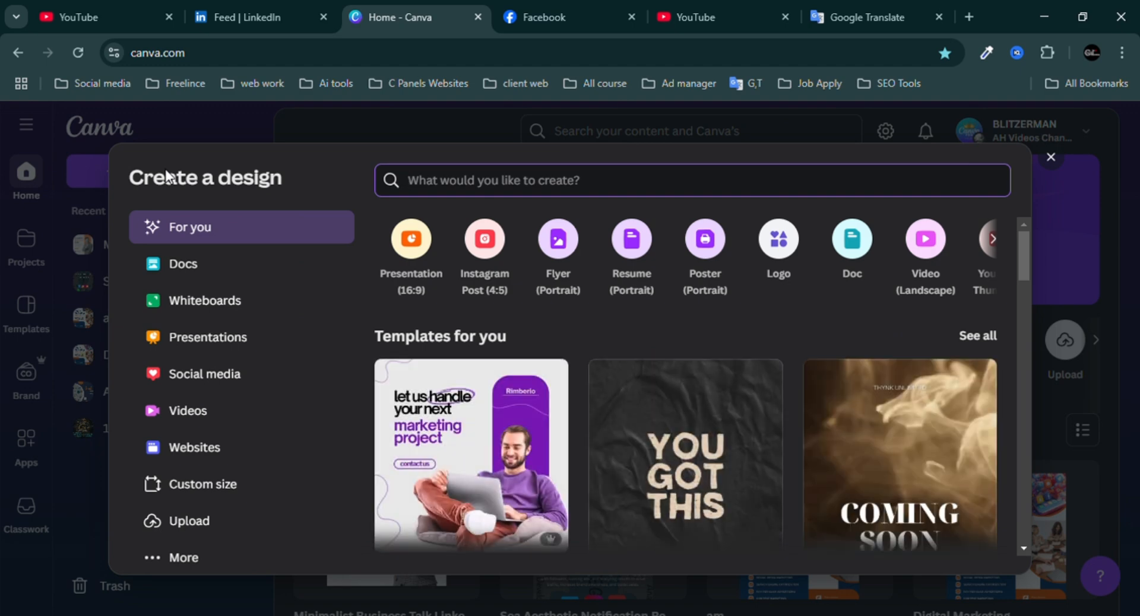
pyautogui.click(1052, 157)
pyautogui.click(673, 142)
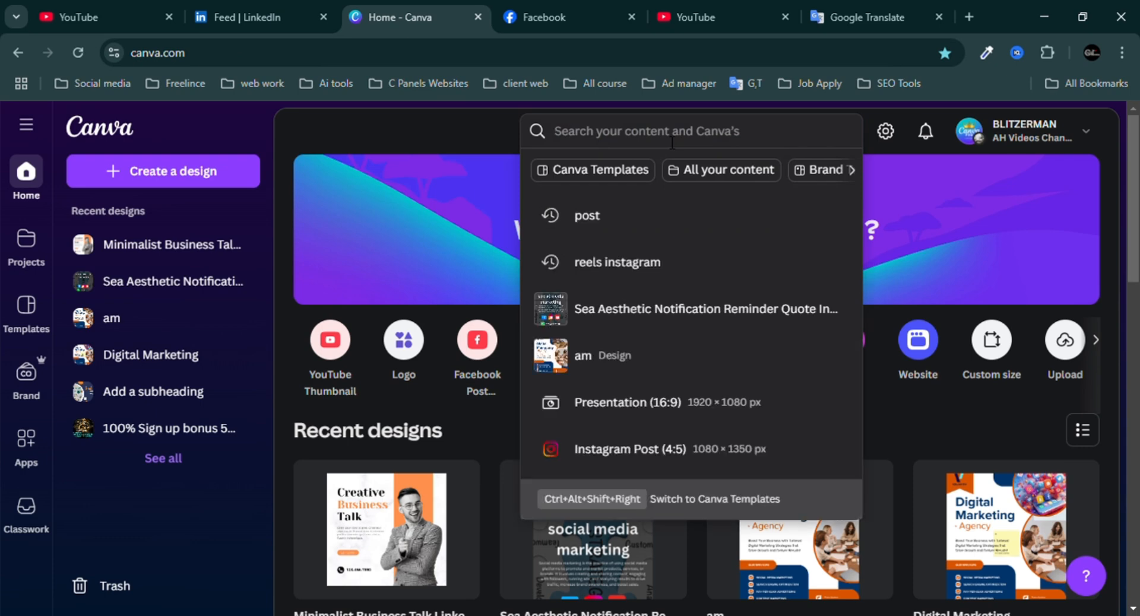
pyautogui.click(588, 220)
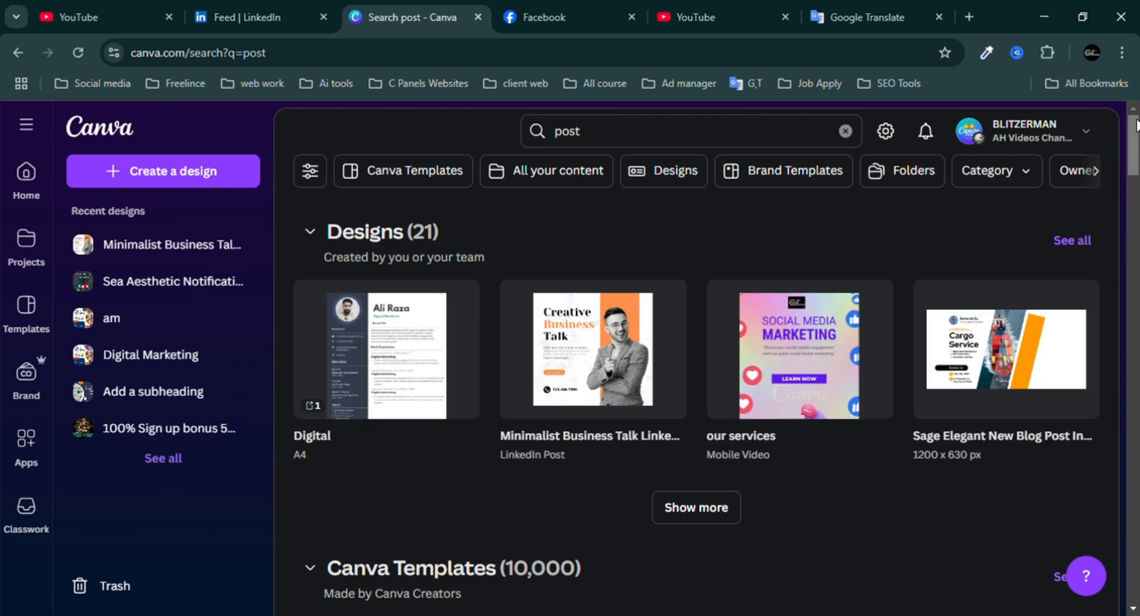
pyautogui.moveTo(1131, 141); pyautogui.dragTo(1132, 186)
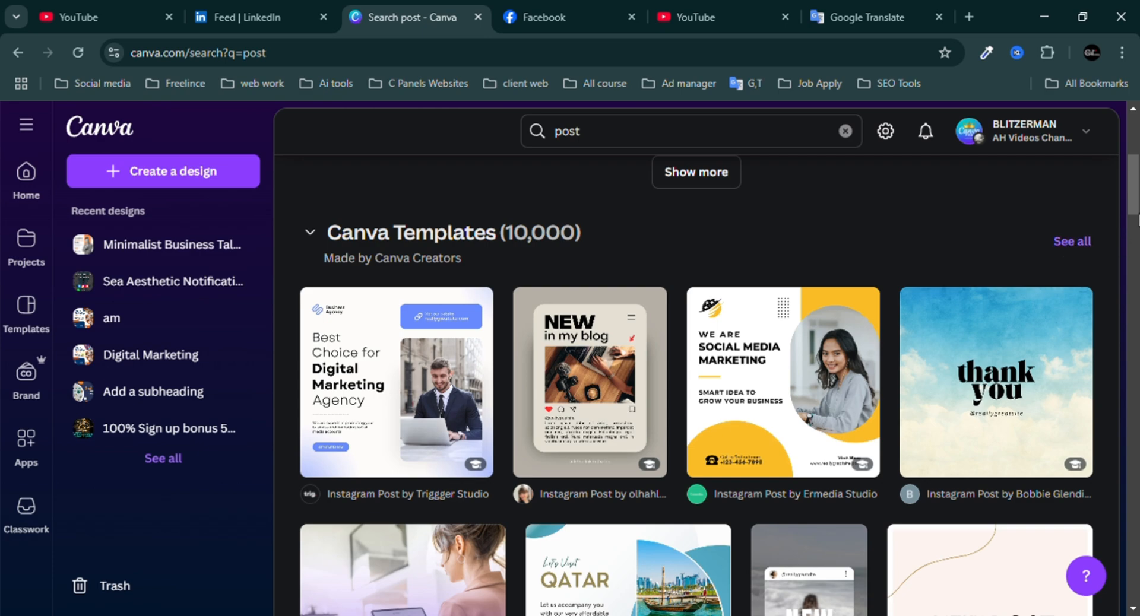
pyautogui.moveTo(1135, 184); pyautogui.dragTo(1136, 309)
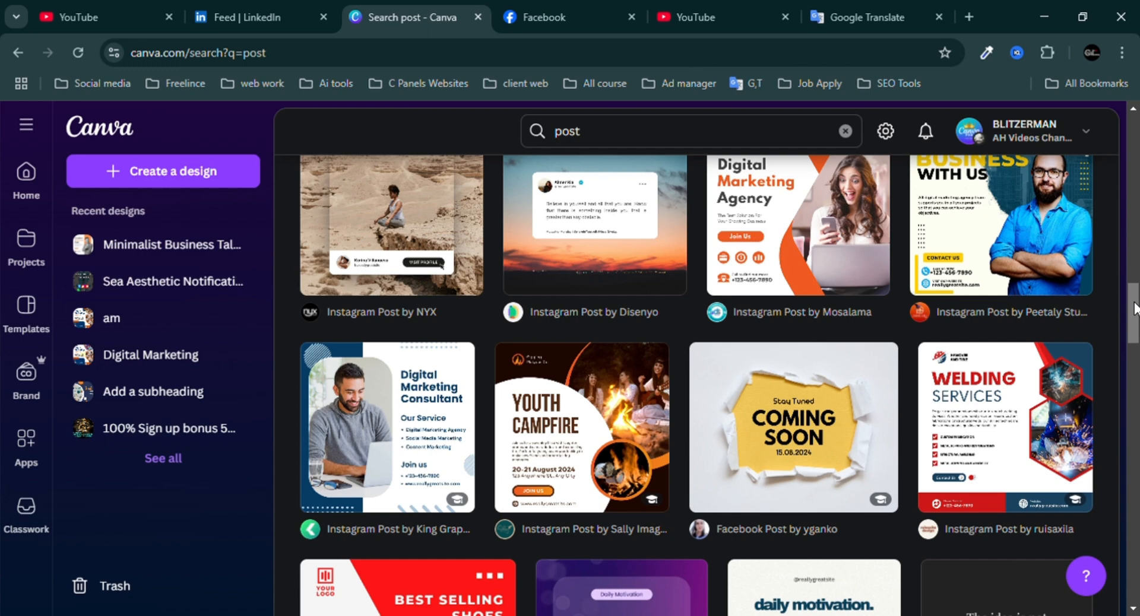
pyautogui.moveTo(1135, 308); pyautogui.dragTo(1135, 349)
pyautogui.moveTo(440, 354)
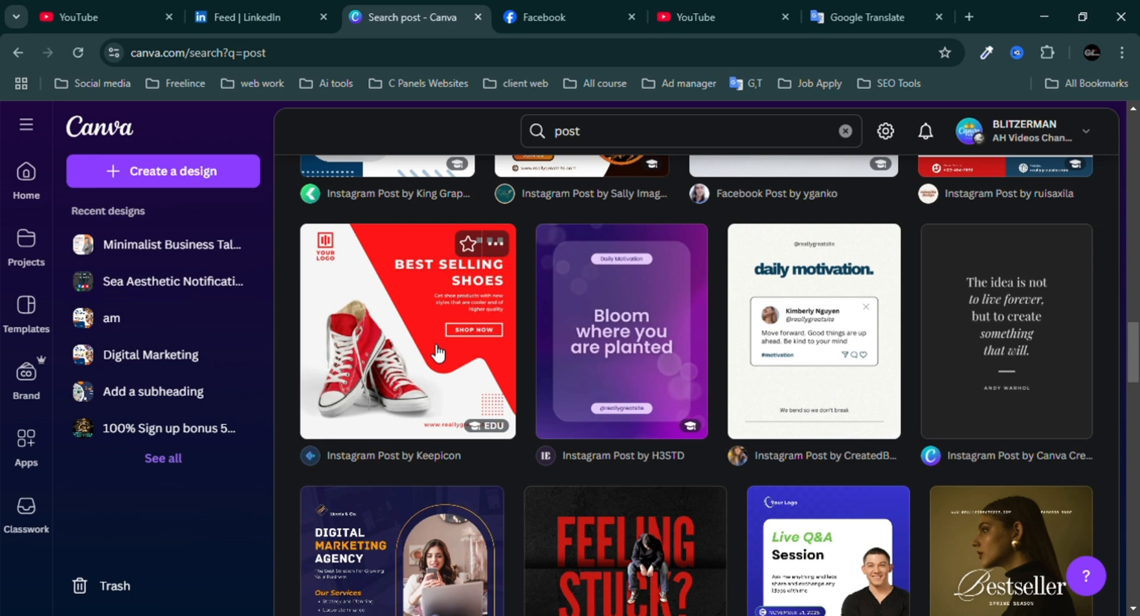
pyautogui.moveTo(1134, 352); pyautogui.dragTo(1138, 169)
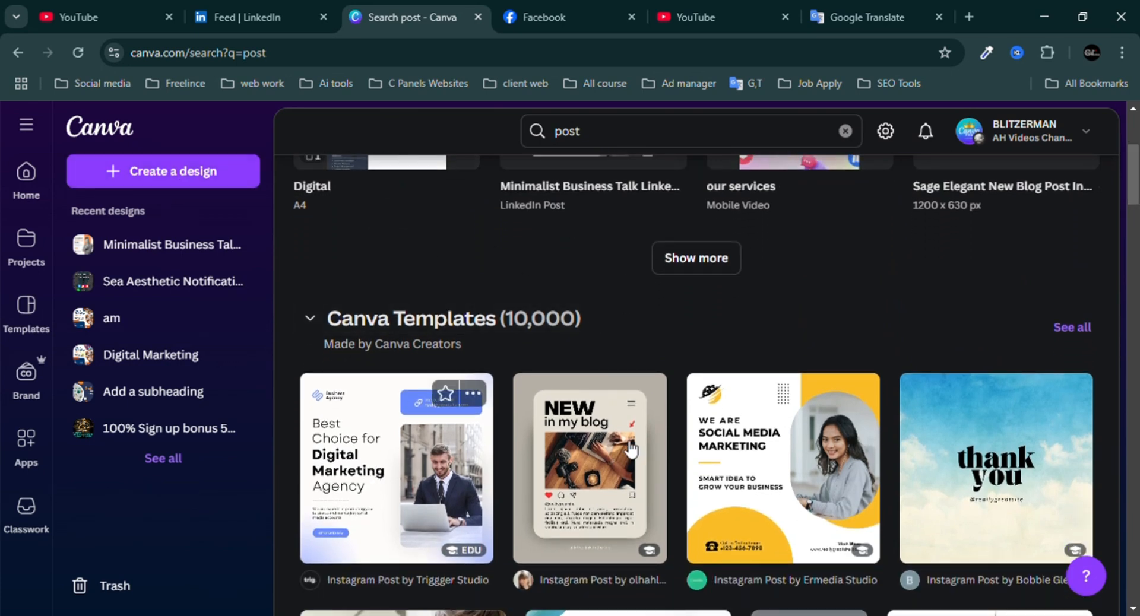
# Create a blank Poster (Portrait) design from the common layouts and sizes.
pyautogui.click(178, 171)
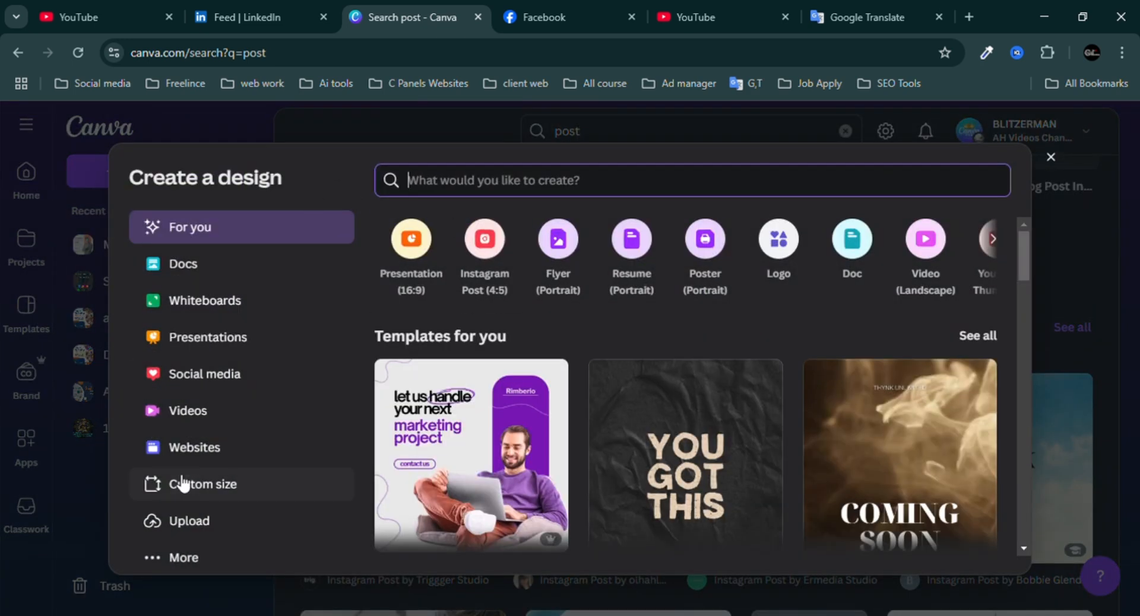
pyautogui.click(170, 564)
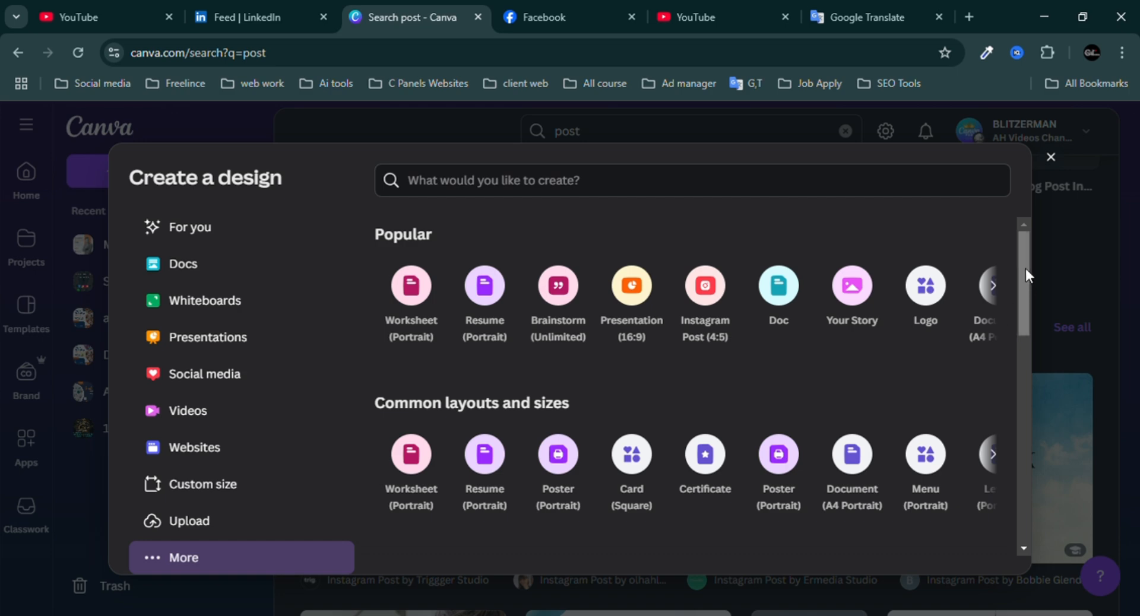
pyautogui.moveTo(1024, 268); pyautogui.dragTo(1024, 294)
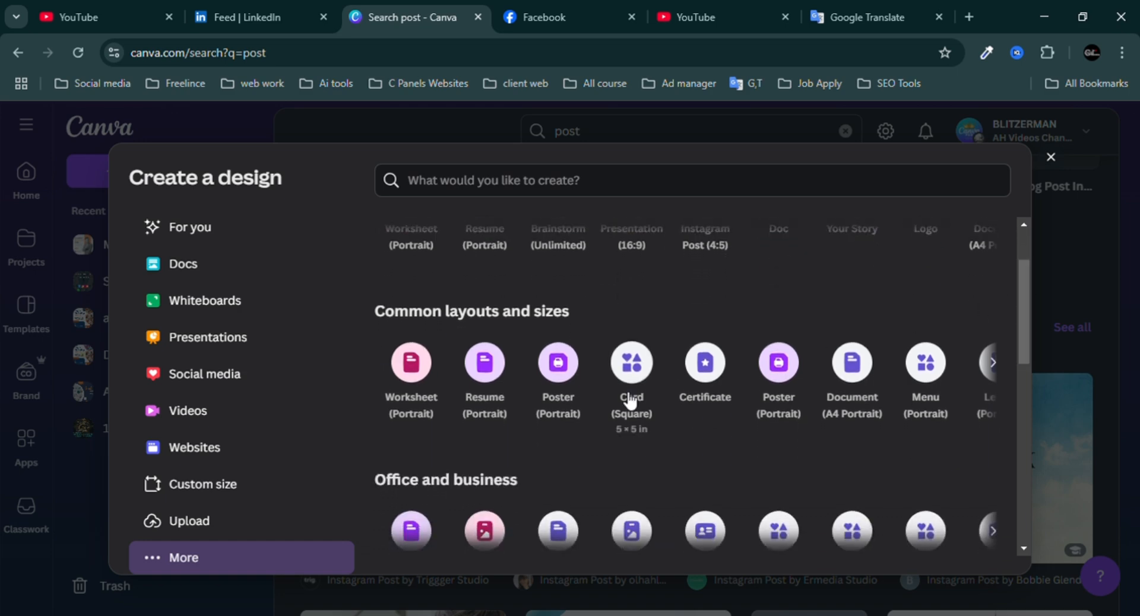
pyautogui.click(561, 373)
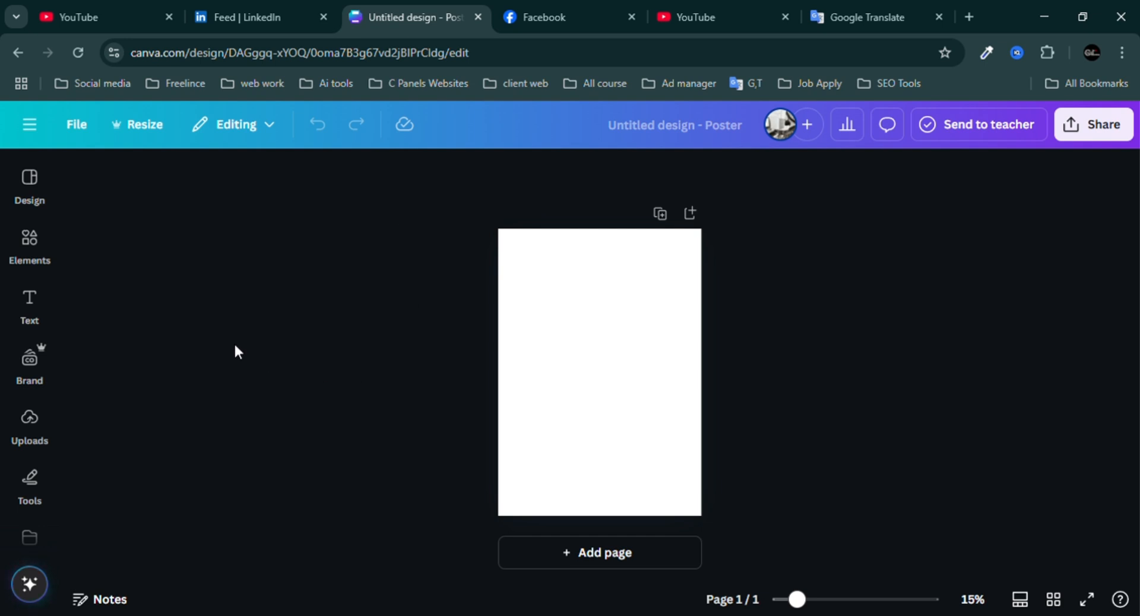
# Open the custom size options for resizing the poster design.
pyautogui.click(143, 132)
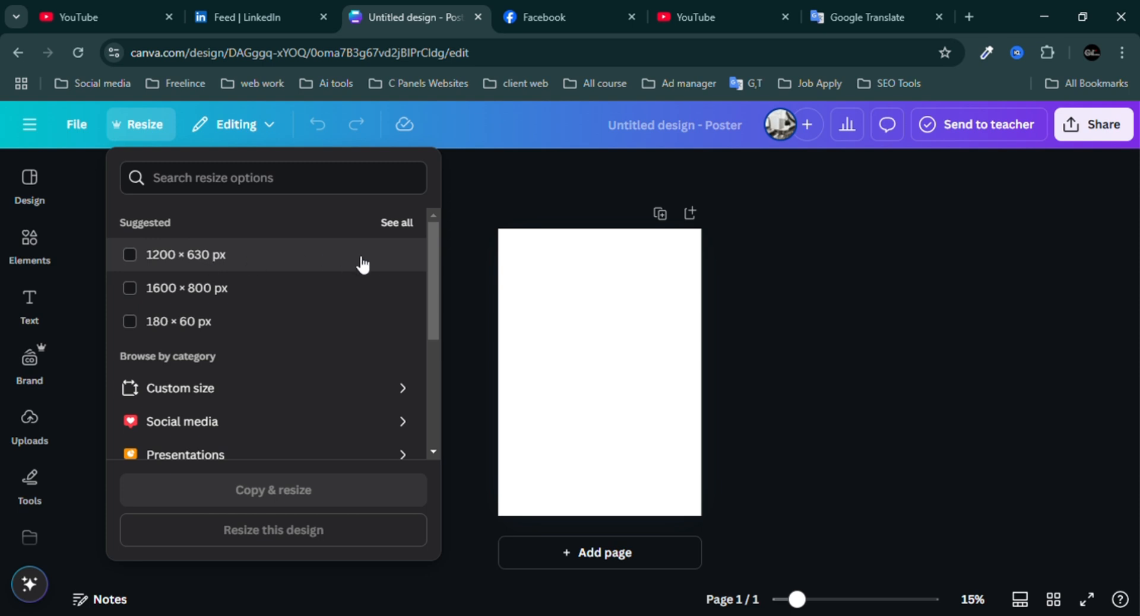
pyautogui.moveTo(439, 244); pyautogui.dragTo(440, 297)
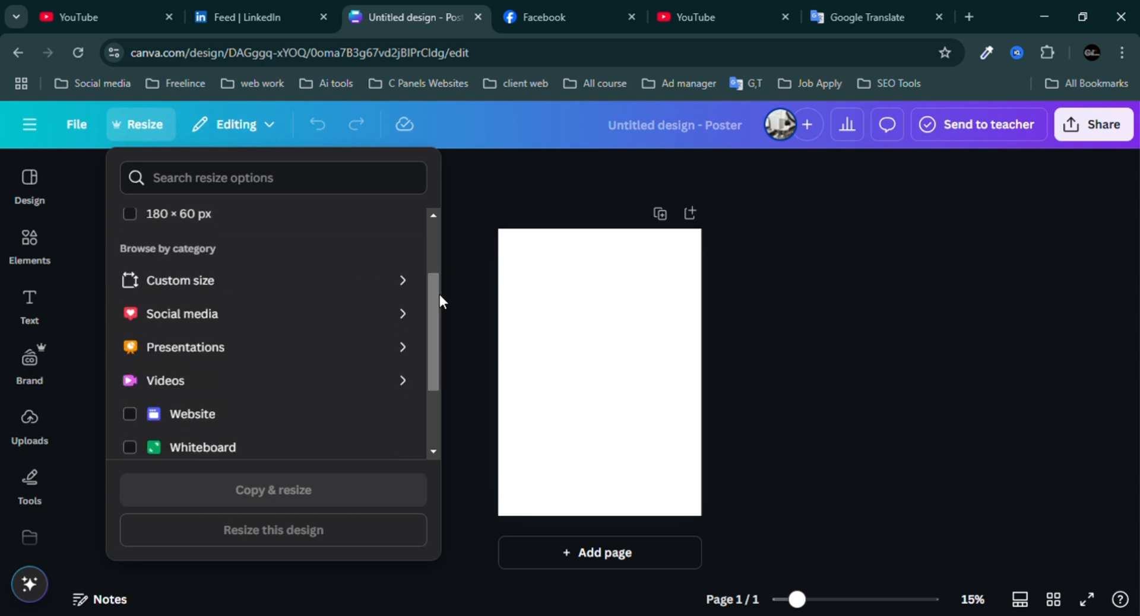
pyautogui.click(214, 283)
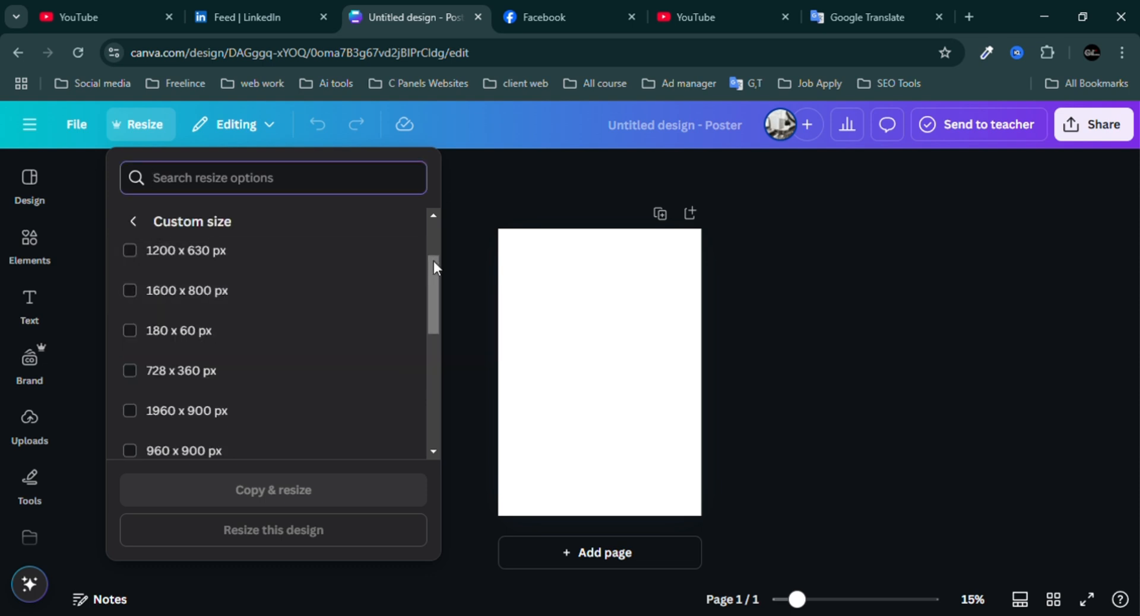
pyautogui.moveTo(434, 261); pyautogui.dragTo(436, 231)
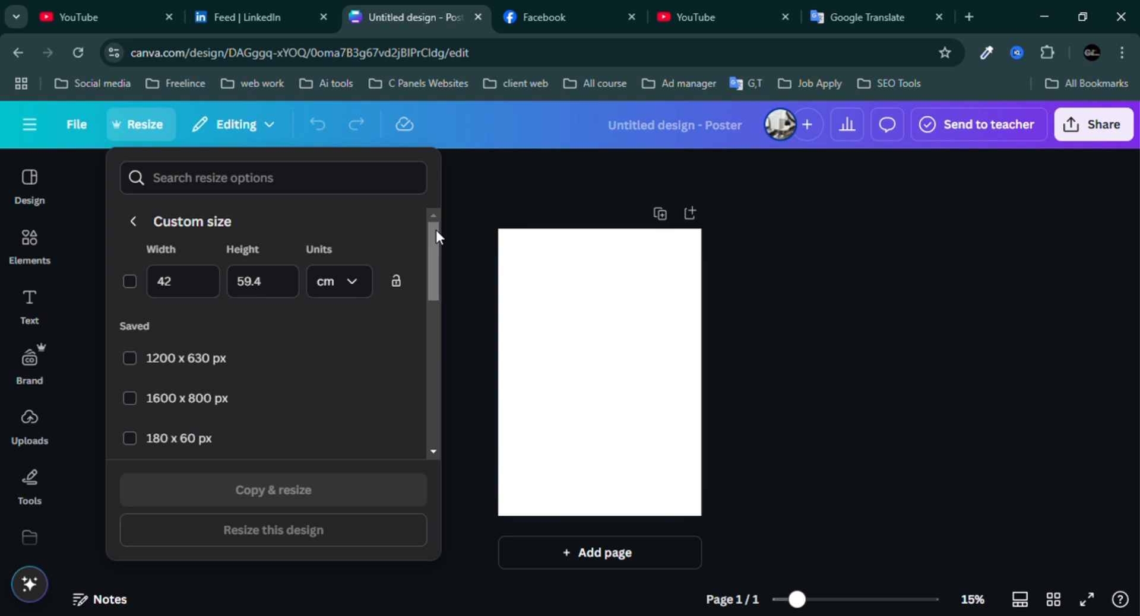
# Enter 1080 for both the custom width and height with centimetres as the unit.
pyautogui.click(201, 285)
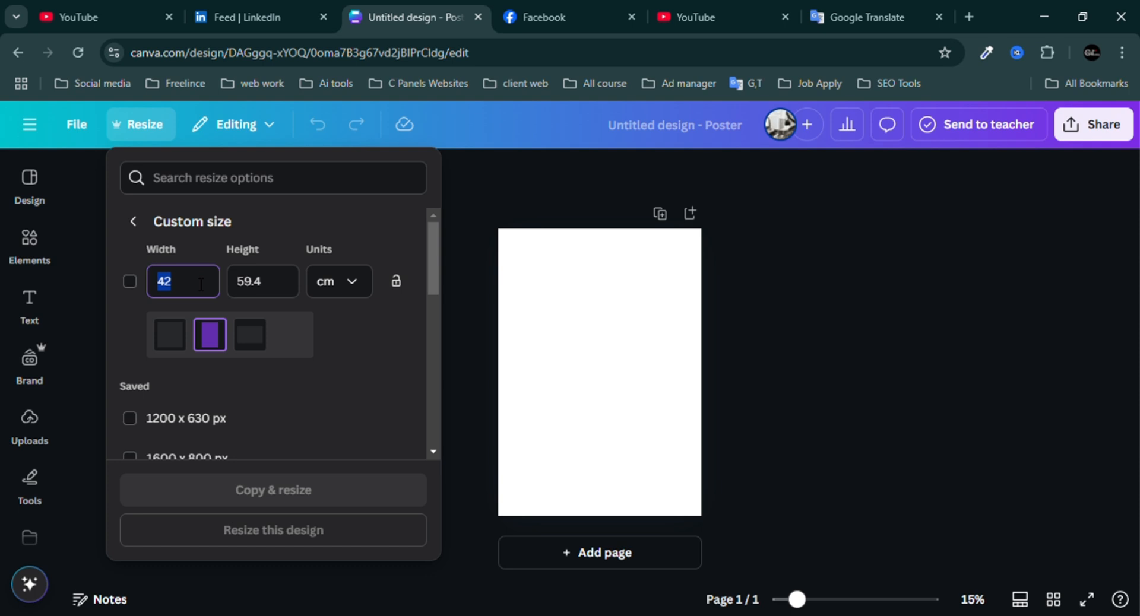
pyautogui.write('100')
pyautogui.press('BackSpace')
pyautogui.write('80')
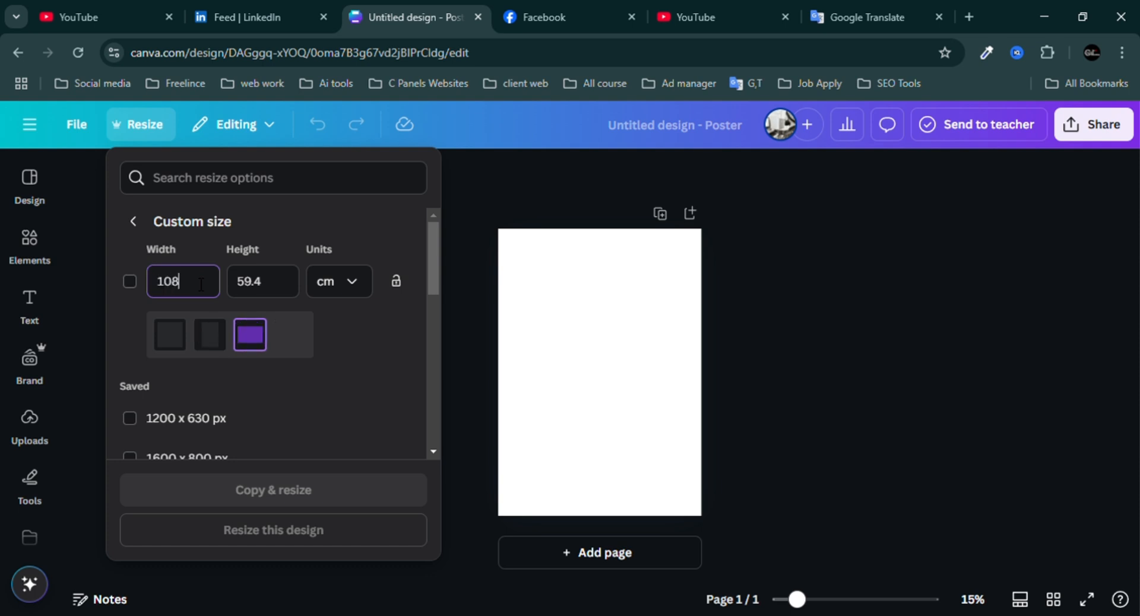
pyautogui.click(258, 294)
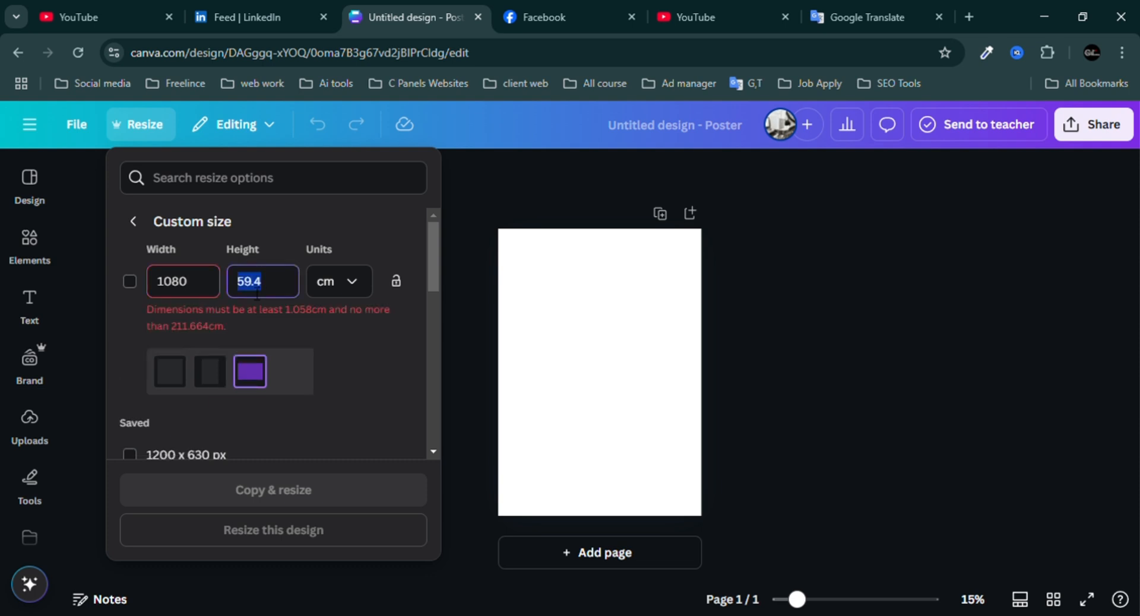
pyautogui.write('1080')
# Switch the custom size units to px and set the width and height to 1080 each.
pyautogui.click(344, 291)
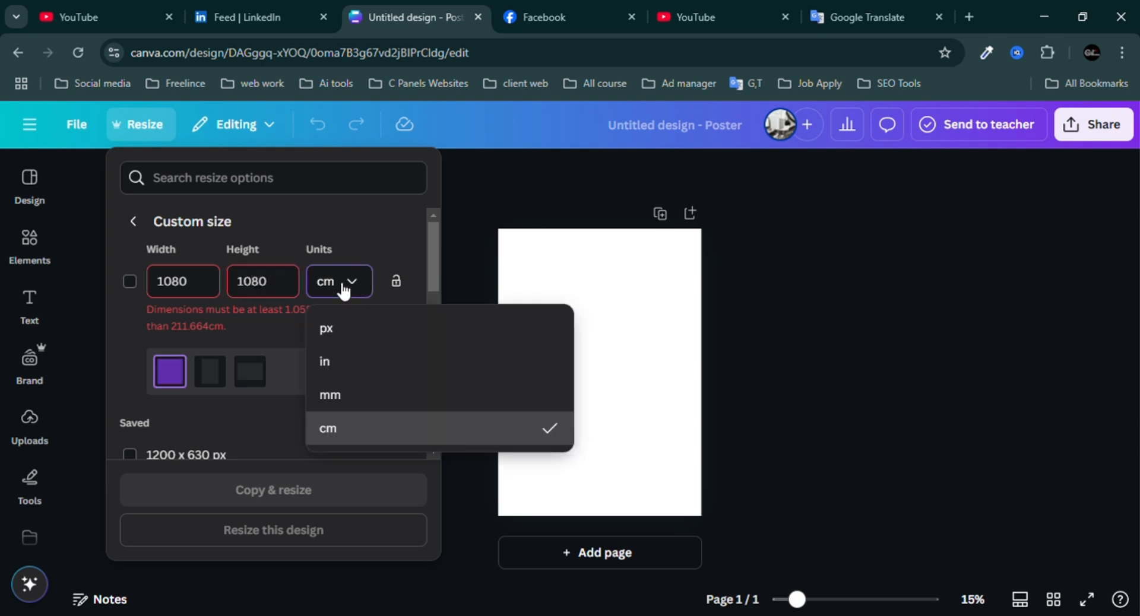
pyautogui.click(330, 330)
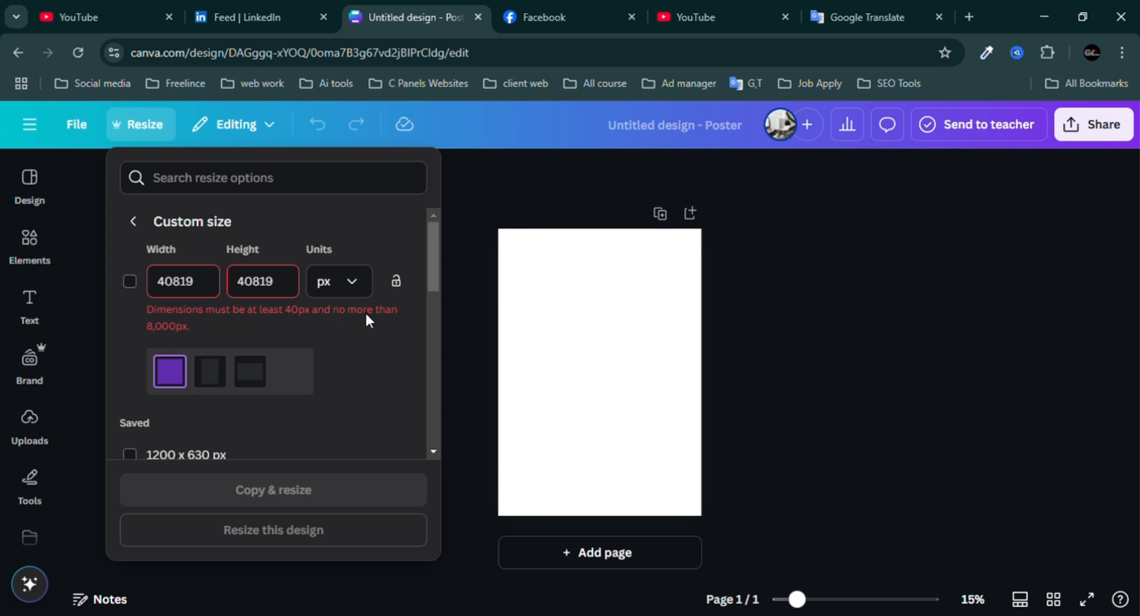
pyautogui.doubleClick(181, 295)
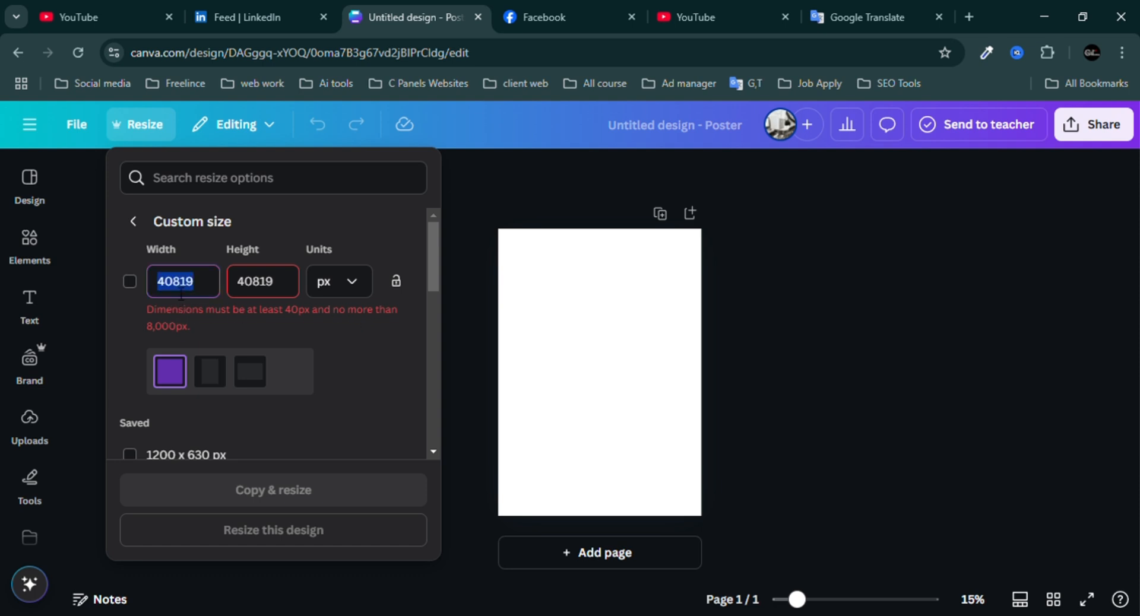
pyautogui.write('1080')
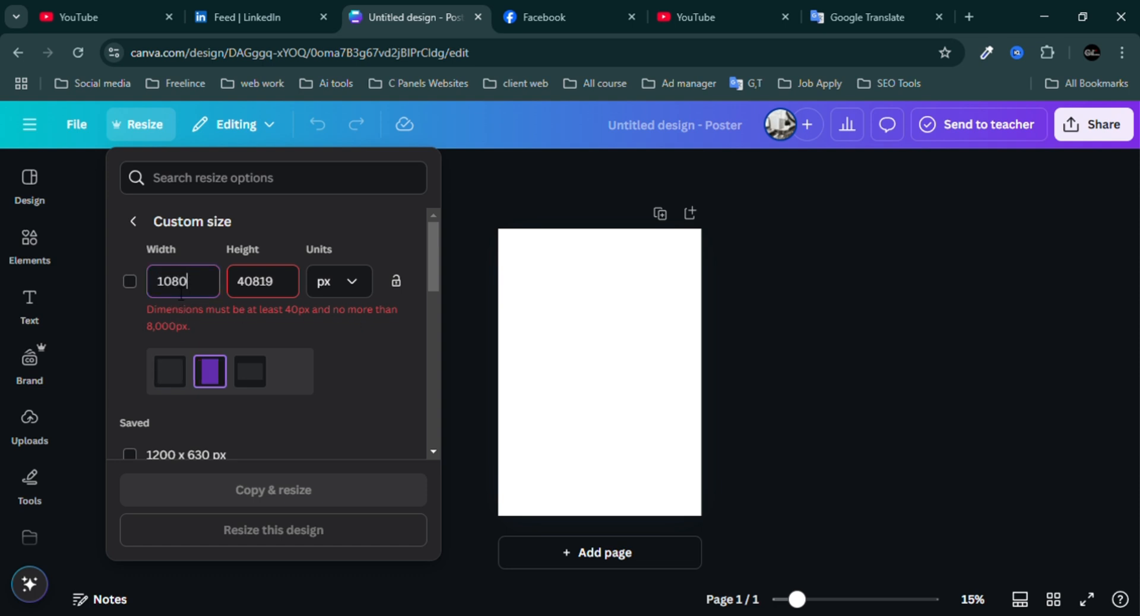
pyautogui.doubleClick(263, 295)
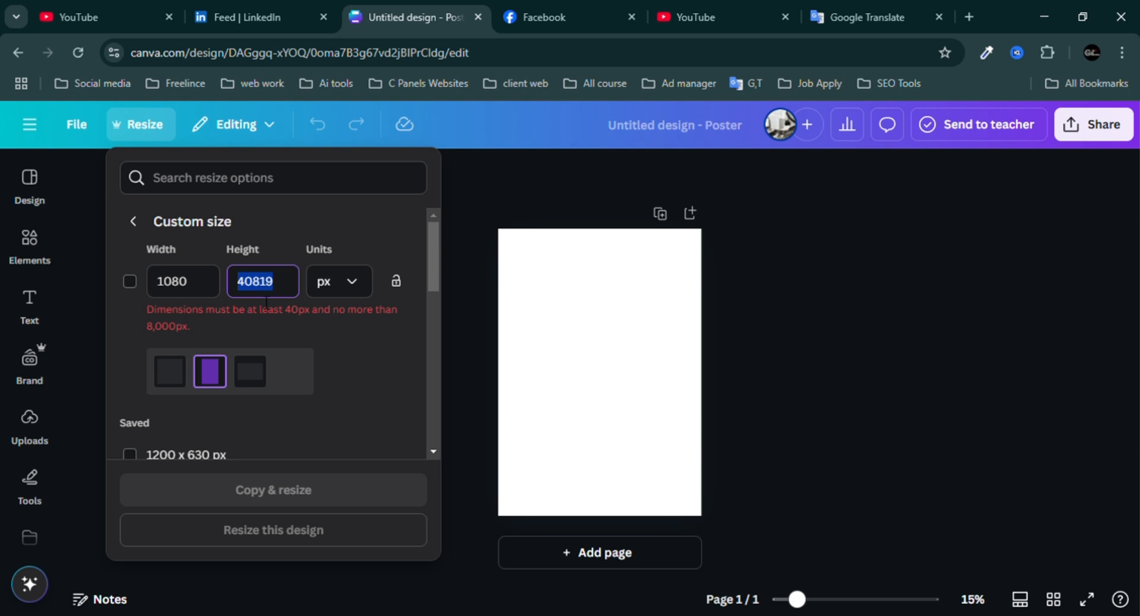
pyautogui.write('1080')
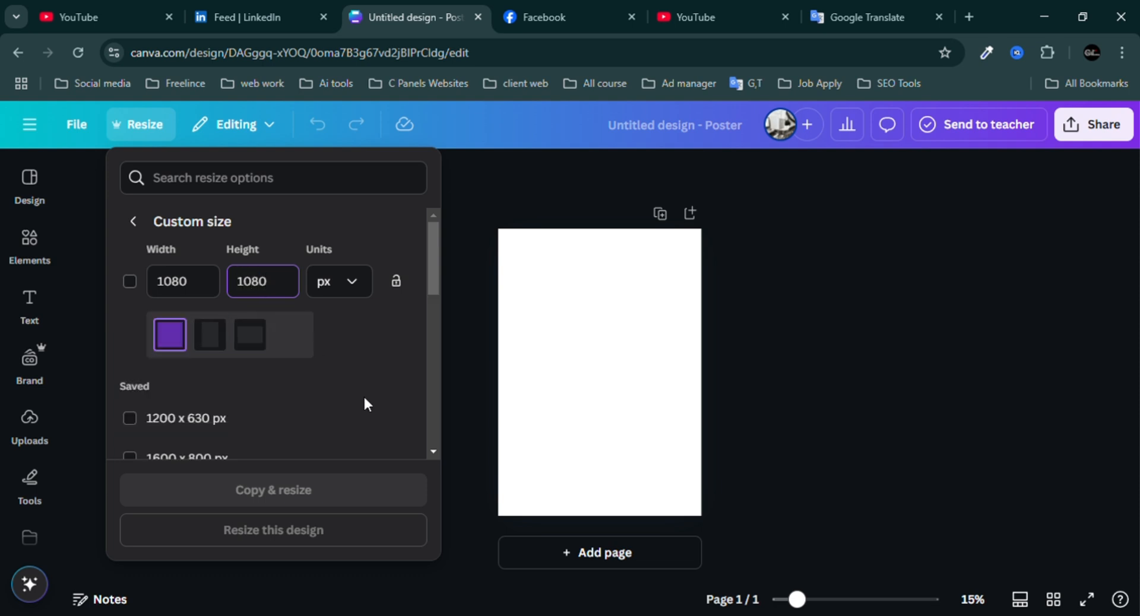
# Copy and resize the design to the selected 1080 x 1080 px size and open the resized copy.
pyautogui.press('Return')
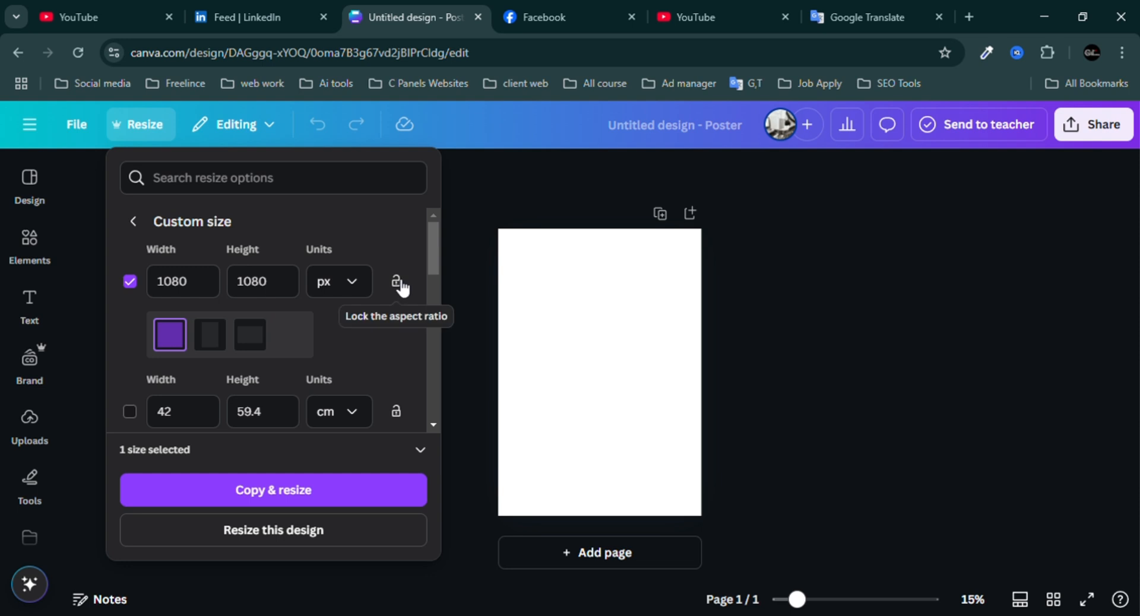
pyautogui.click(291, 492)
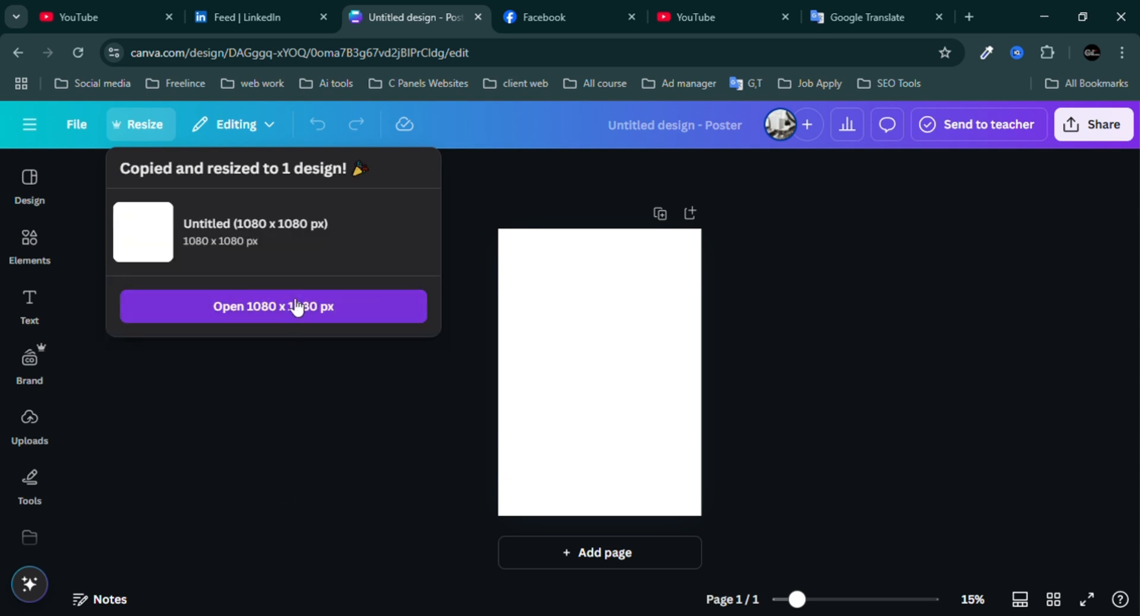
pyautogui.click(297, 307)
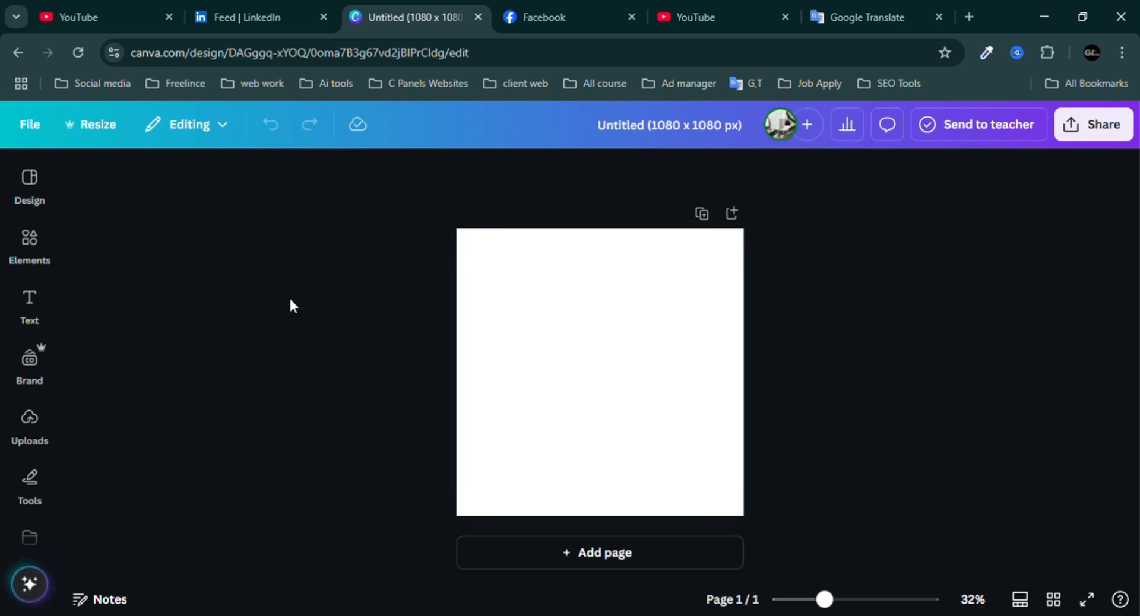
# Check the available editing modes and the elements library, and open the design templates for the square page.
pyautogui.click(184, 126)
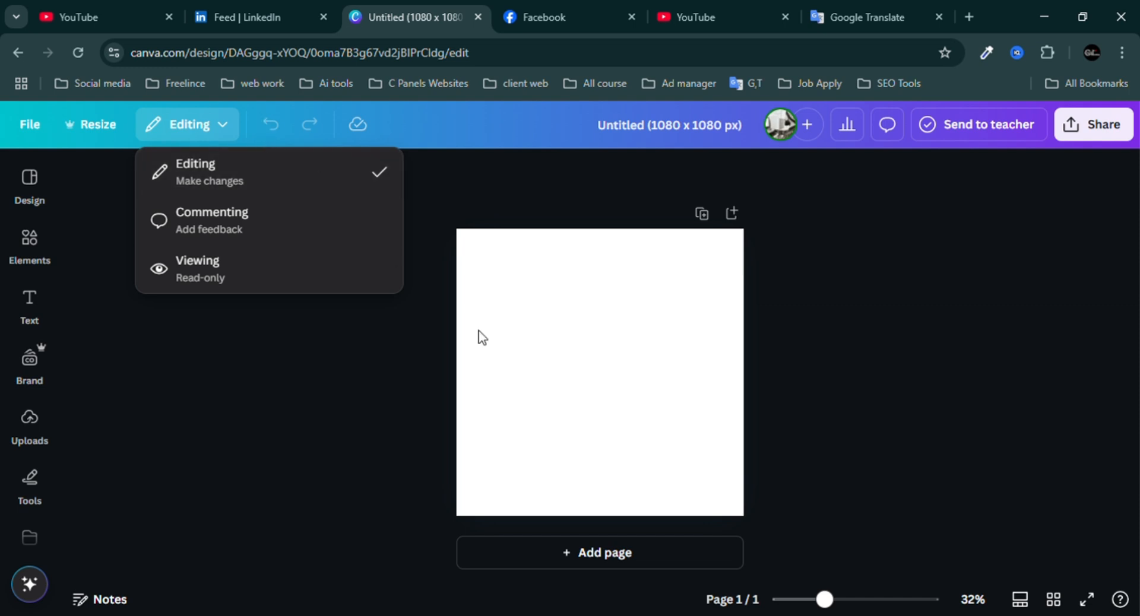
pyautogui.click(534, 349)
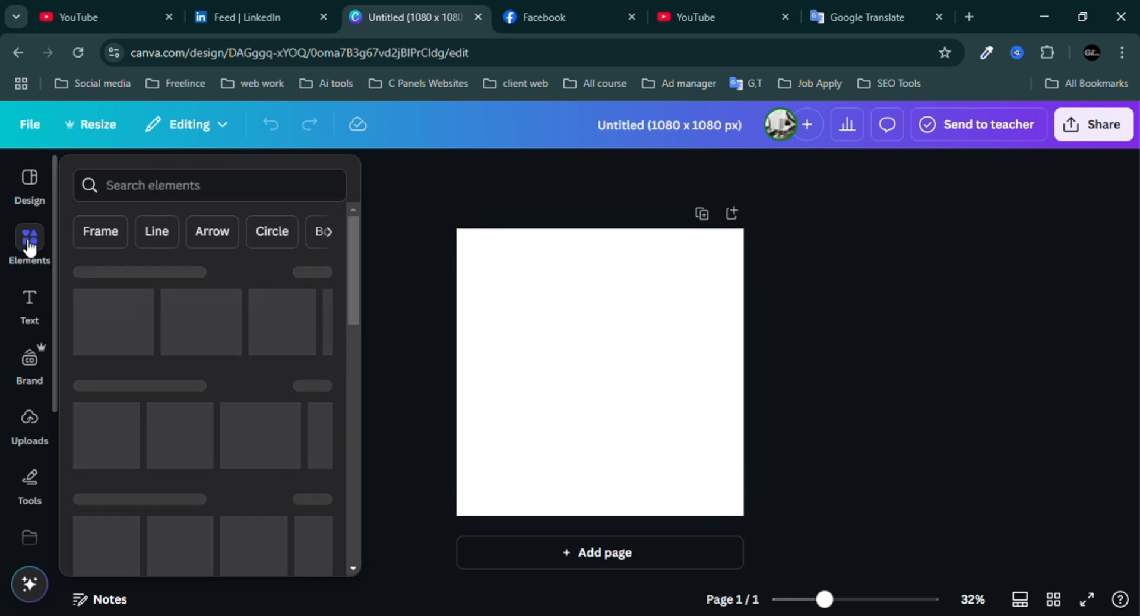
pyautogui.click(30, 247)
pyautogui.click(32, 184)
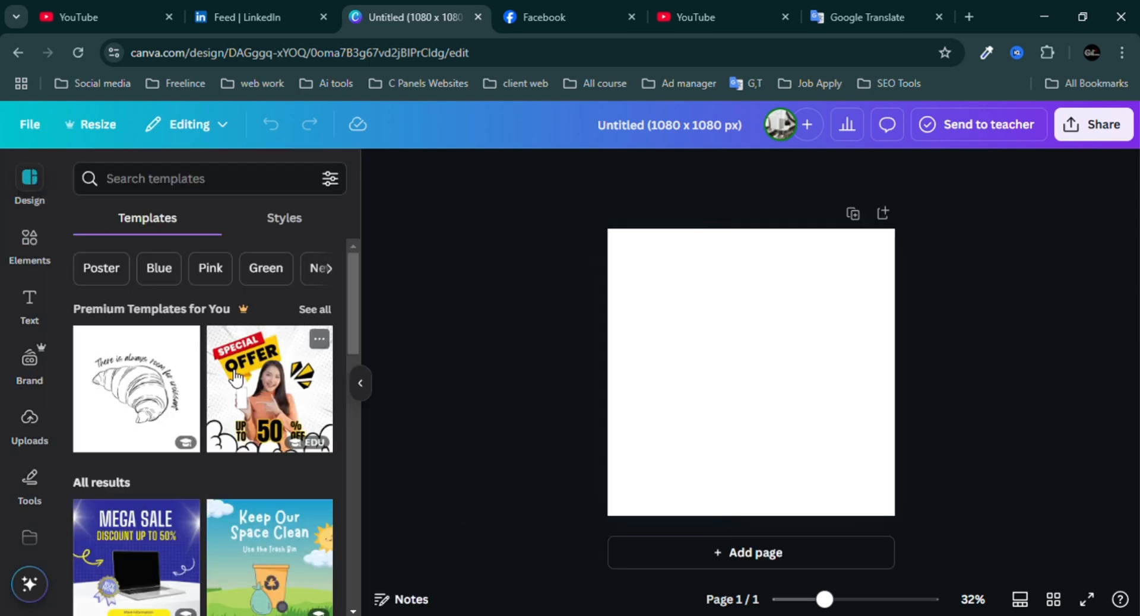
# Apply the Red Yellow Illustrative Special Offer Poster template to the blank square page.
pyautogui.moveTo(352, 279); pyautogui.dragTo(354, 351)
pyautogui.click(274, 416)
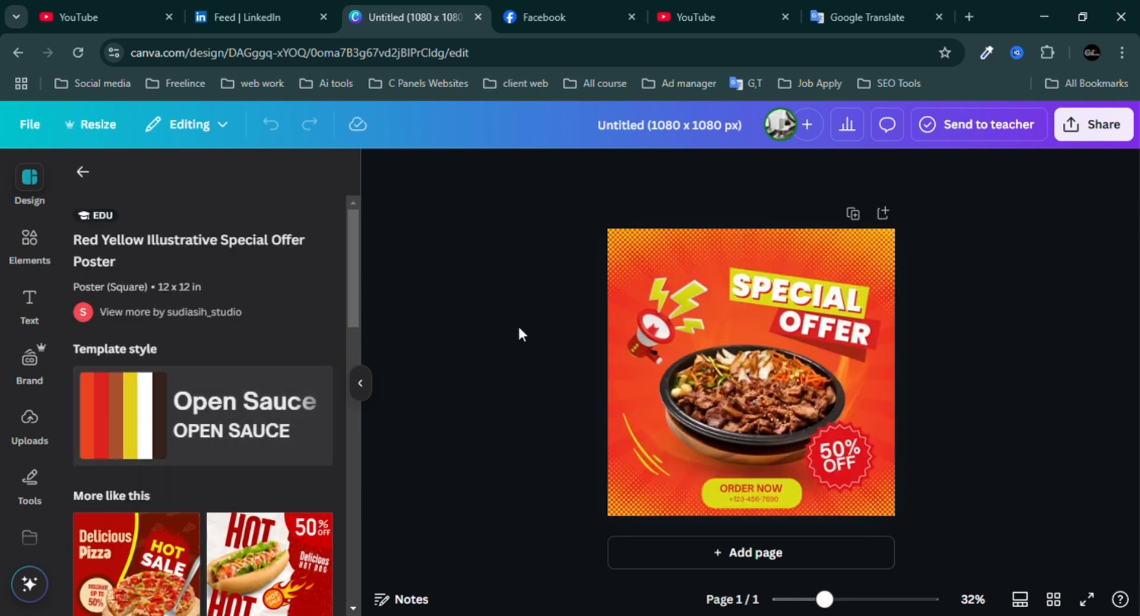
pyautogui.click(782, 298)
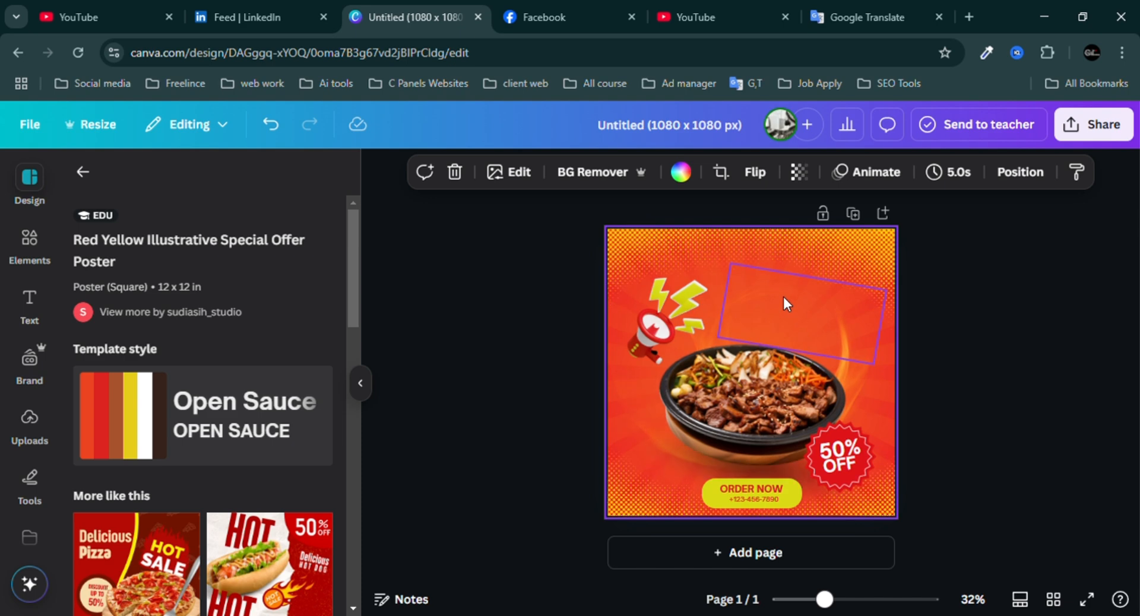
pyautogui.click(943, 336)
# Try moving the SPECIAL OFFER heading over the food bowl, testing undo and redo on the move and leaving it undone.
pyautogui.moveTo(791, 295); pyautogui.dragTo(717, 367)
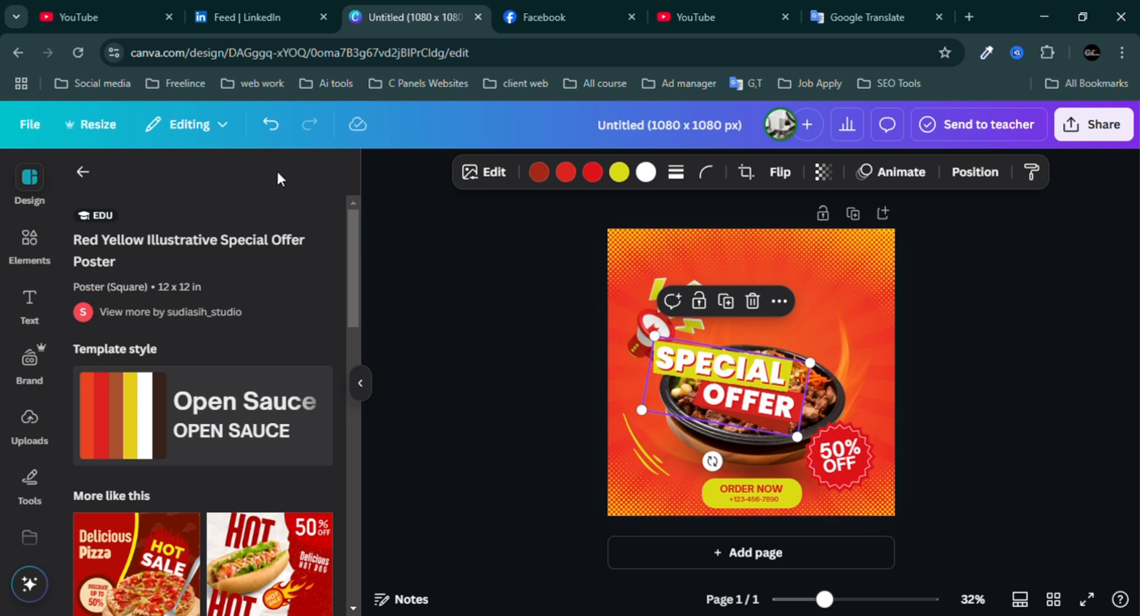
pyautogui.click(272, 125)
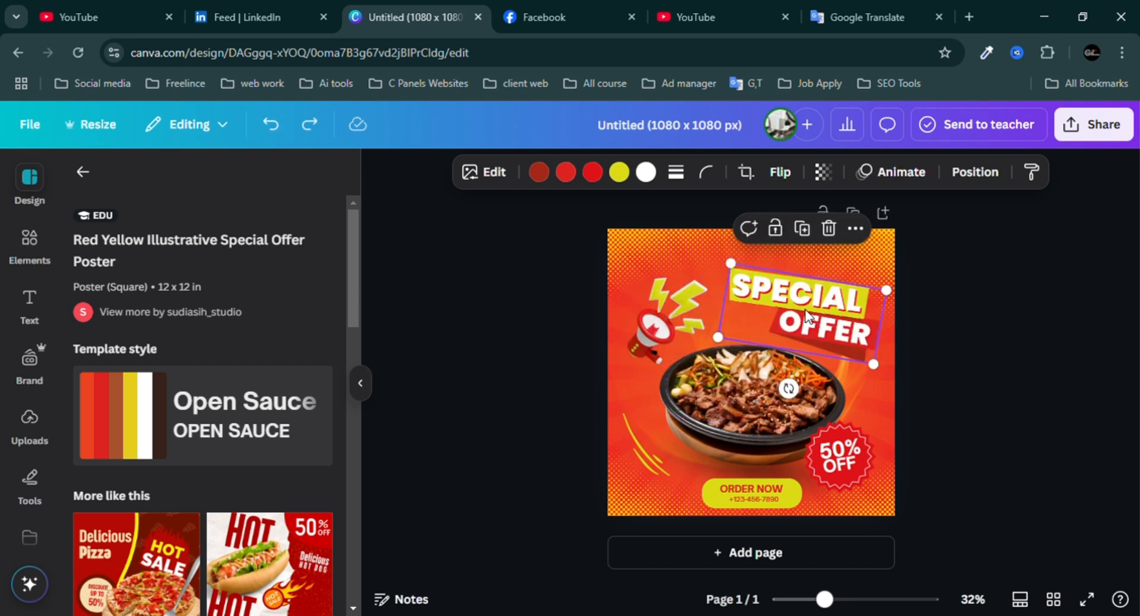
pyautogui.click(310, 124)
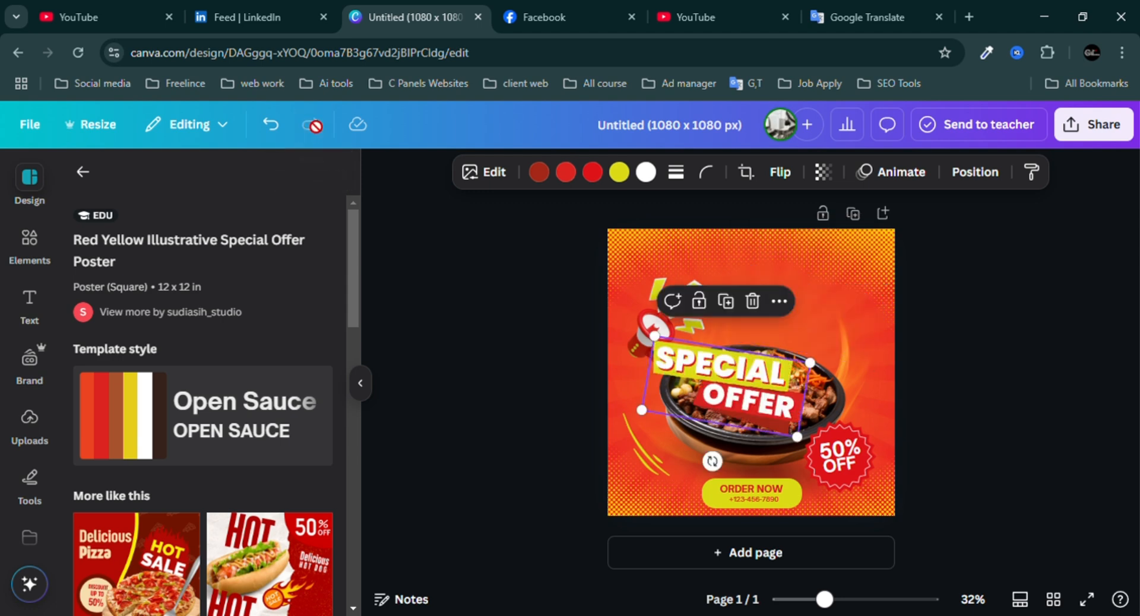
pyautogui.click(271, 124)
pyautogui.click(492, 279)
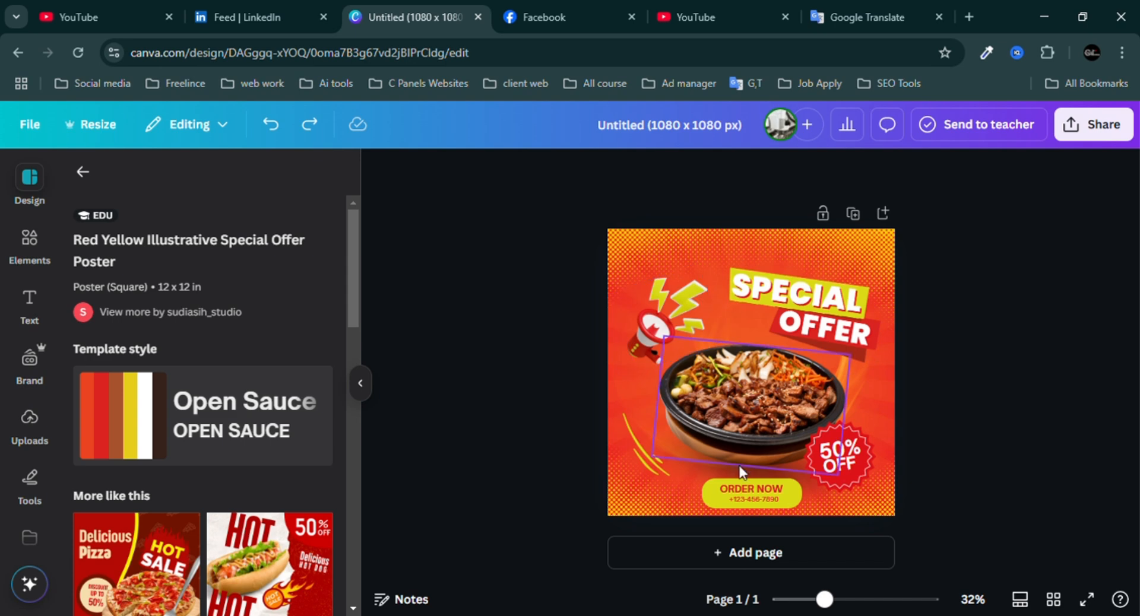
# Add a blank second page, and look through the similar templates and the elements library.
pyautogui.click(687, 558)
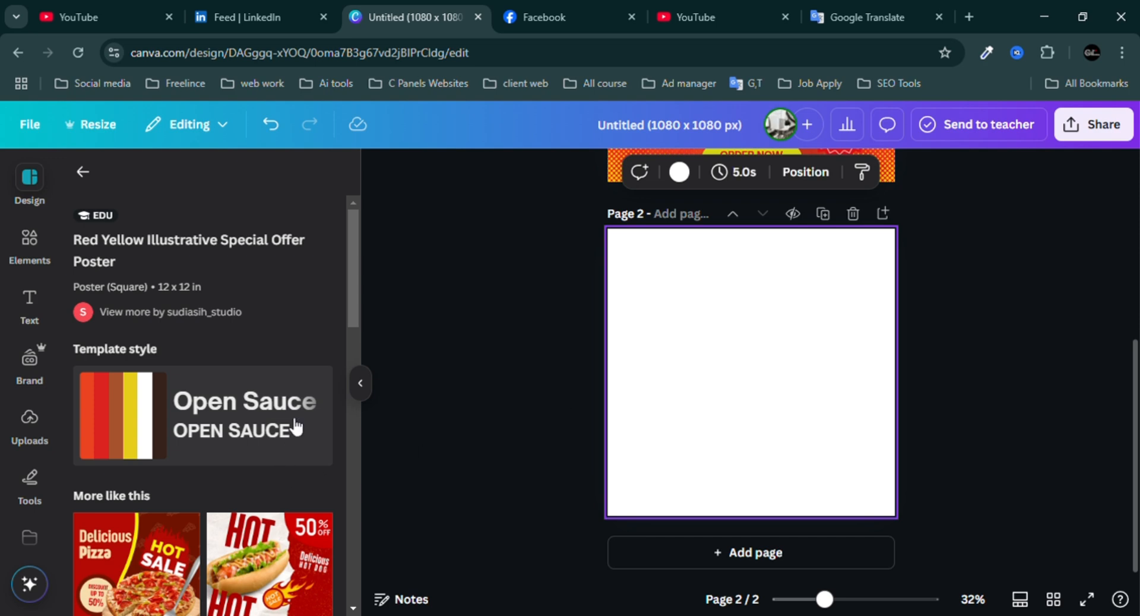
pyautogui.moveTo(352, 262); pyautogui.dragTo(352, 320)
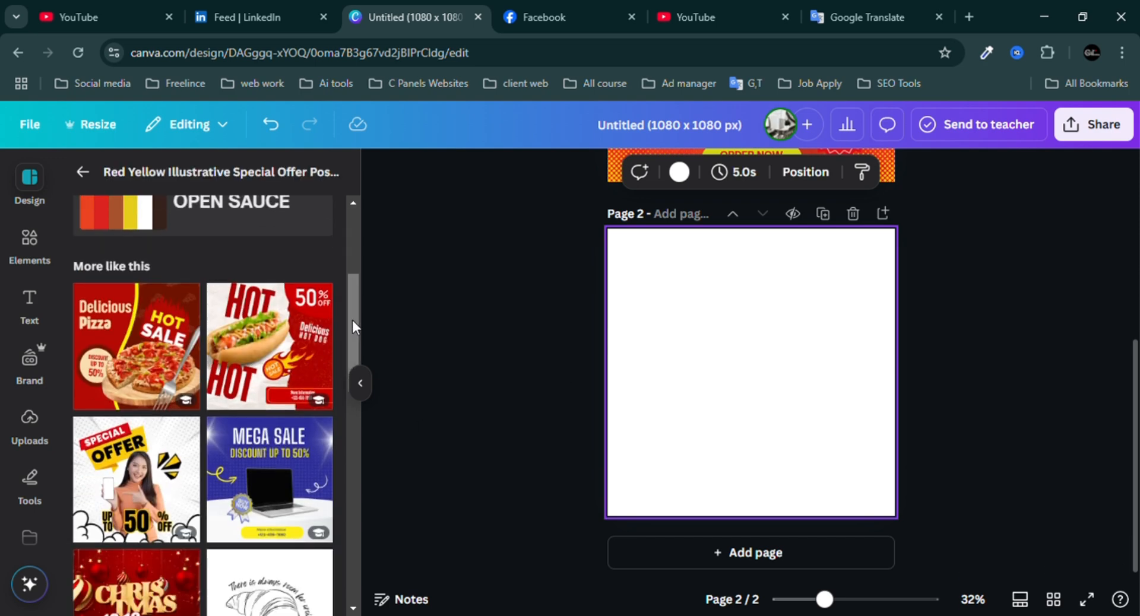
pyautogui.click(32, 247)
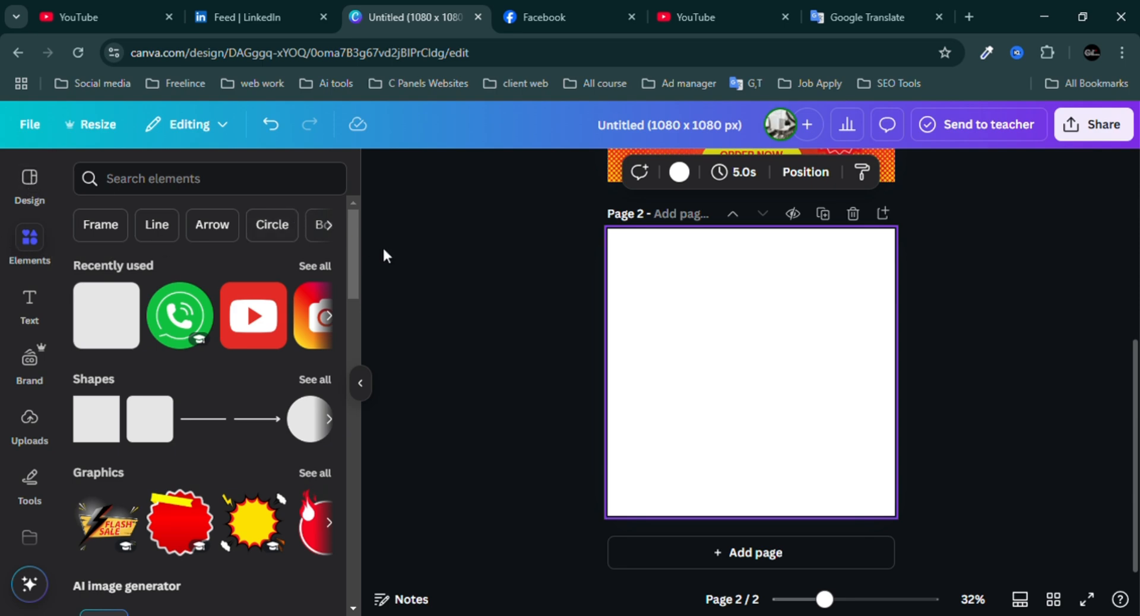
pyautogui.click(34, 185)
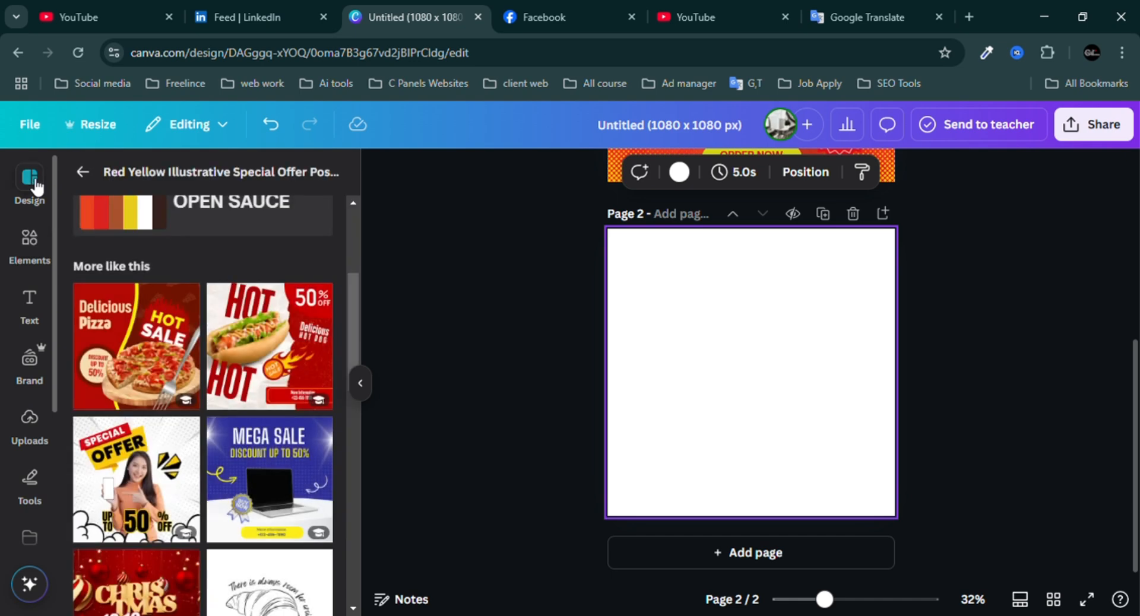
pyautogui.moveTo(355, 322); pyautogui.dragTo(355, 212)
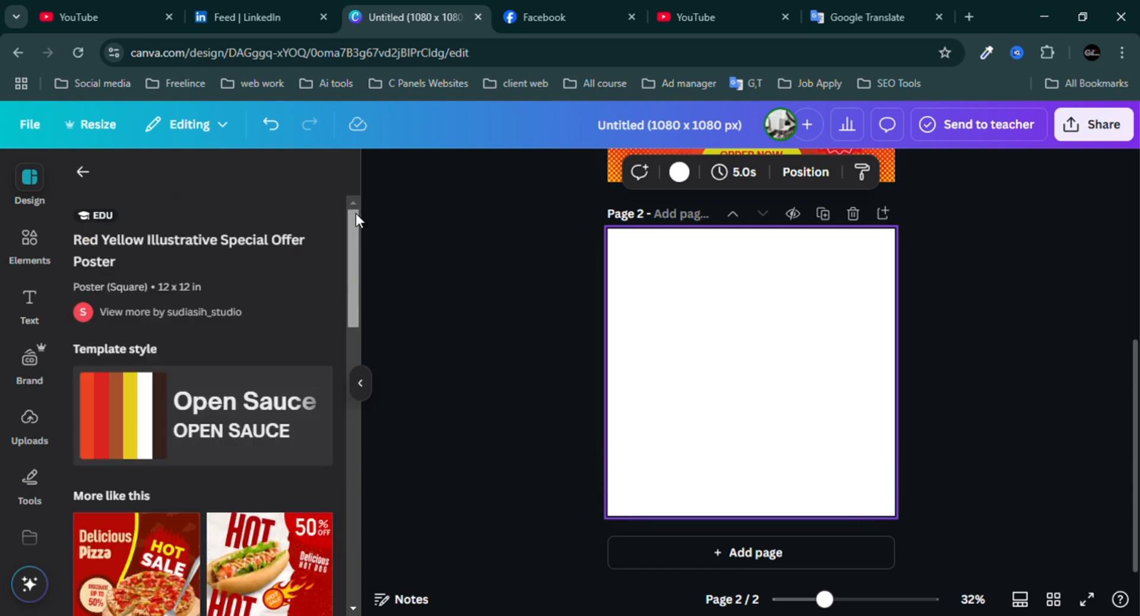
pyautogui.click(30, 244)
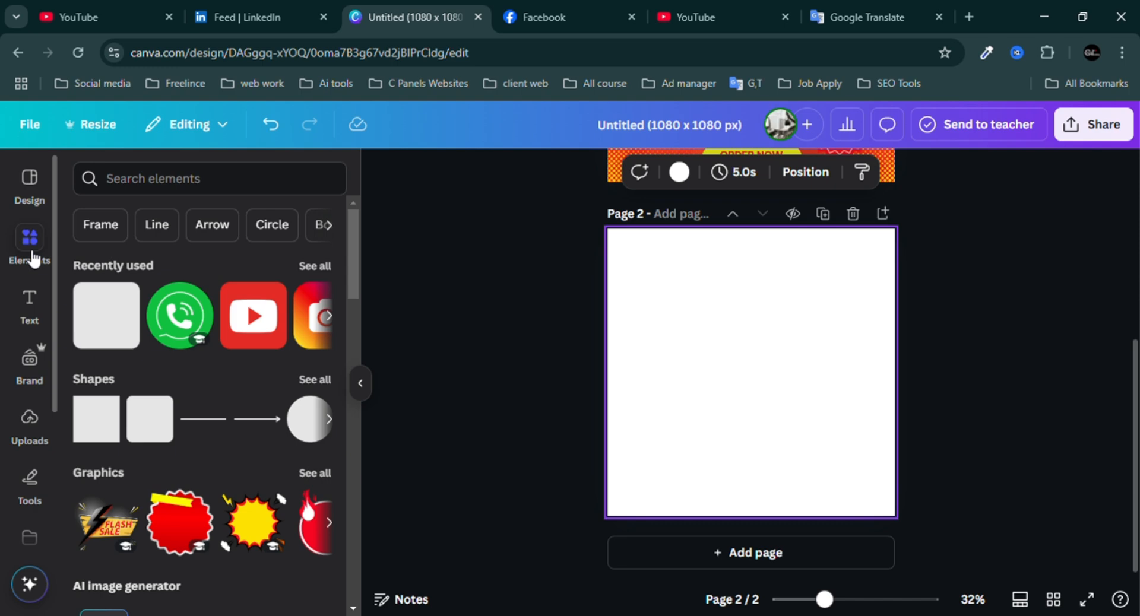
# Examine the heading, megaphone and food bowl as separate elements of the poster on page 1.
pyautogui.moveTo(1136, 505); pyautogui.dragTo(1122, 320)
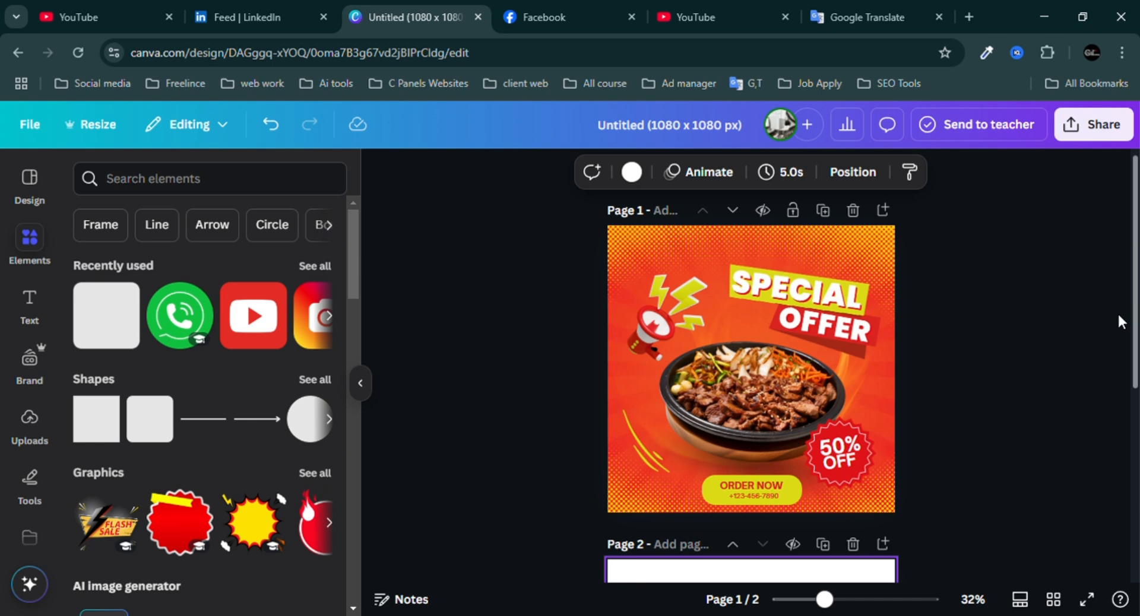
pyautogui.click(732, 291)
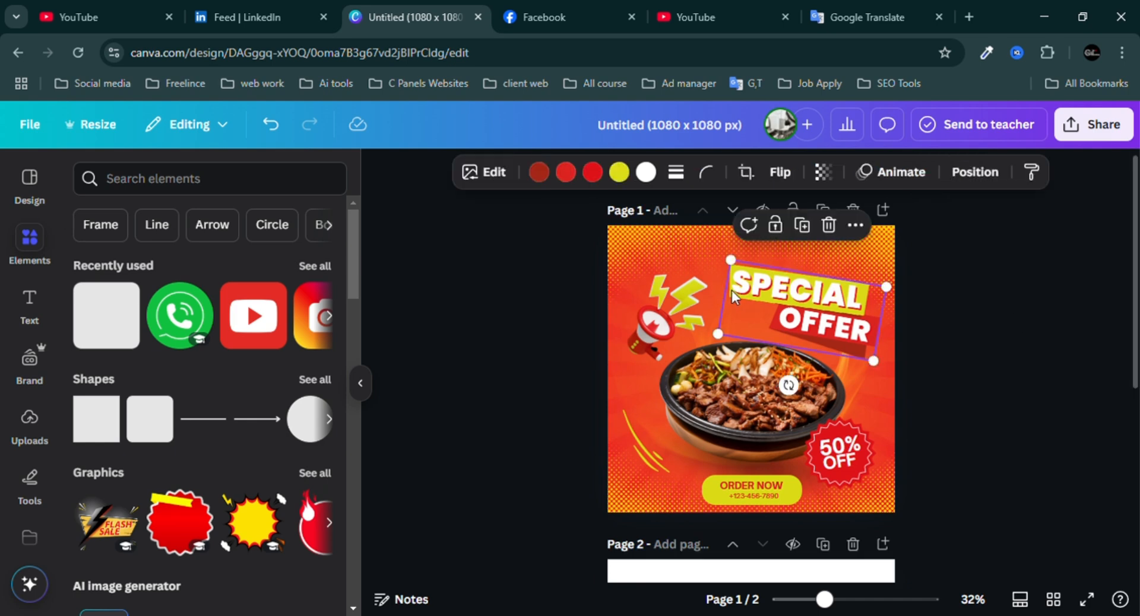
pyautogui.click(655, 316)
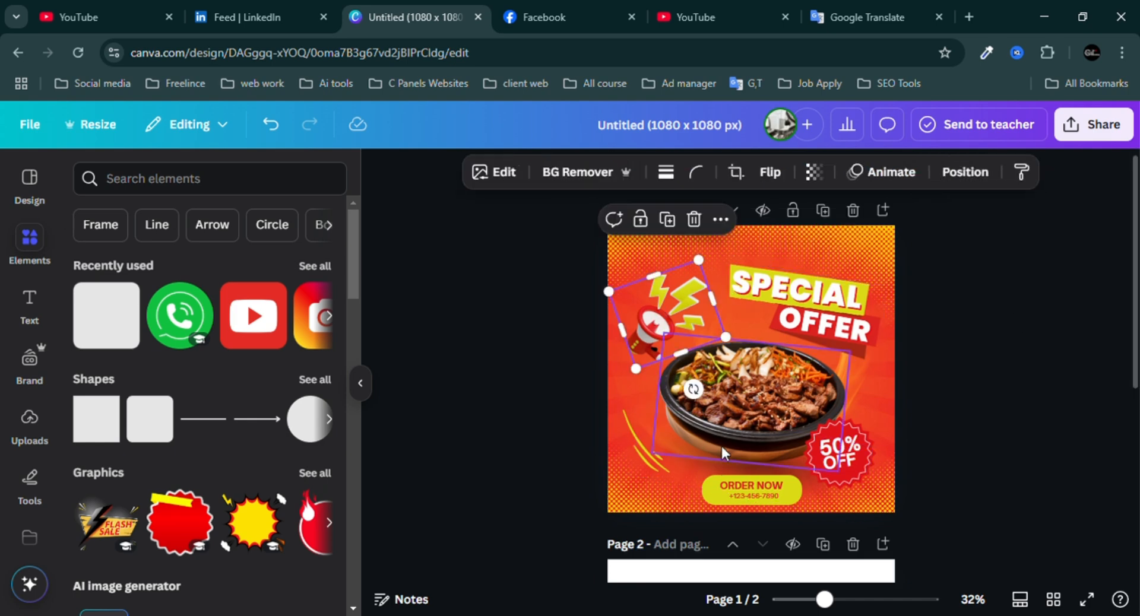
pyautogui.click(723, 424)
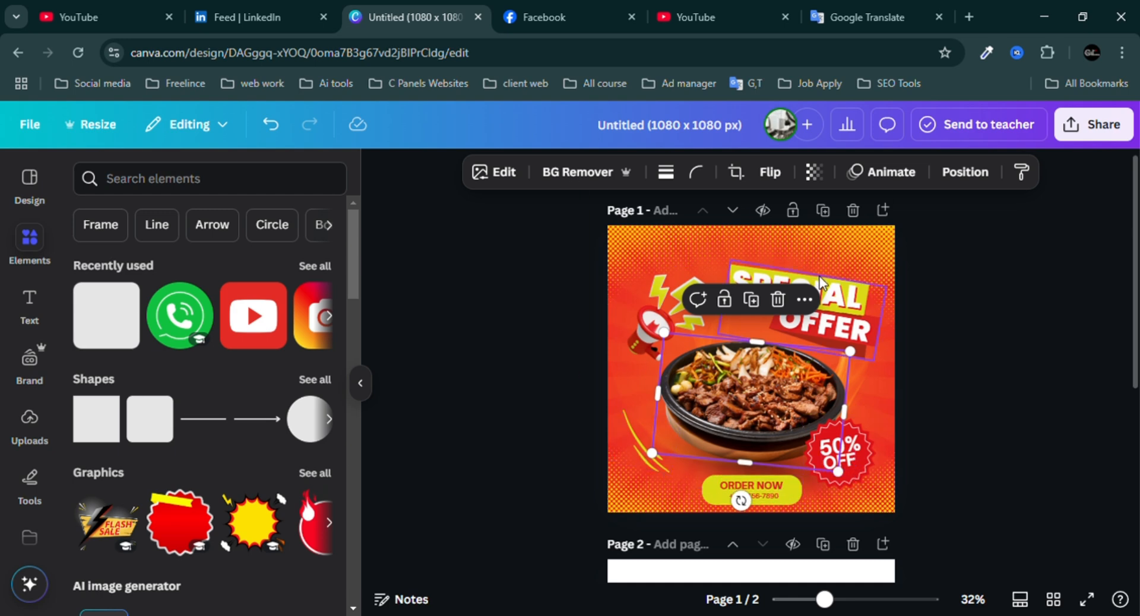
pyautogui.click(419, 348)
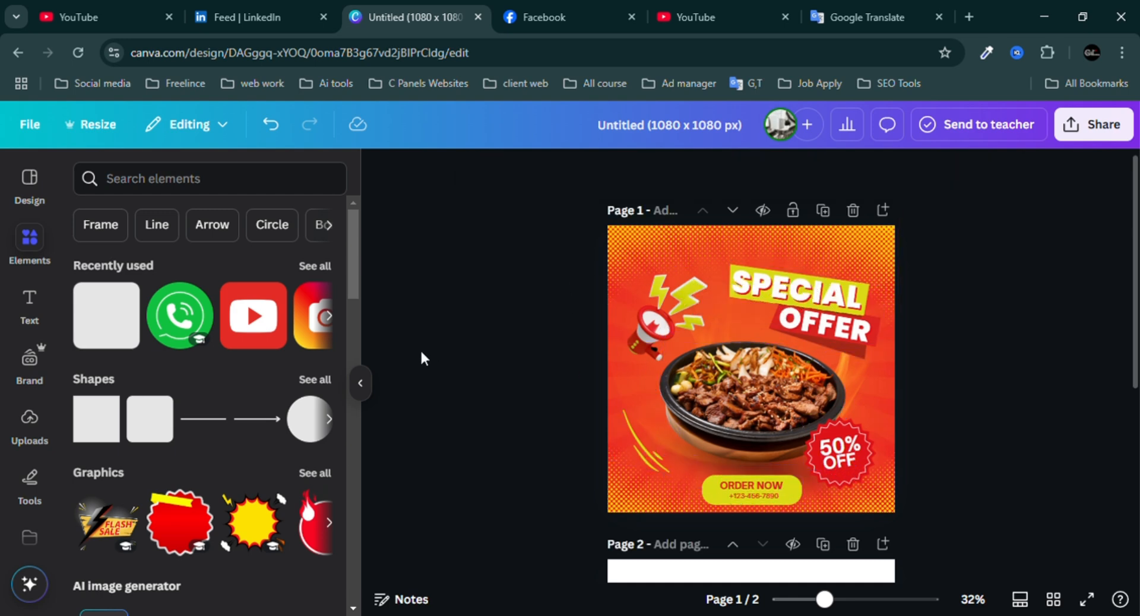
# Add a right-leaning parallelogram from the full shapes collection to page 2.
pyautogui.click(29, 241)
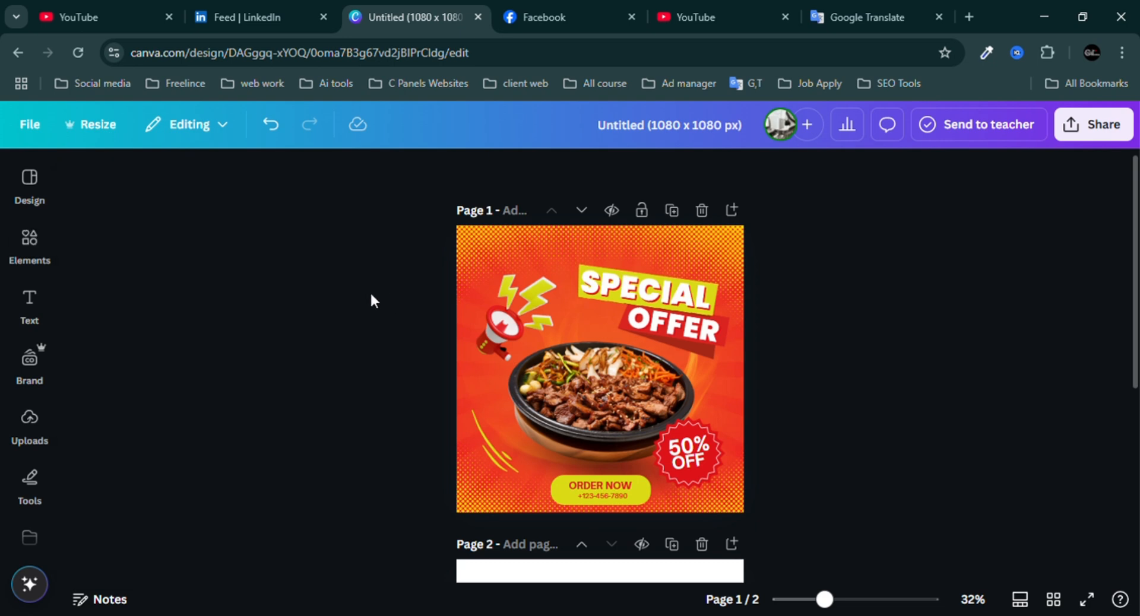
pyautogui.click(30, 241)
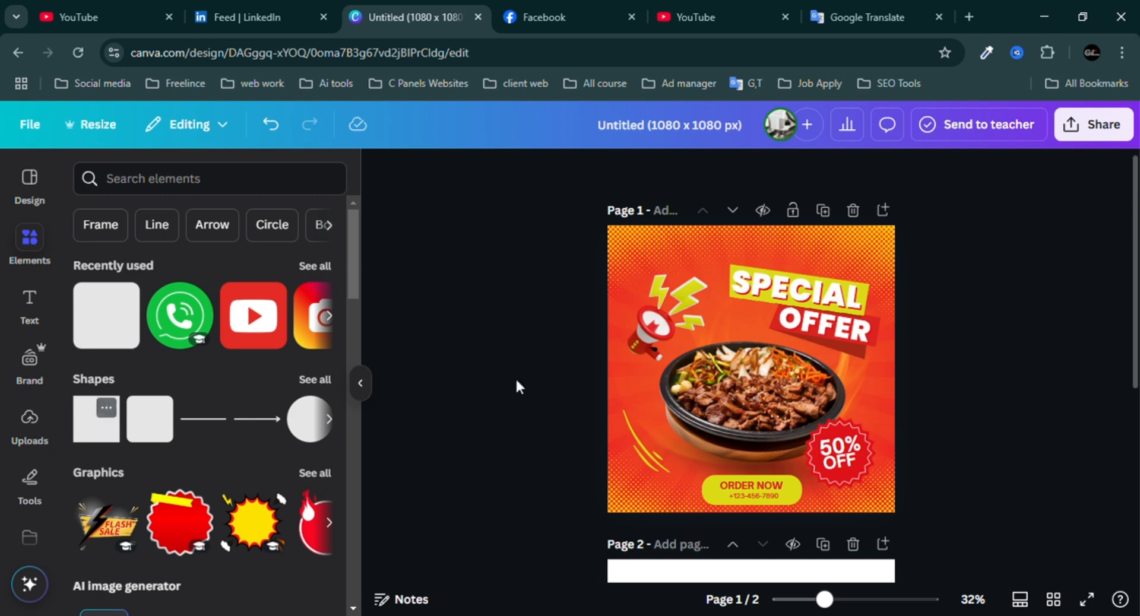
pyautogui.scroll(-3, 517, 380)
pyautogui.scroll(-2, 751, 365)
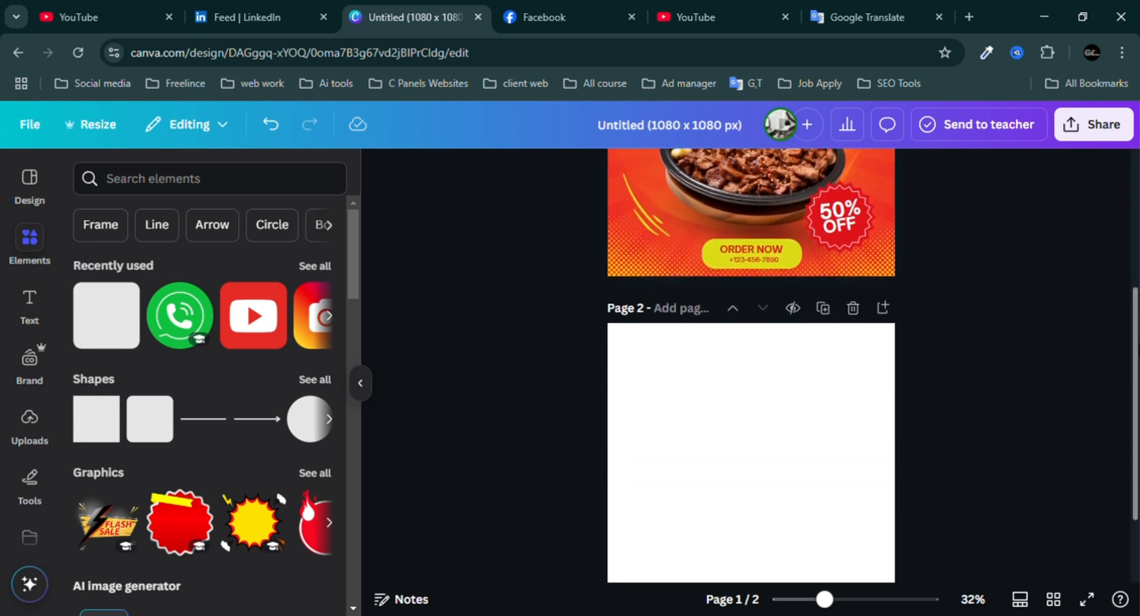
pyautogui.click(316, 380)
pyautogui.moveTo(351, 266); pyautogui.dragTo(354, 568)
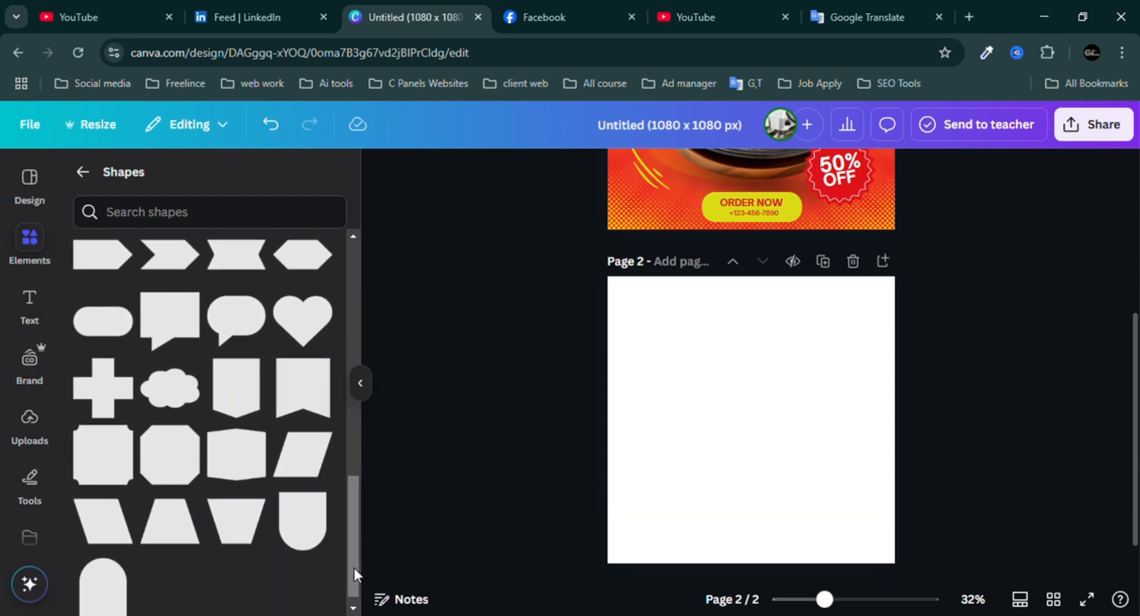
pyautogui.click(301, 464)
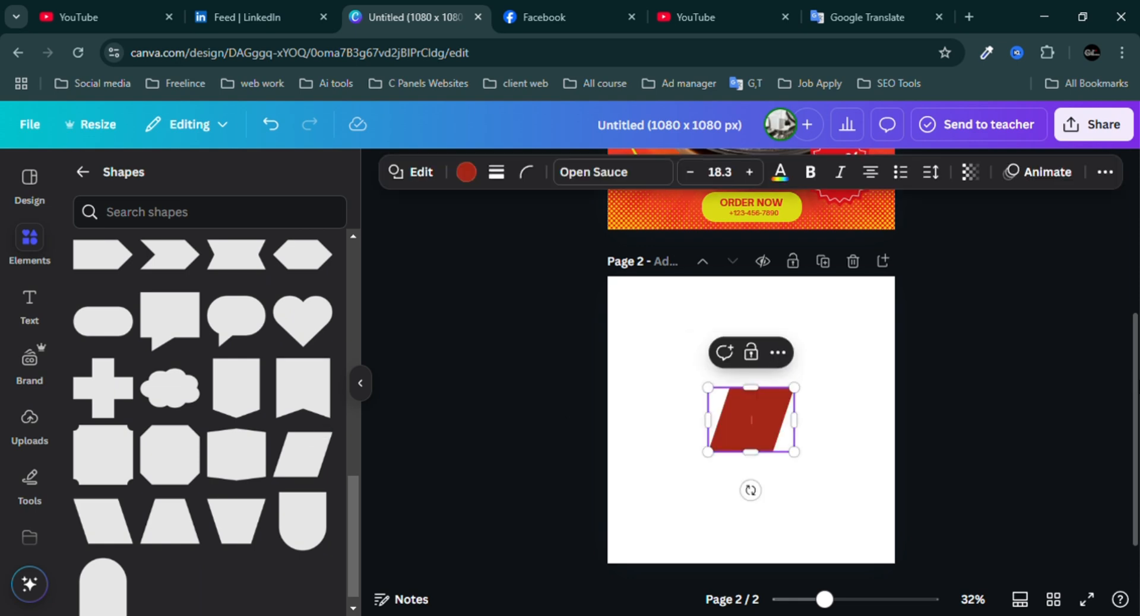
# Rotate the parallelogram on page 2 about a quarter turn, flatten it and enlarge it into a wide slanted band.
pyautogui.scroll(4, 1136, 410)
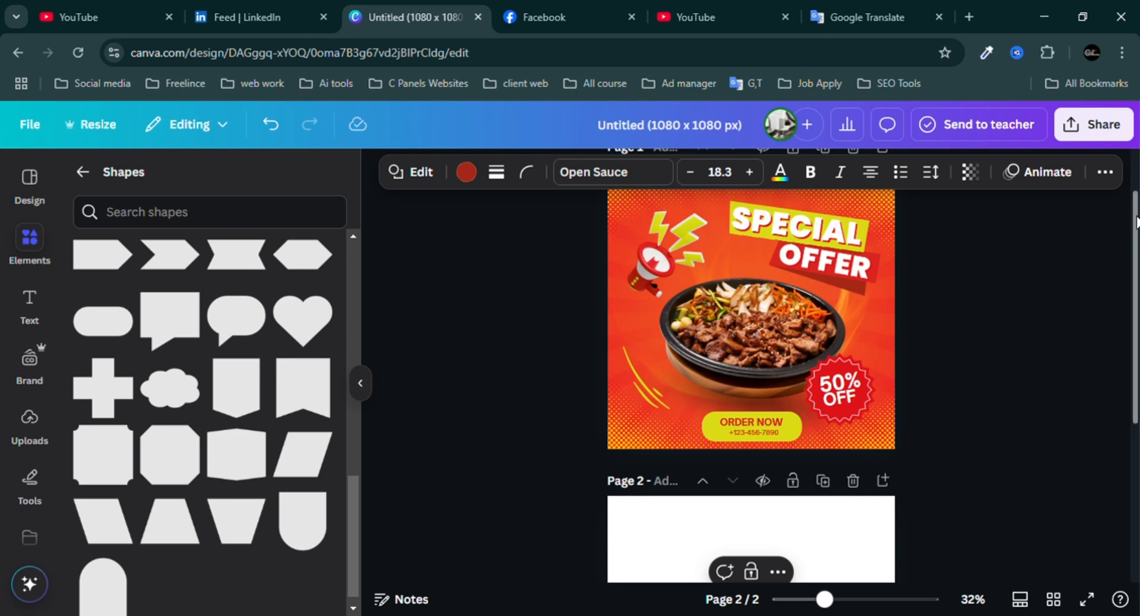
pyautogui.scroll(-3, 758, 557)
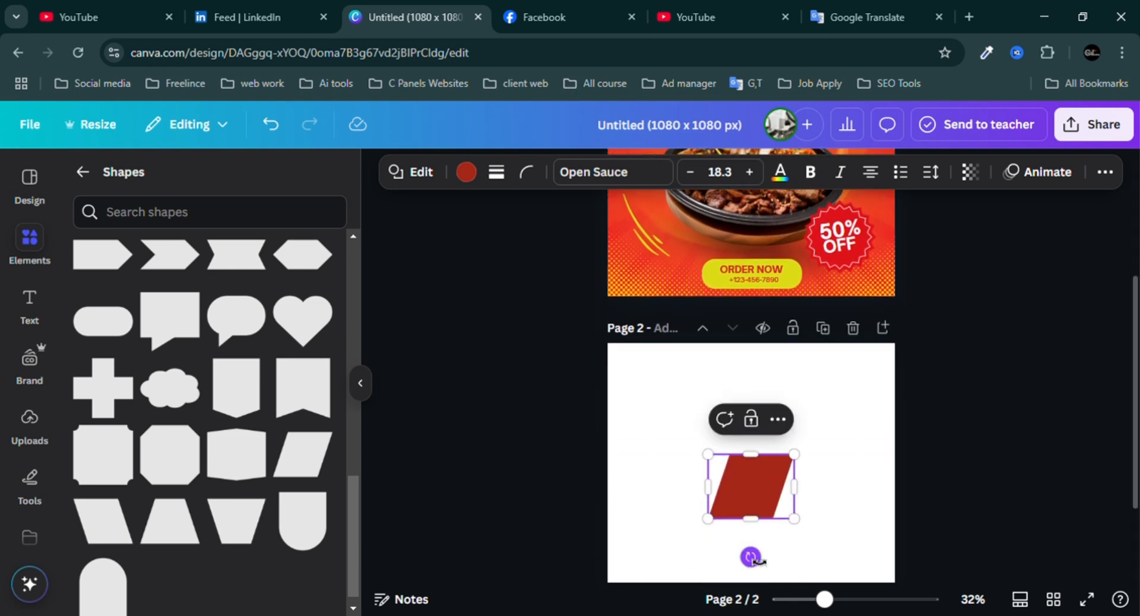
pyautogui.moveTo(750, 557); pyautogui.dragTo(855, 499)
pyautogui.moveTo(757, 536); pyautogui.dragTo(762, 500)
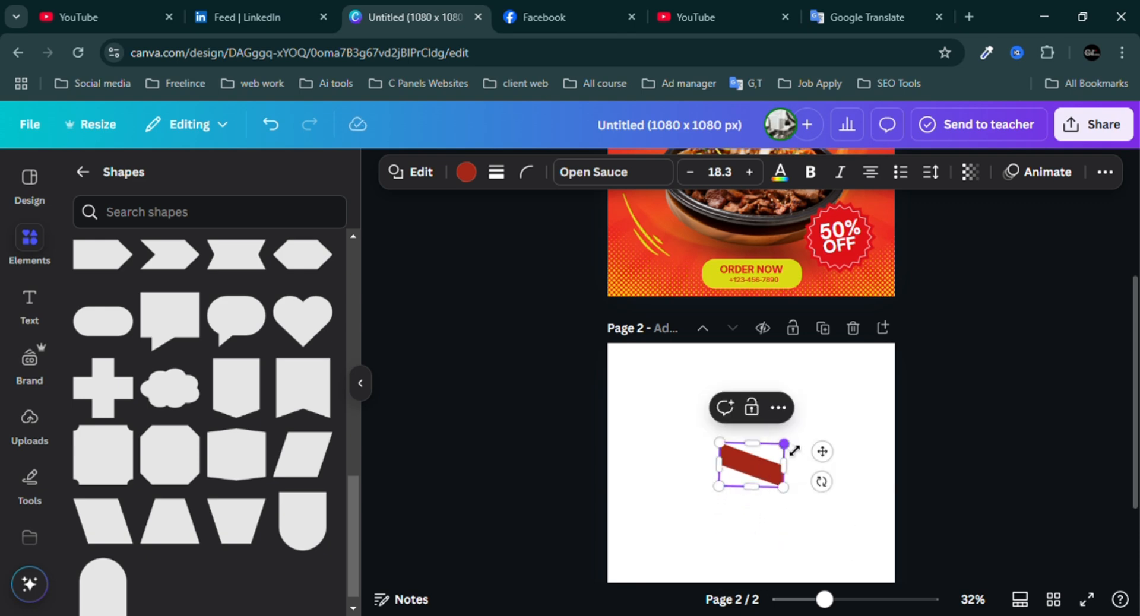
pyautogui.moveTo(784, 444); pyautogui.dragTo(866, 392)
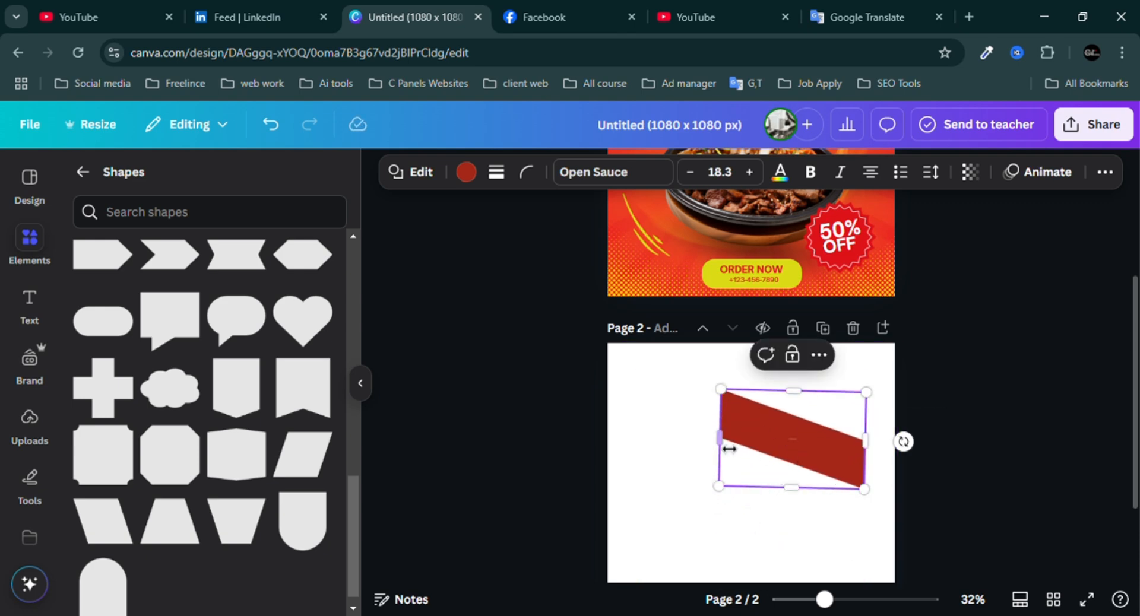
pyautogui.click(997, 478)
pyautogui.click(813, 447)
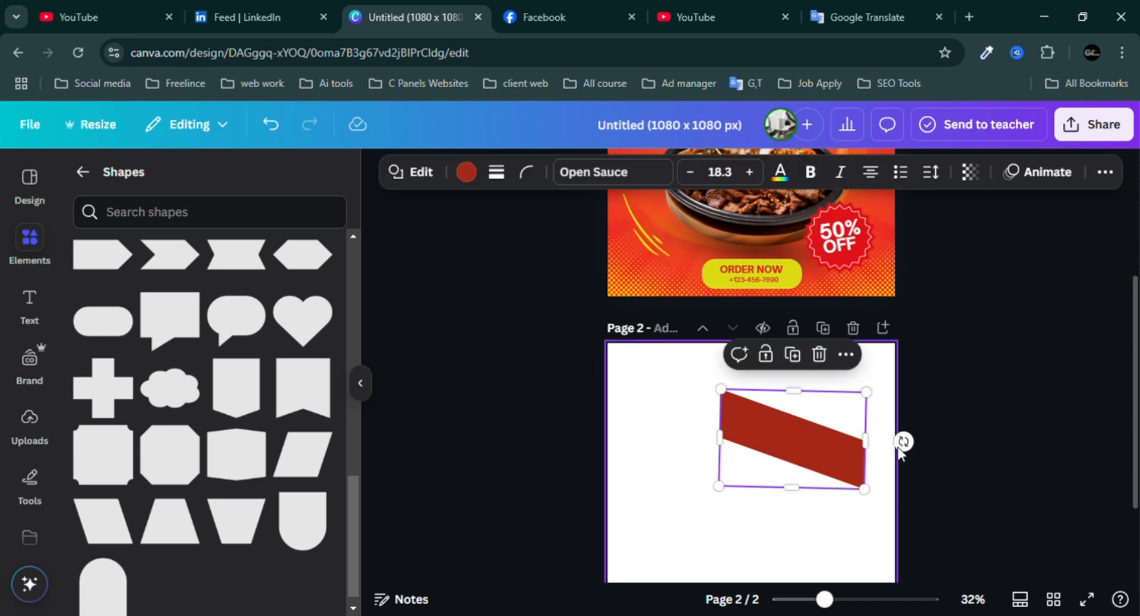
# Rotate the red band counterclockwise to a slight downward slope and move it to the upper right edge of page 2.
pyautogui.moveTo(912, 454); pyautogui.dragTo(905, 416)
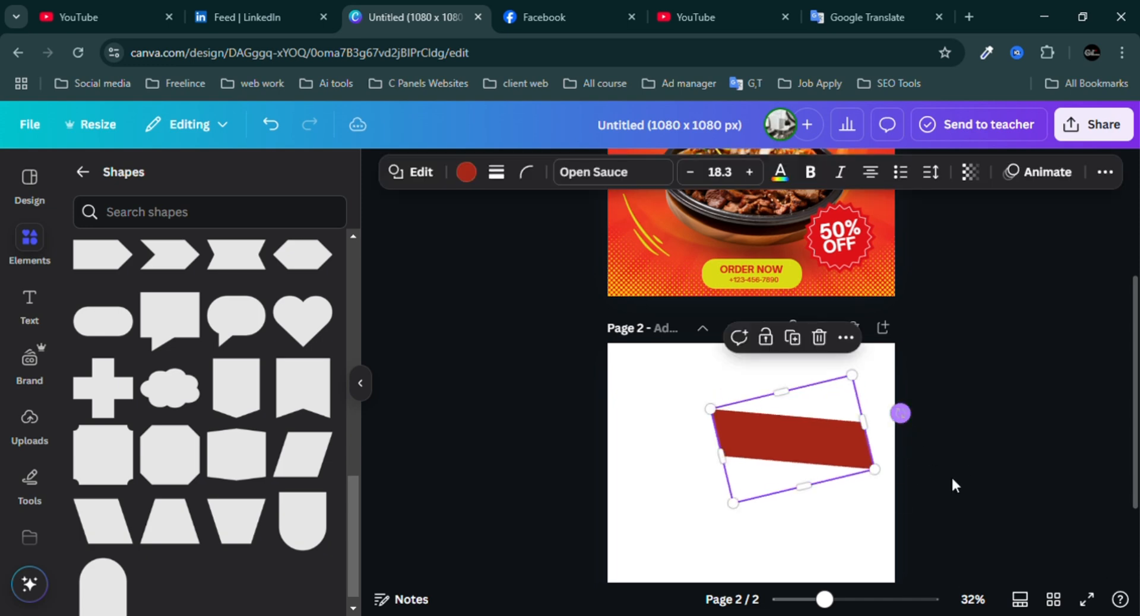
pyautogui.click(950, 482)
pyautogui.moveTo(809, 461); pyautogui.dragTo(835, 415)
pyautogui.click(1069, 377)
pyautogui.scroll(1, 1134, 360)
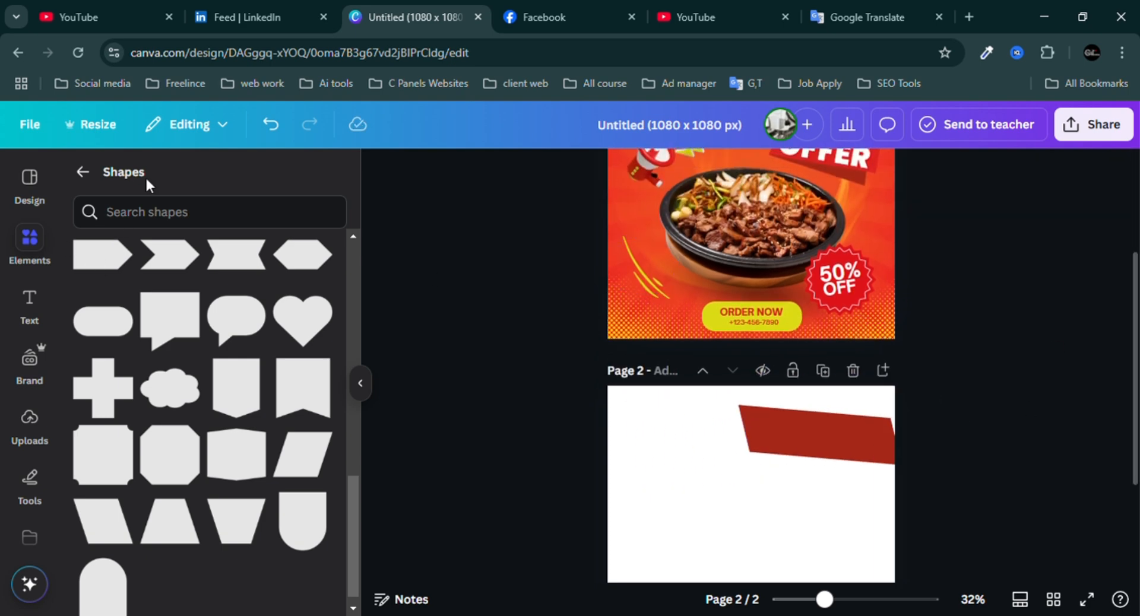
# Search the elements library for "fast food" and look over the matching graphics, photos and videos.
pyautogui.click(83, 177)
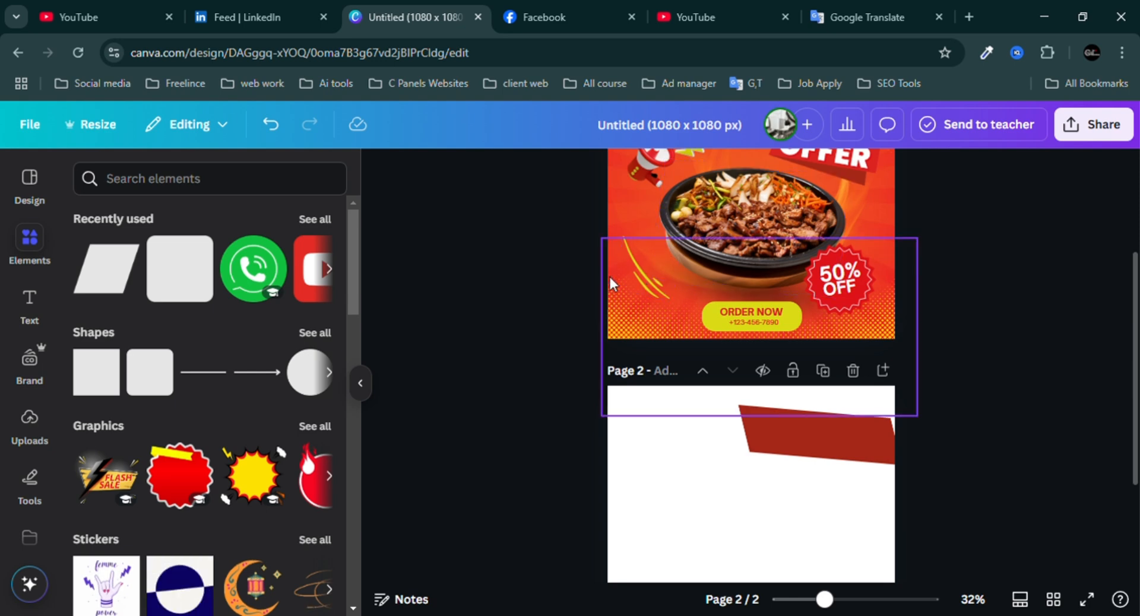
pyautogui.click(202, 190)
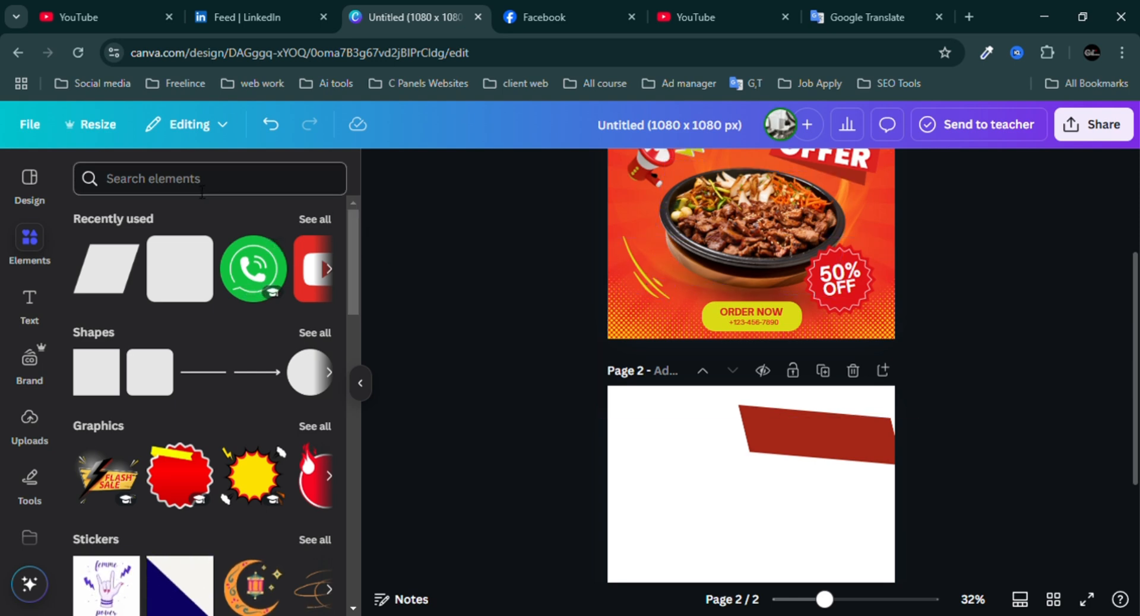
pyautogui.write('fa')
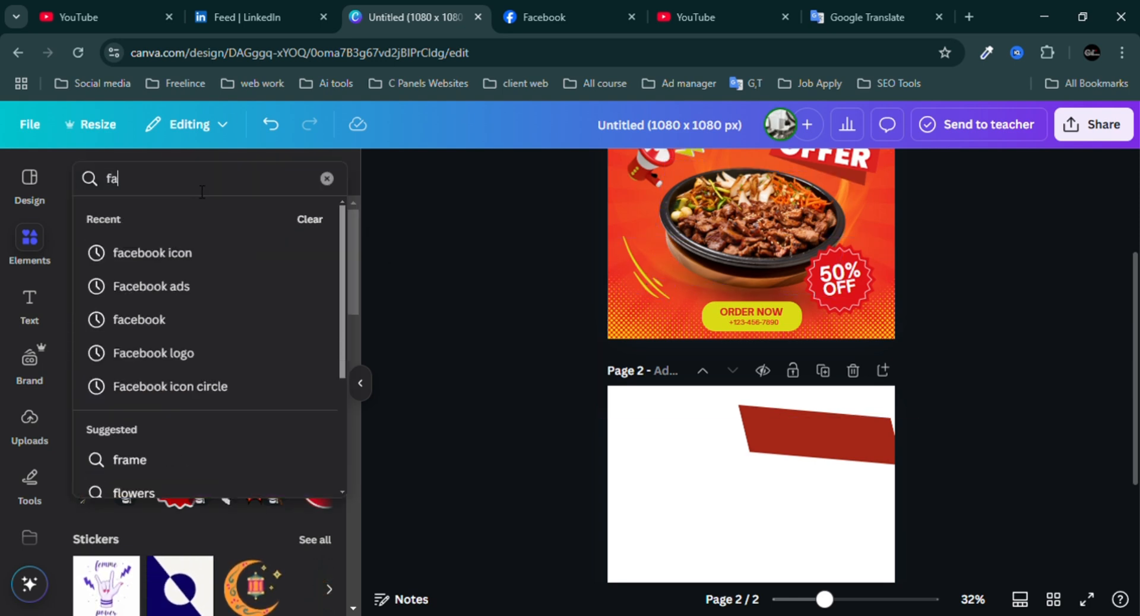
pyautogui.write('st foo')
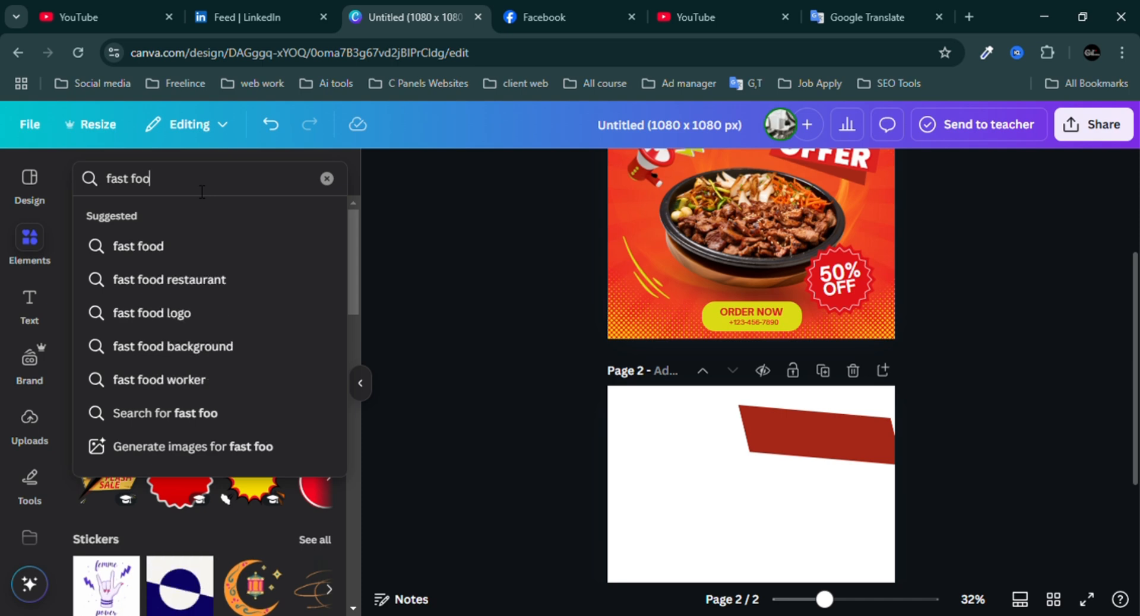
pyautogui.click(143, 246)
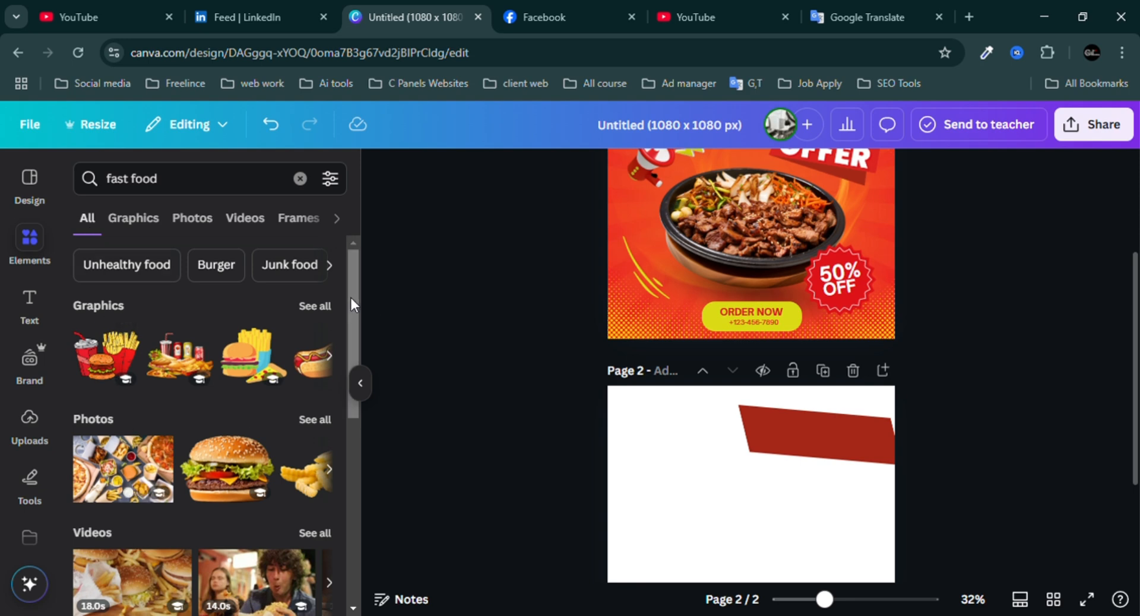
pyautogui.moveTo(350, 297); pyautogui.dragTo(354, 265)
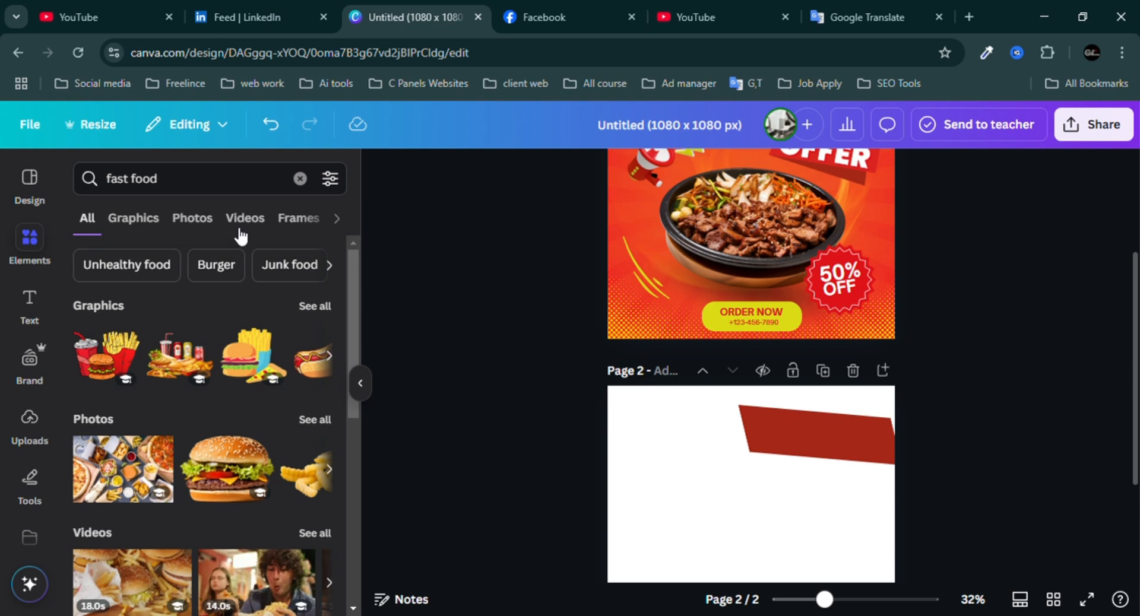
# Browse the fast food graphics and photos and add the dark flat-lay photo of assorted fast food to page 2.
pyautogui.click(153, 230)
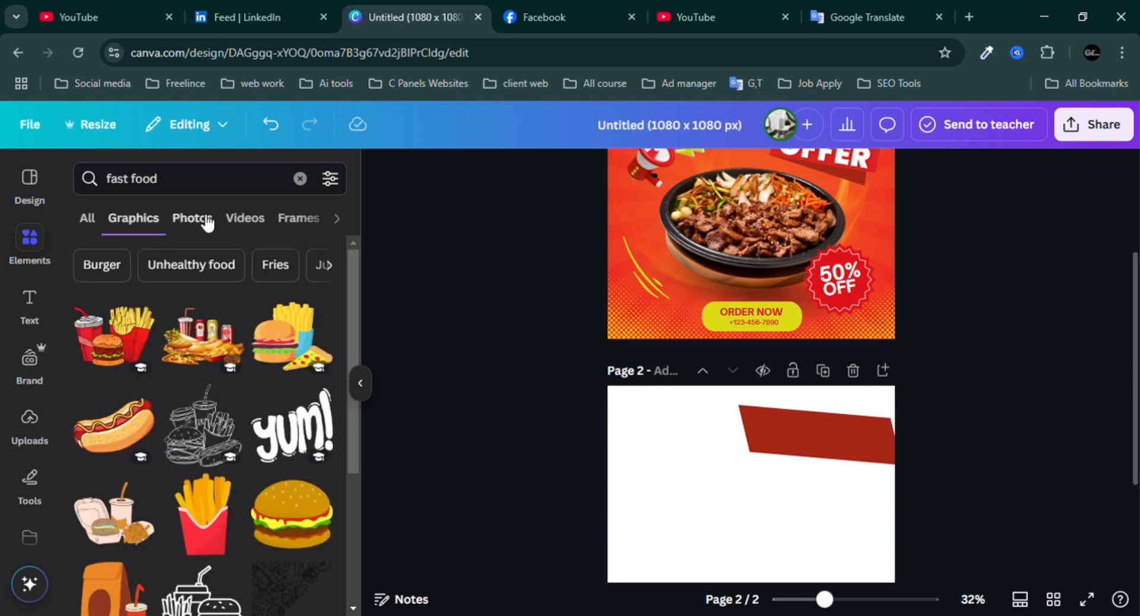
pyautogui.click(206, 223)
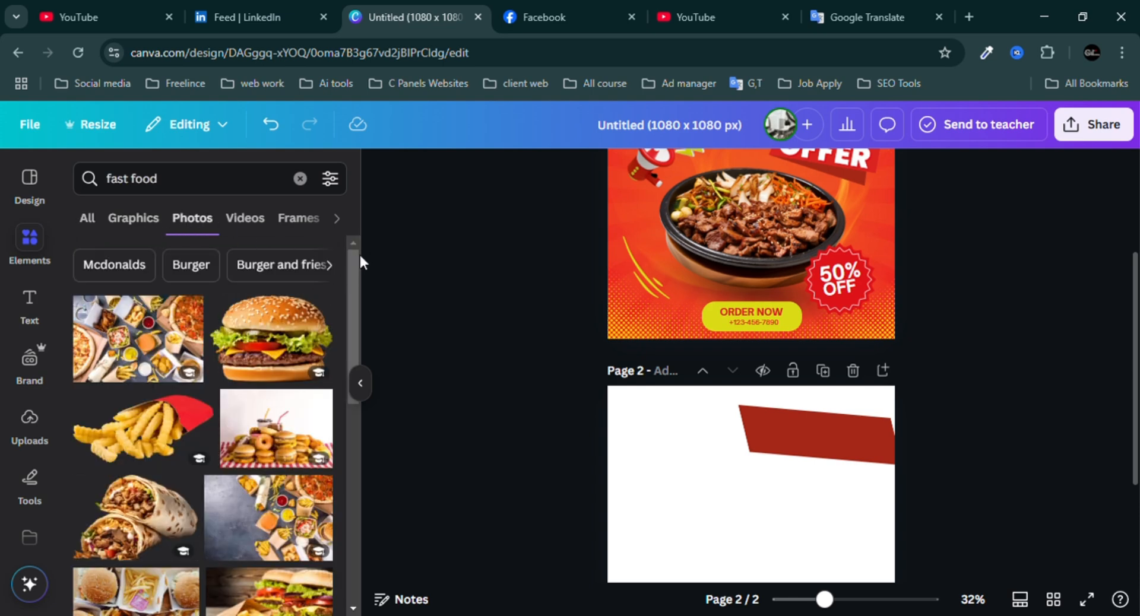
pyautogui.moveTo(351, 267); pyautogui.dragTo(354, 371)
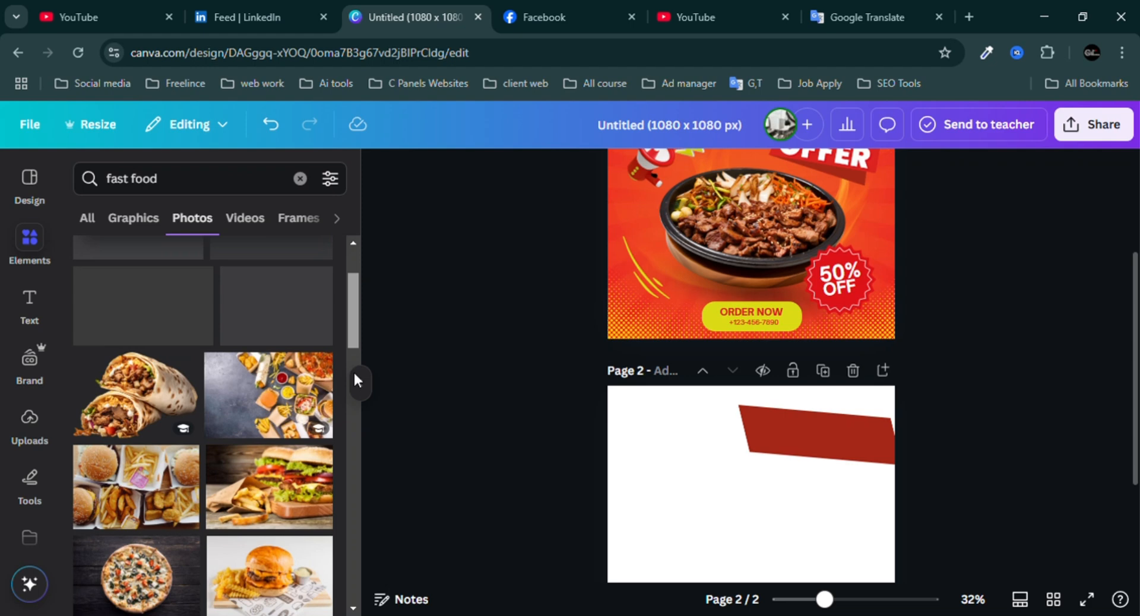
pyautogui.click(292, 404)
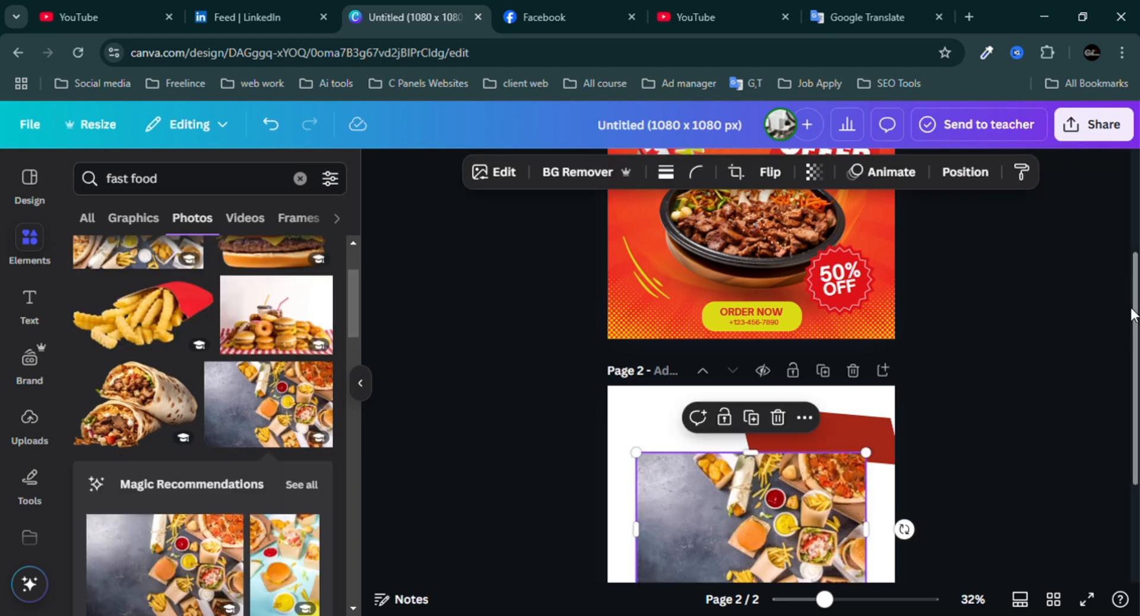
# Set the fast food photo as the background image of page 2.
pyautogui.moveTo(1131, 314); pyautogui.dragTo(1131, 414)
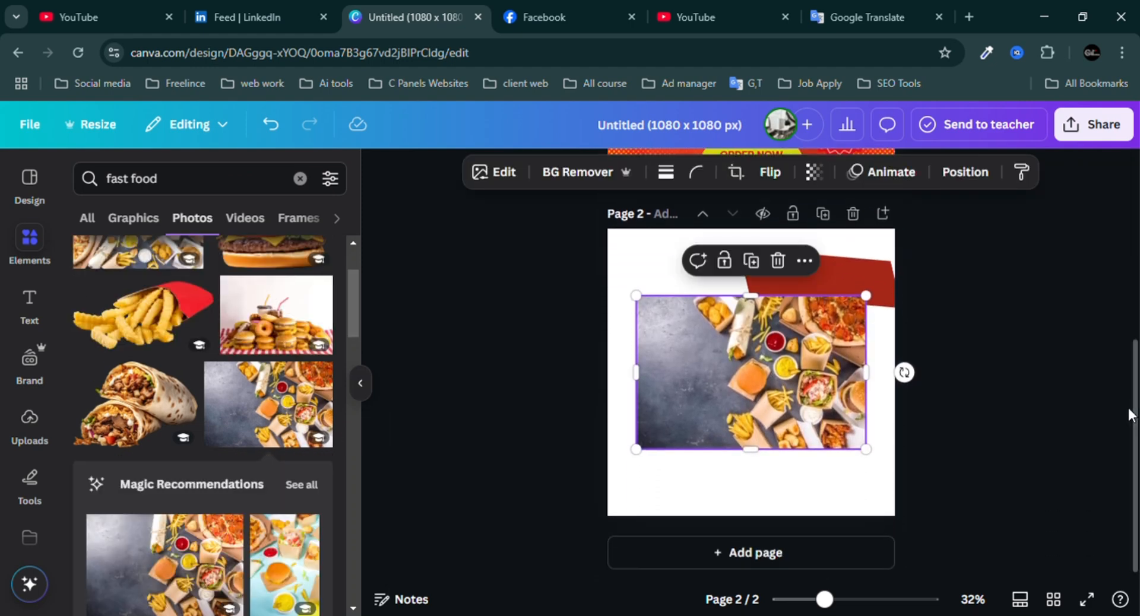
pyautogui.rightClick(754, 386)
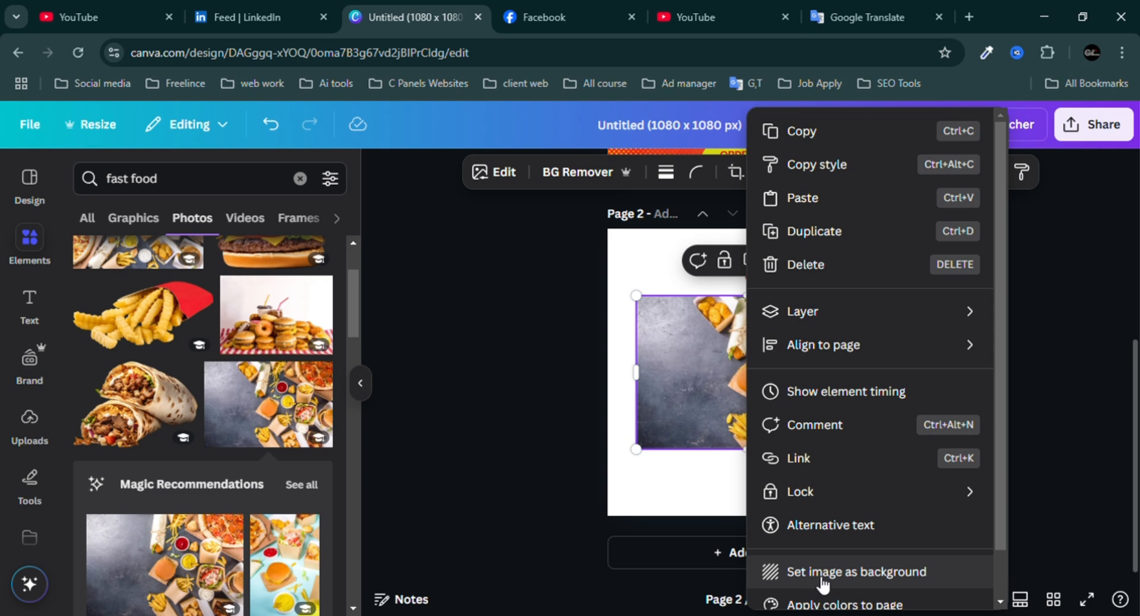
pyautogui.click(856, 573)
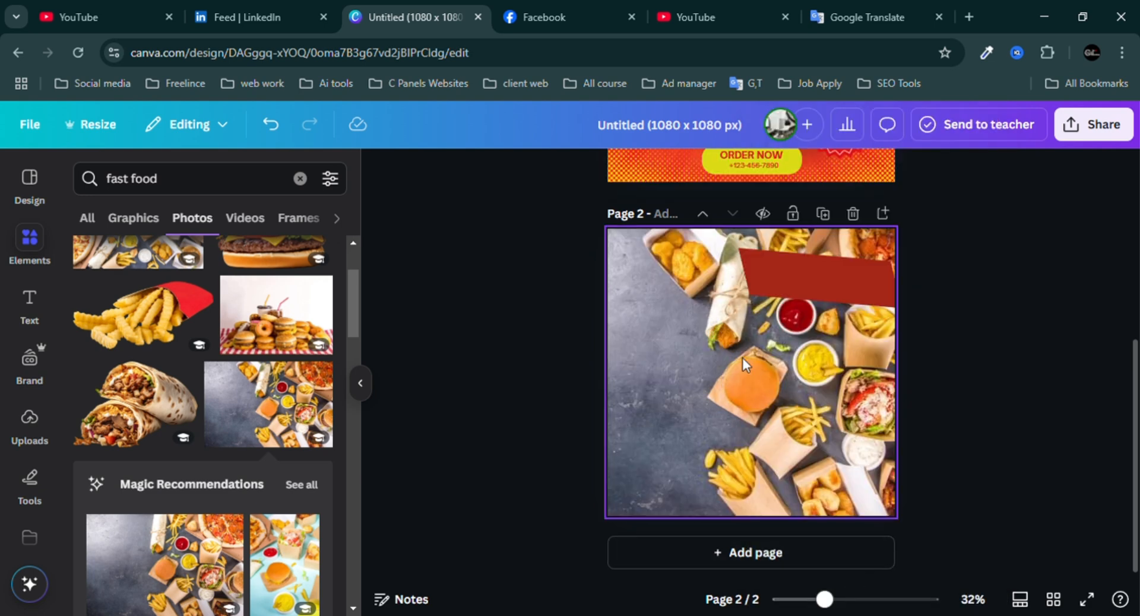
# Shift the background photo slightly to the left within page 2's crop area.
pyautogui.doubleClick(712, 347)
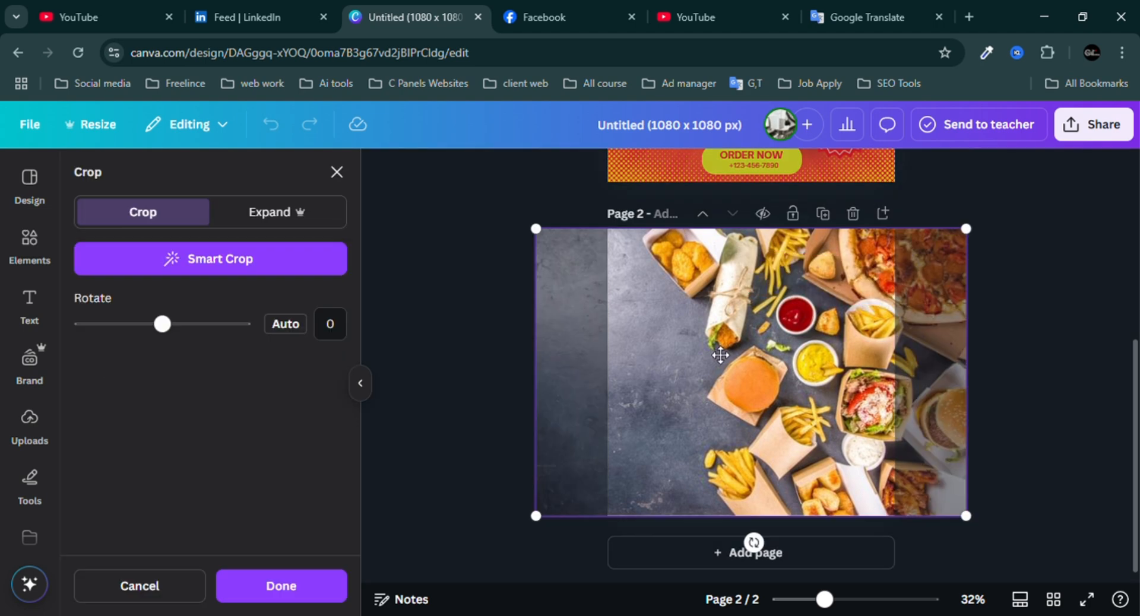
pyautogui.moveTo(772, 378); pyautogui.dragTo(737, 397)
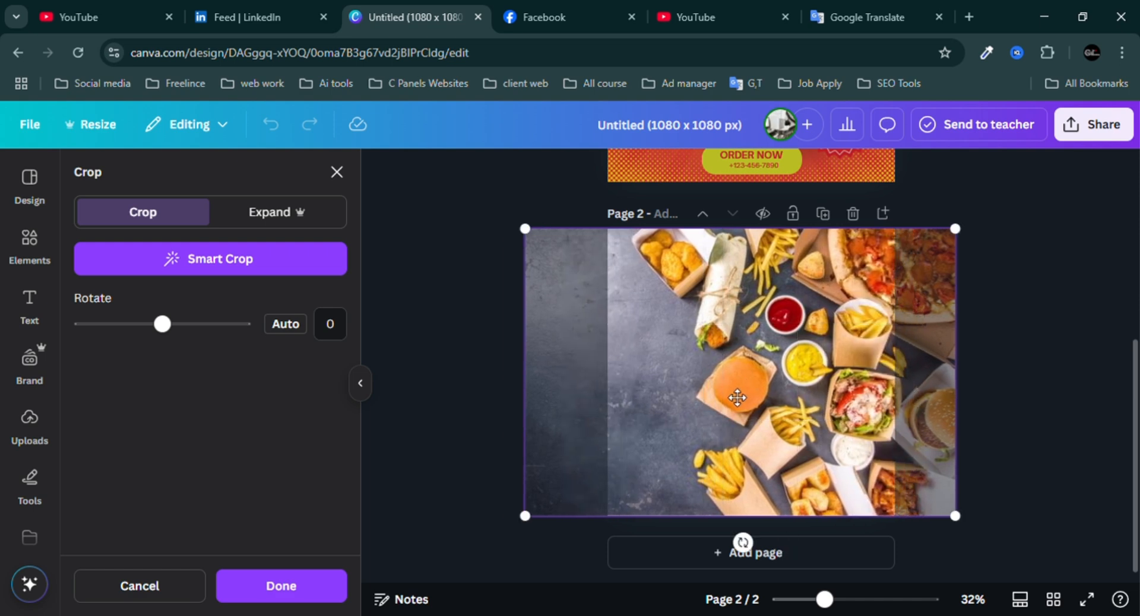
pyautogui.doubleClick(738, 398)
pyautogui.click(1007, 392)
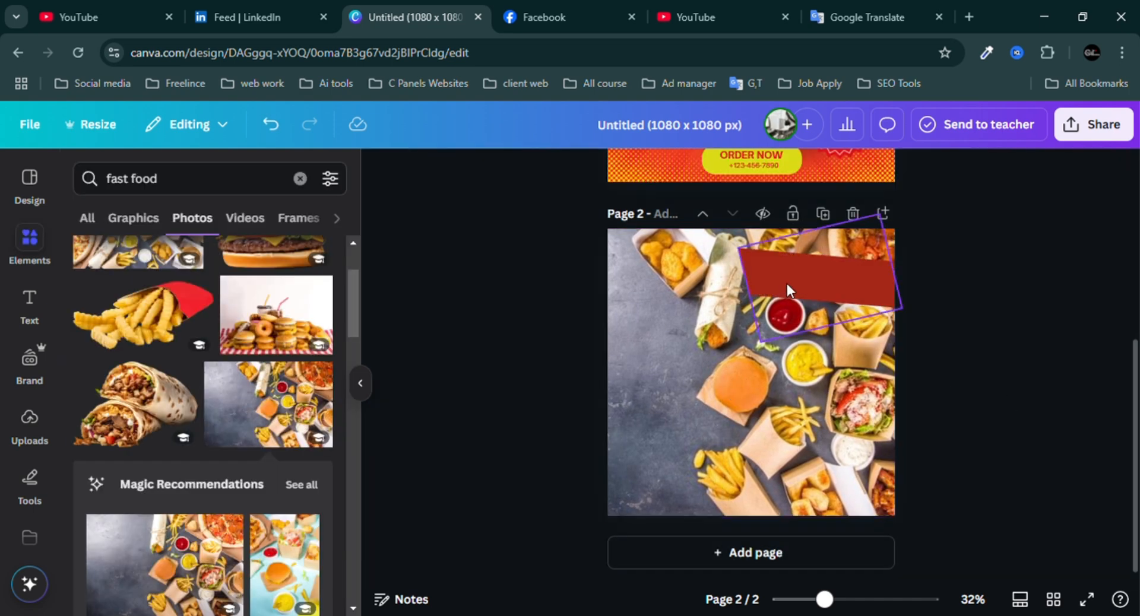
# Move the red band off the upper right edge of page 2 and delete it.
pyautogui.moveTo(787, 286); pyautogui.dragTo(649, 416)
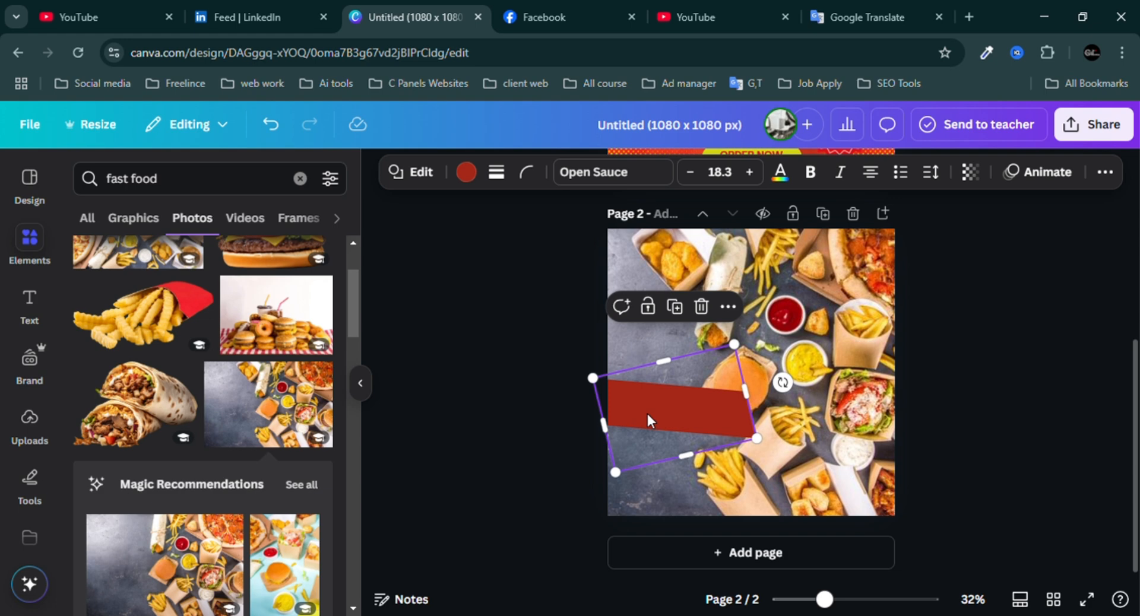
pyautogui.press('Delete')
pyautogui.doubleClick(721, 359)
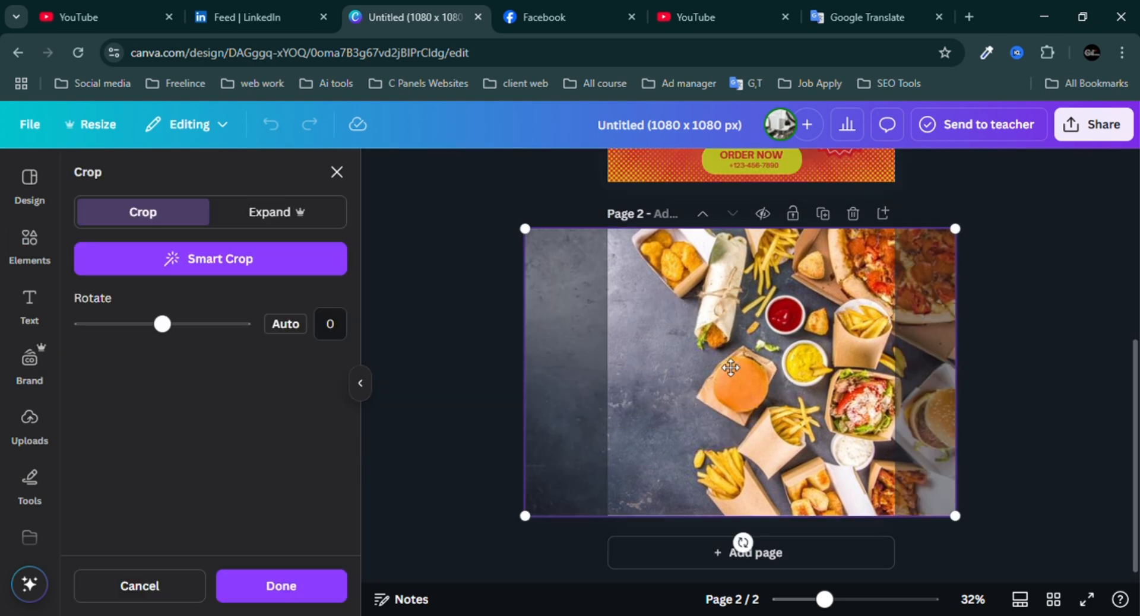
pyautogui.press('Escape')
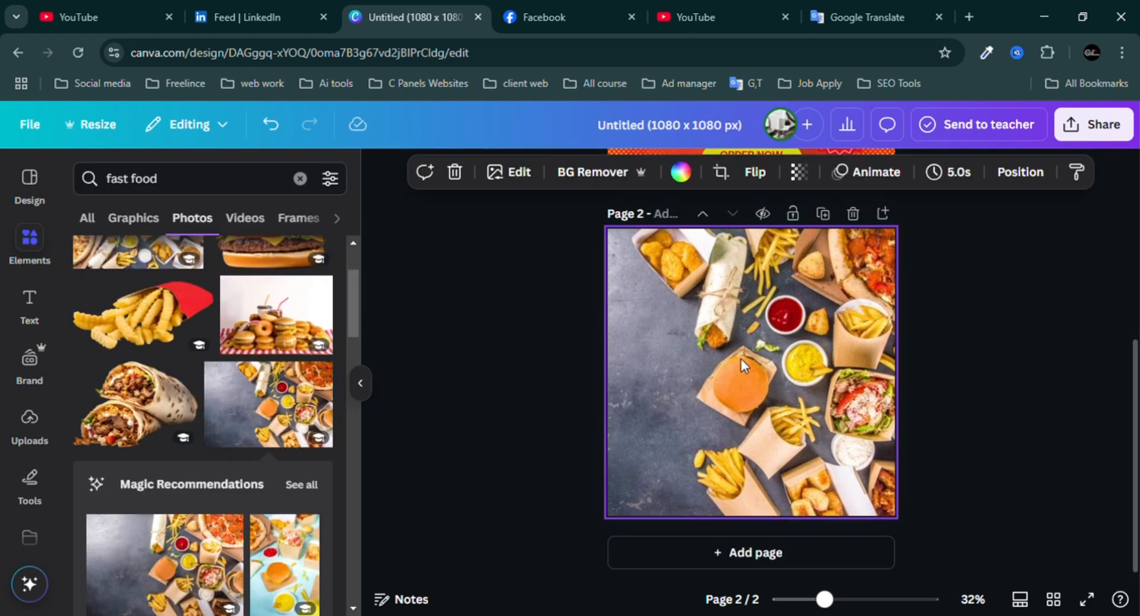
pyautogui.click(1039, 360)
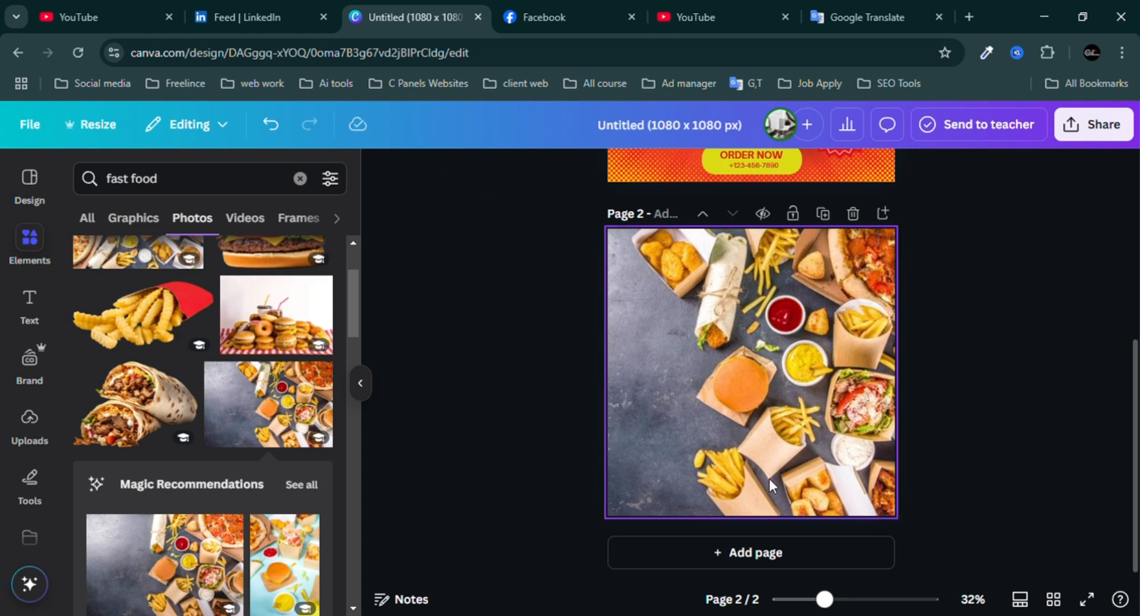
# Try the yellow #dbdb15 document colour on page 2's background and undo it.
pyautogui.click(695, 379)
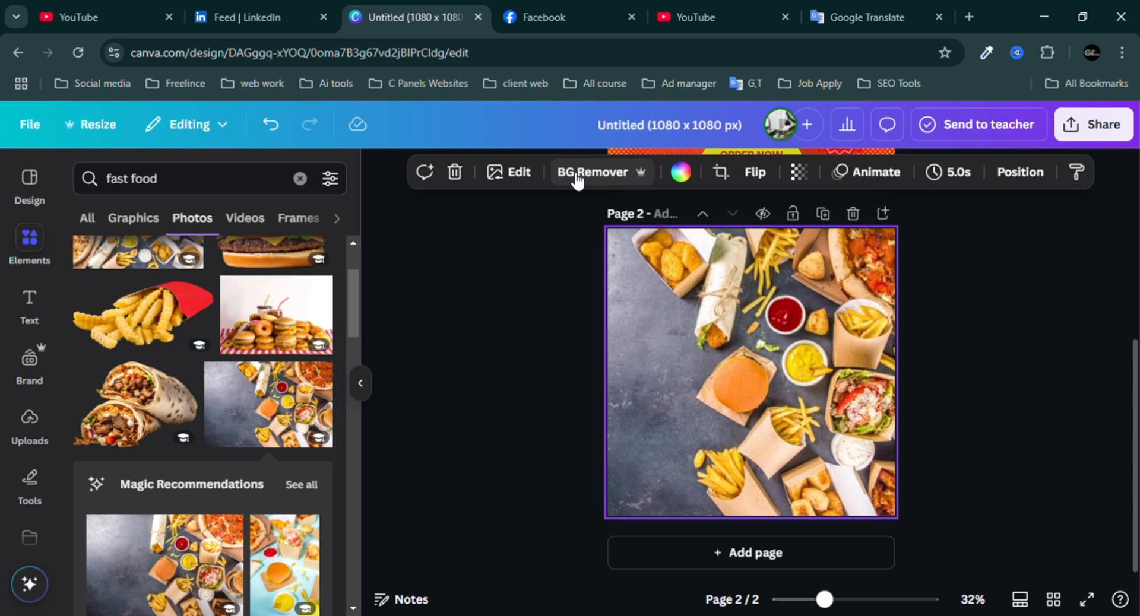
pyautogui.click(683, 173)
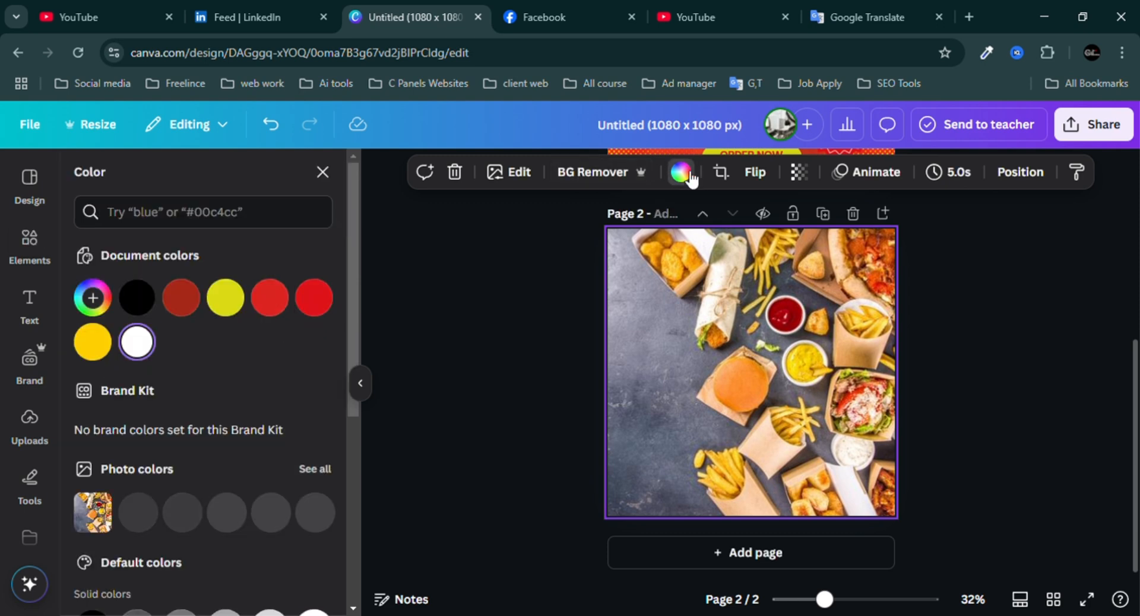
pyautogui.click(235, 301)
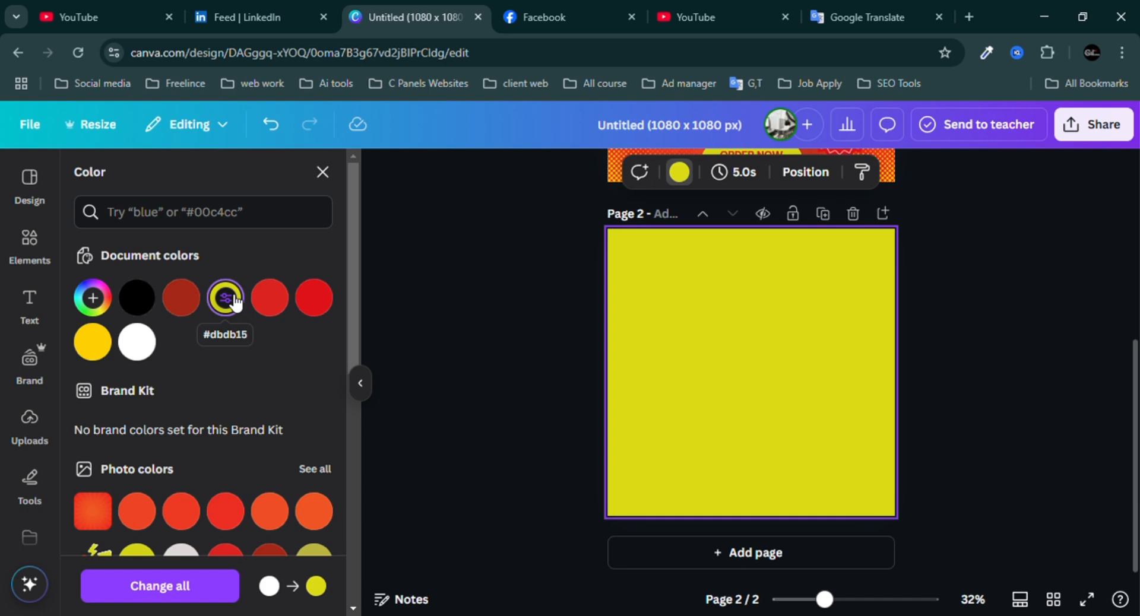
pyautogui.hotkey('ctrl', 'z')
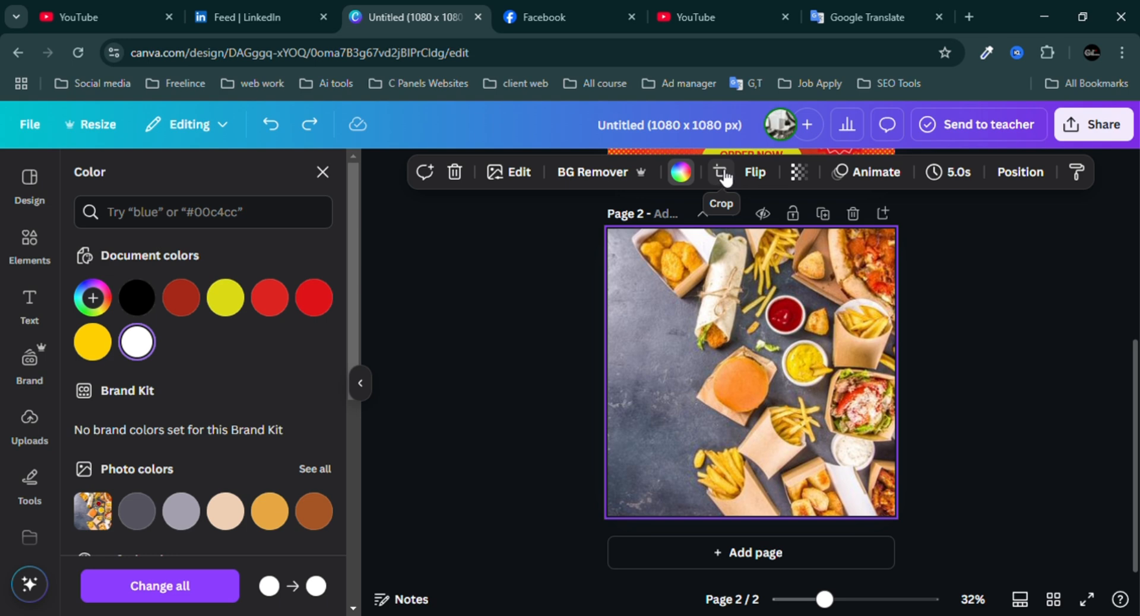
# Try flipping the background photo horizontally and vertically, reversing each flip.
pyautogui.click(765, 174)
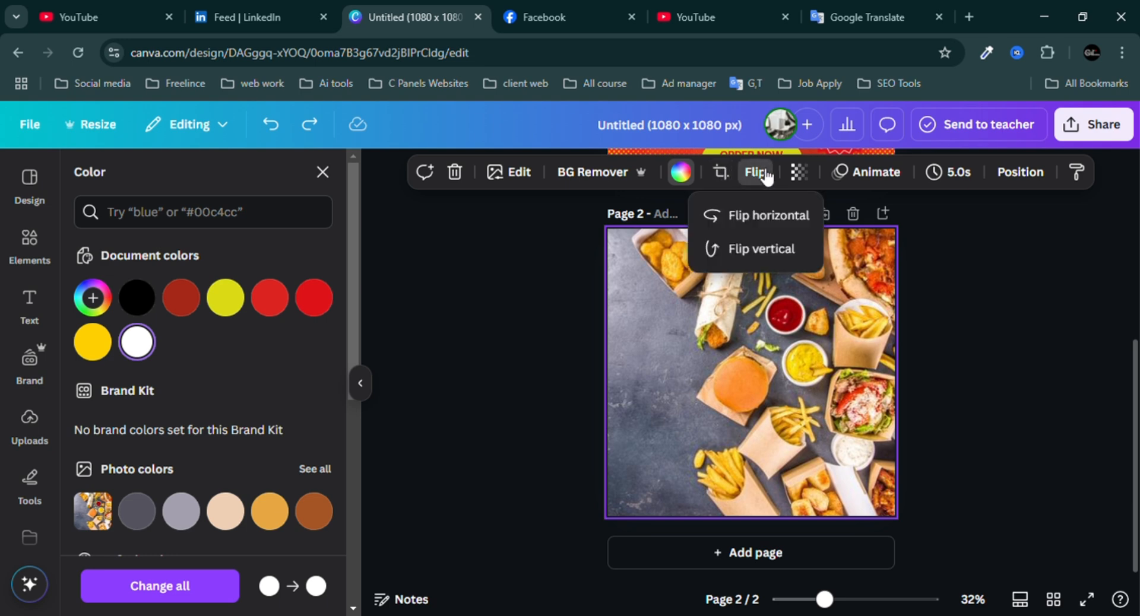
pyautogui.click(767, 219)
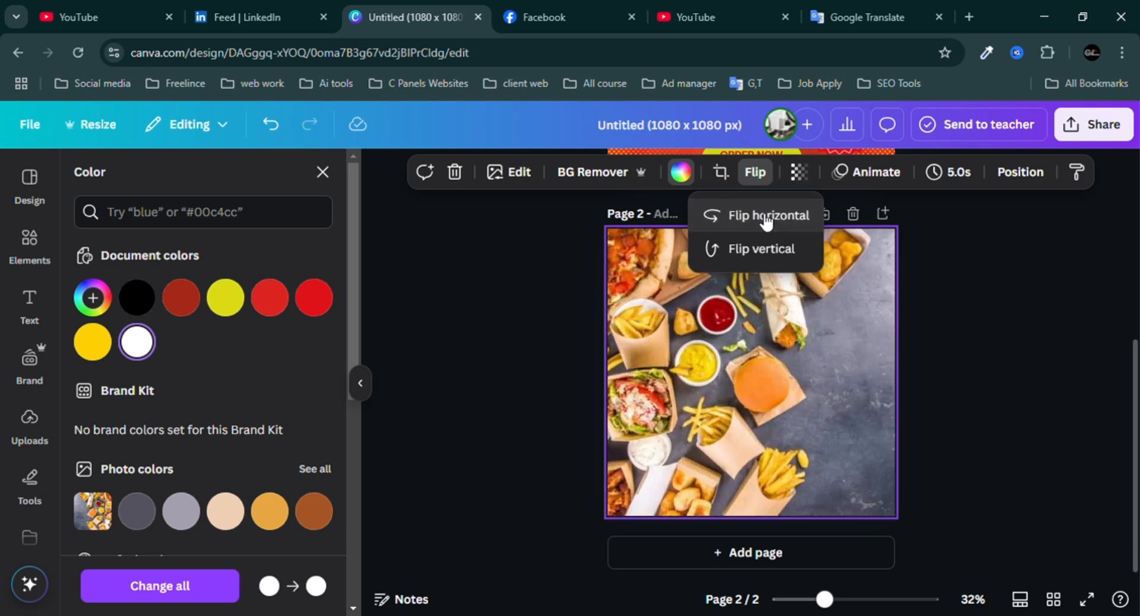
pyautogui.click(766, 218)
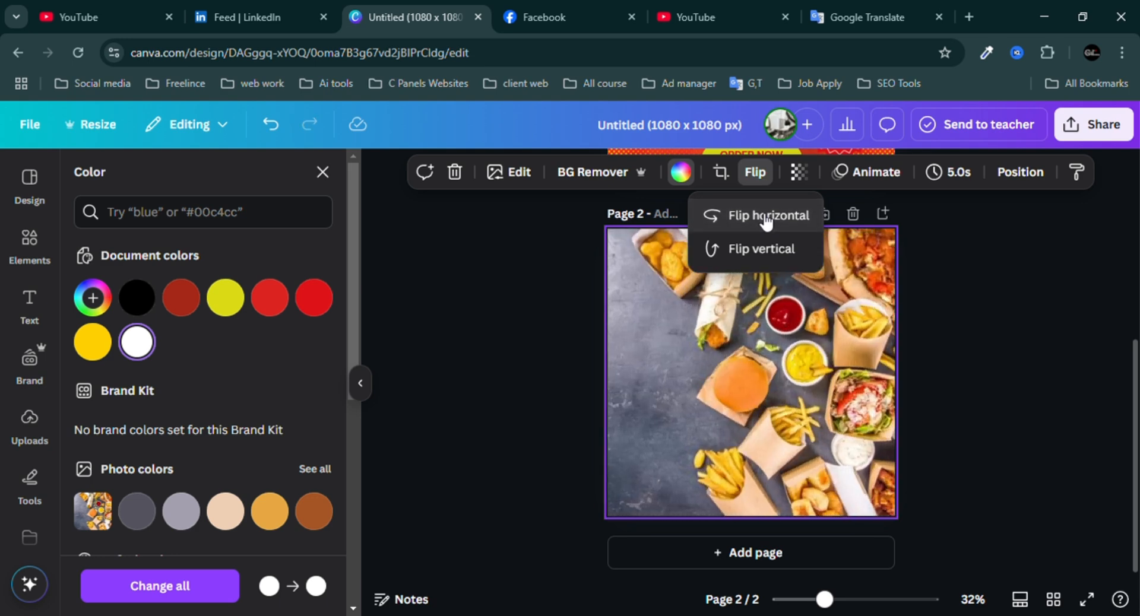
pyautogui.click(738, 253)
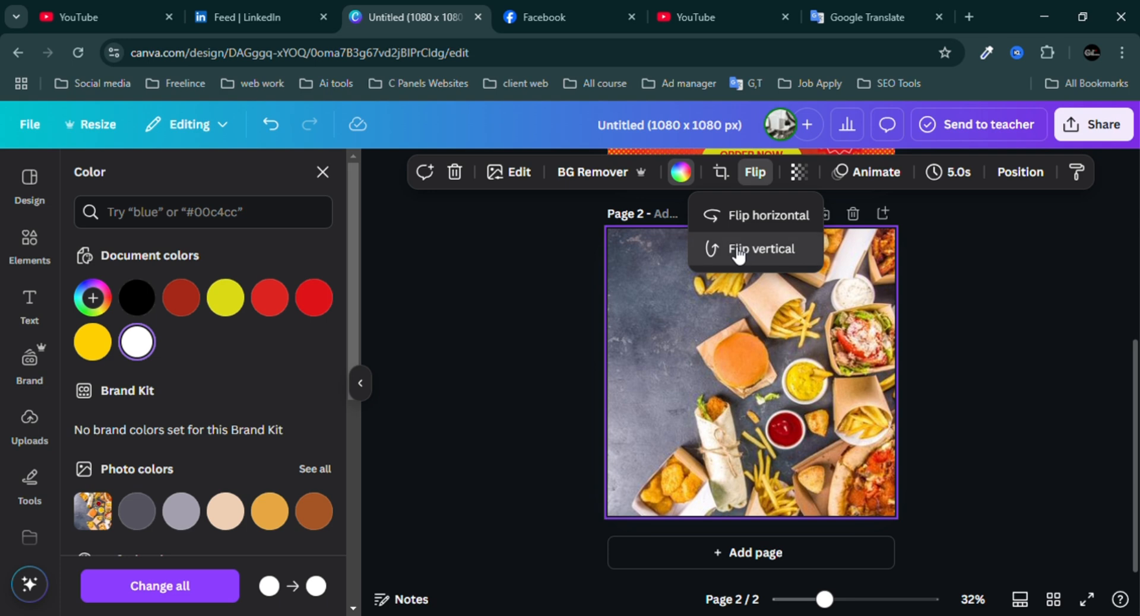
pyautogui.click(739, 252)
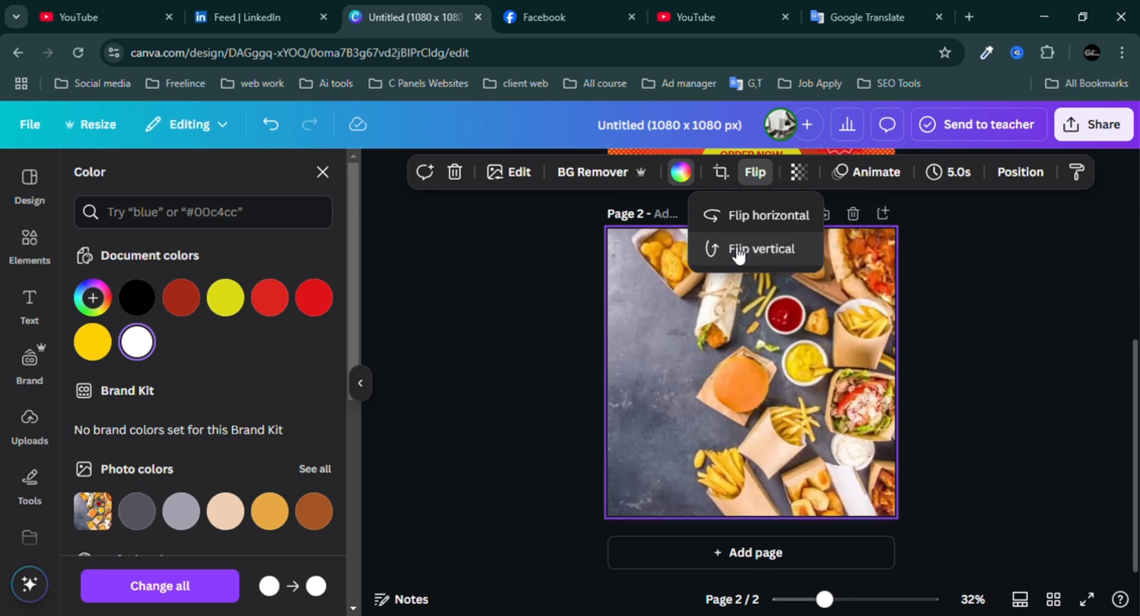
# Set the transparency of page 2's background photo to 22.
pyautogui.click(800, 174)
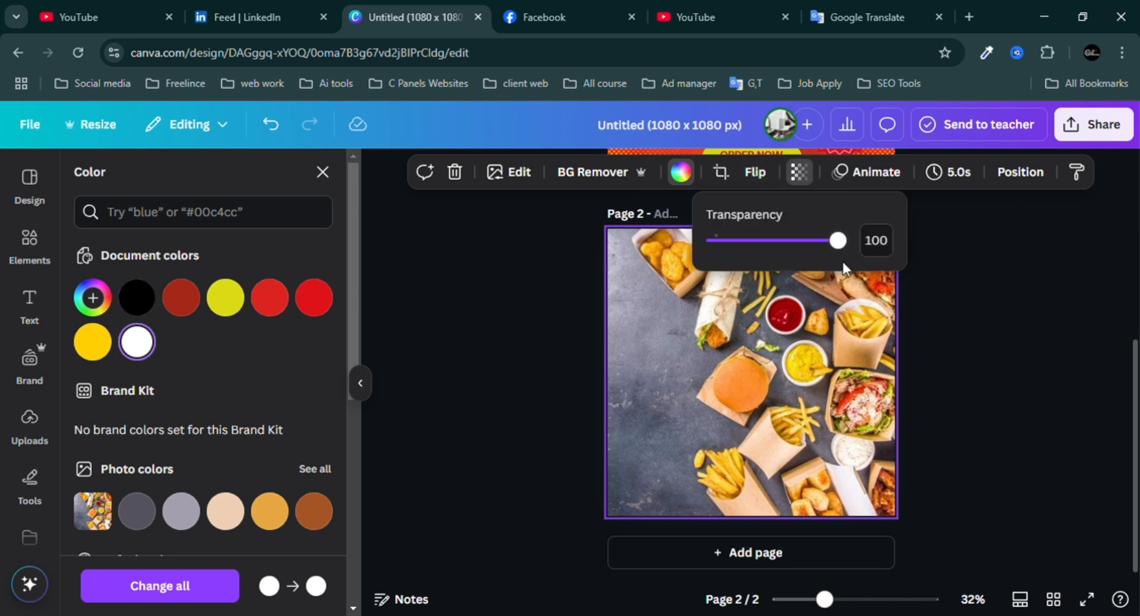
pyautogui.moveTo(838, 240); pyautogui.dragTo(748, 263)
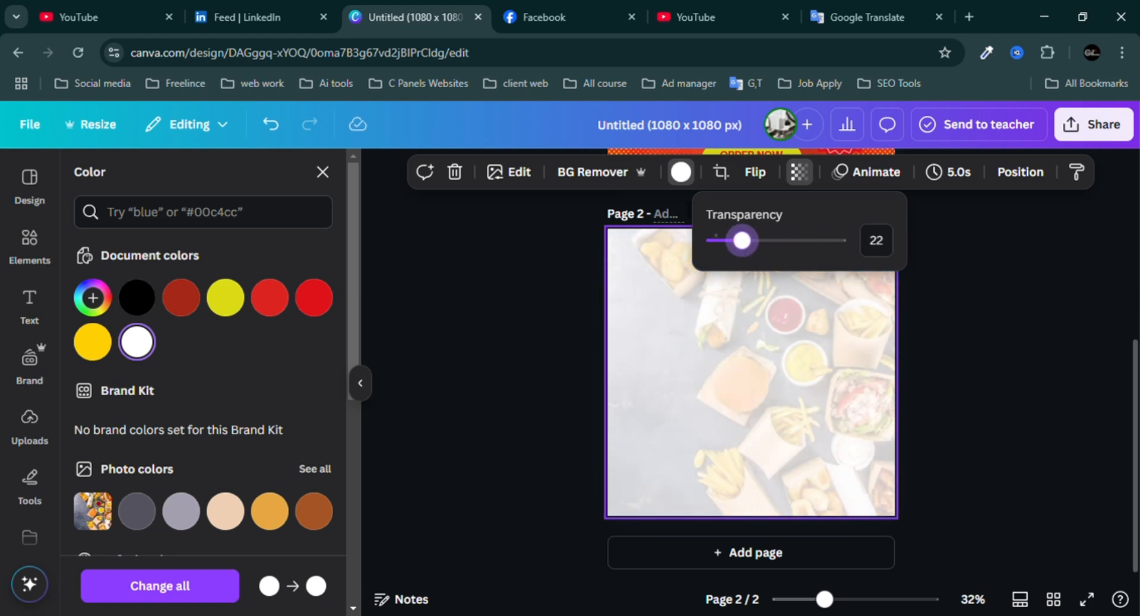
pyautogui.click(682, 172)
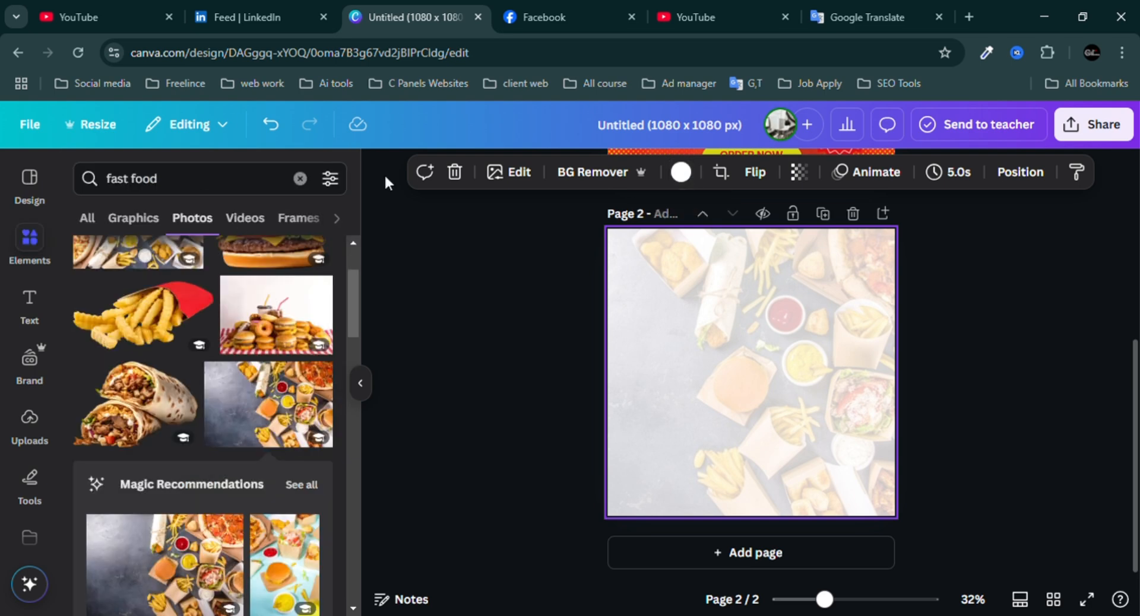
# Try the dark red, yellow and red document colours behind the faded background photo, and settle on black.
pyautogui.click(681, 172)
pyautogui.click(184, 299)
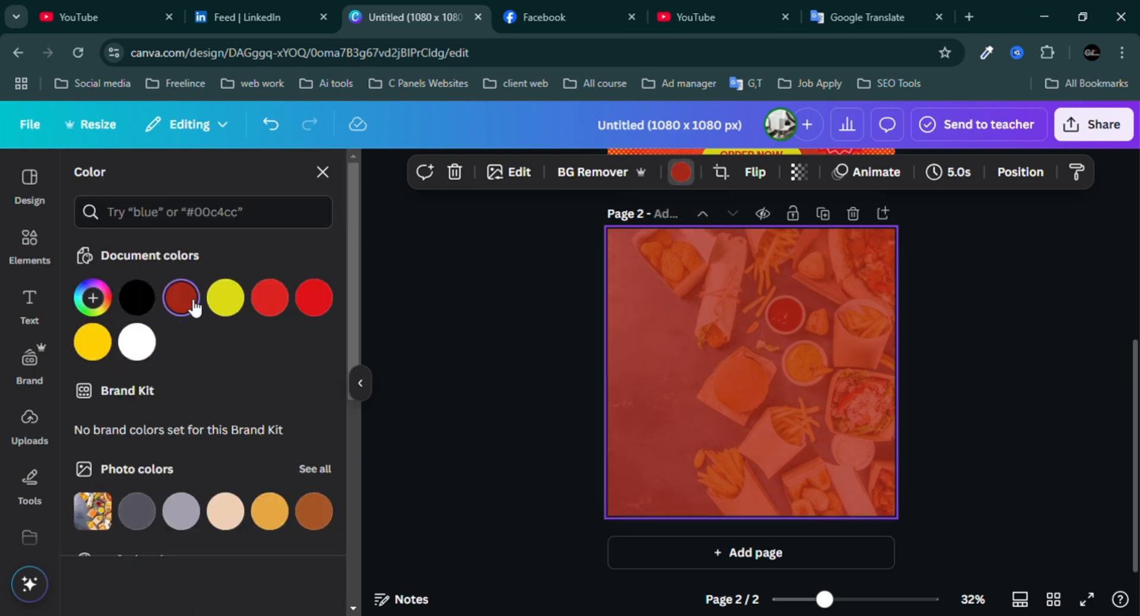
pyautogui.click(224, 299)
pyautogui.click(271, 300)
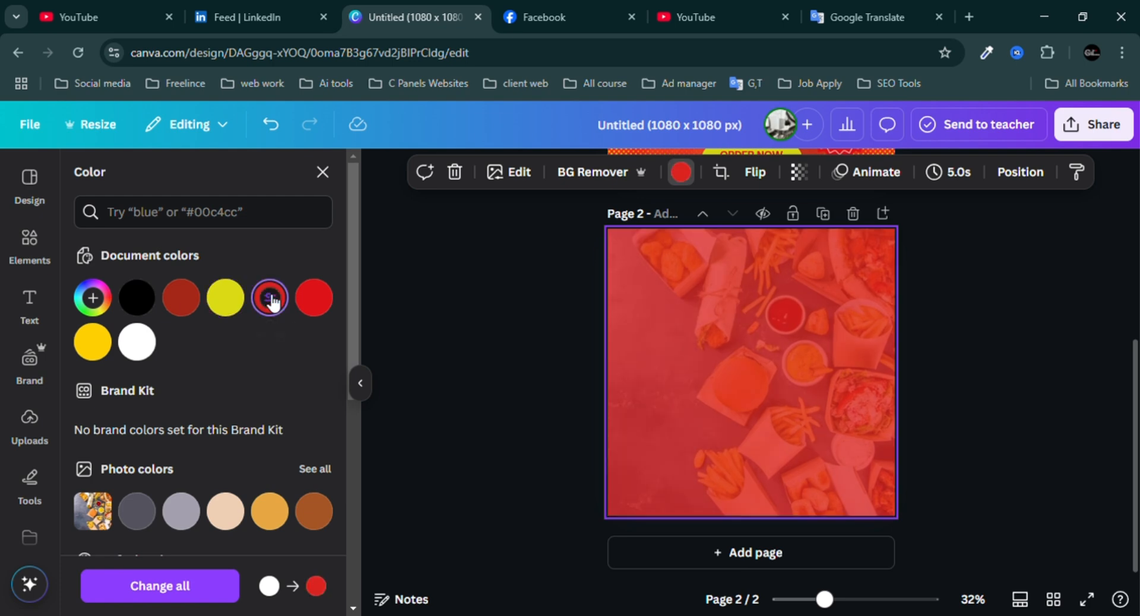
pyautogui.click(314, 299)
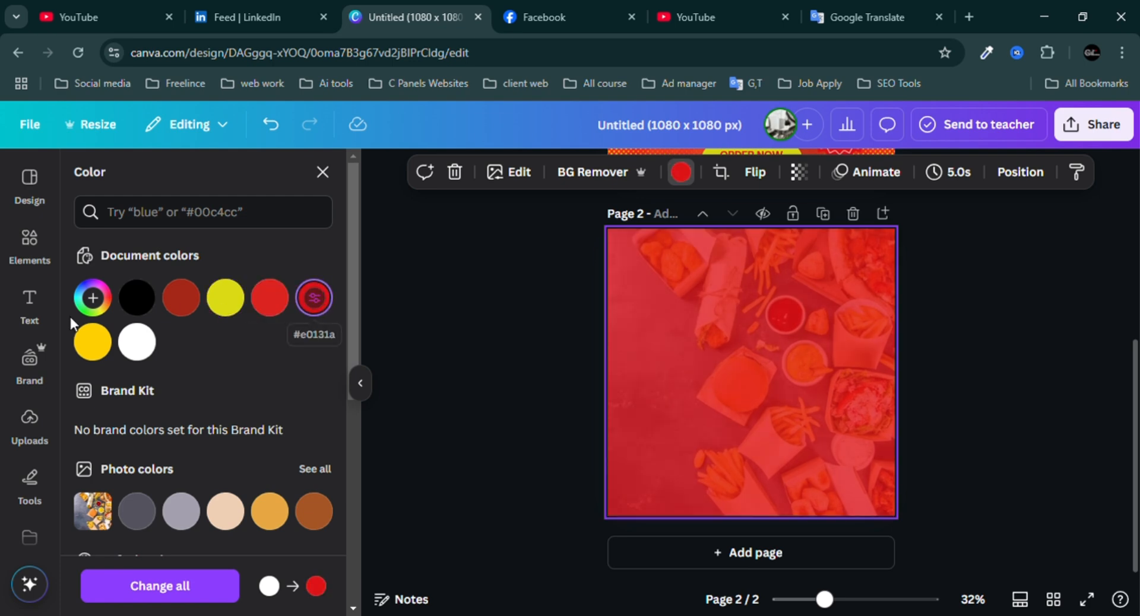
pyautogui.click(137, 298)
pyautogui.press('Escape')
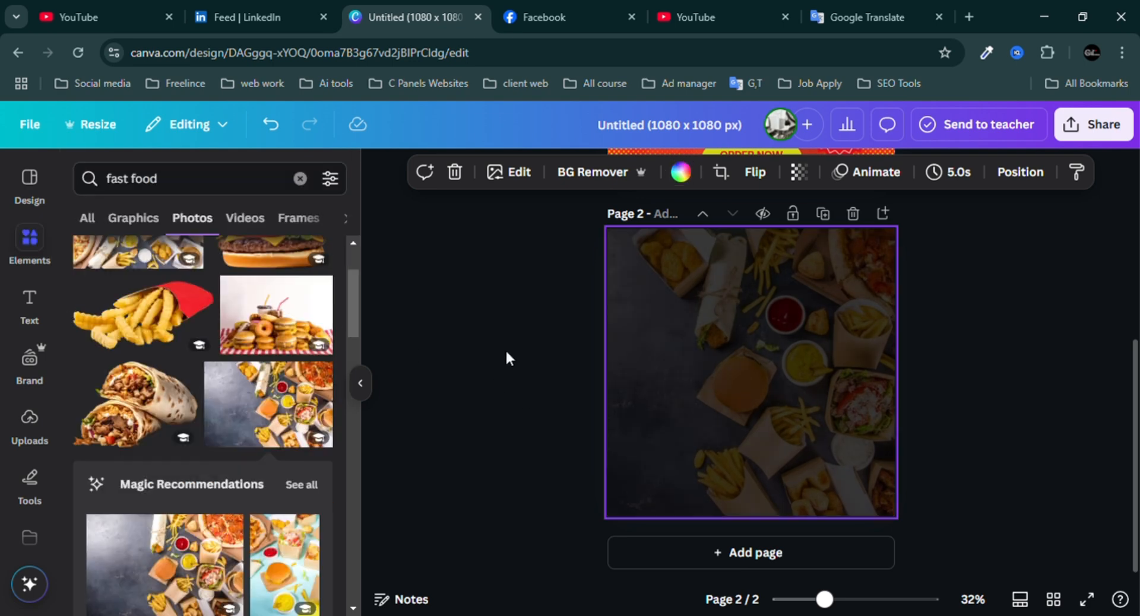
pyautogui.click(931, 341)
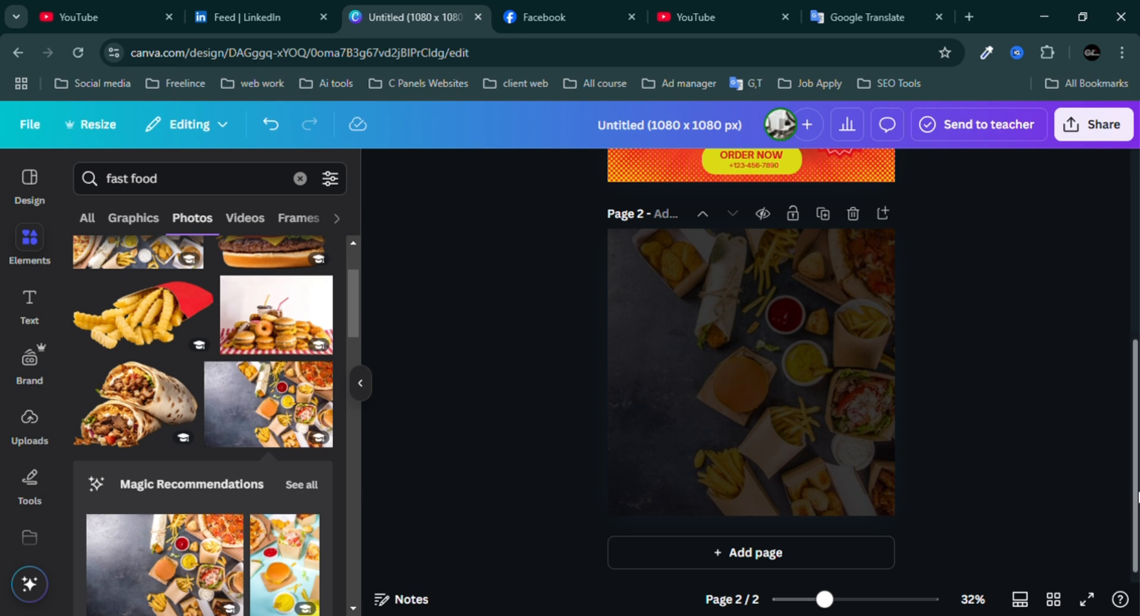
# Look over the page animations available for page 2's background and open its layer list.
pyautogui.scroll(2, 743, 384)
pyautogui.click(742, 385)
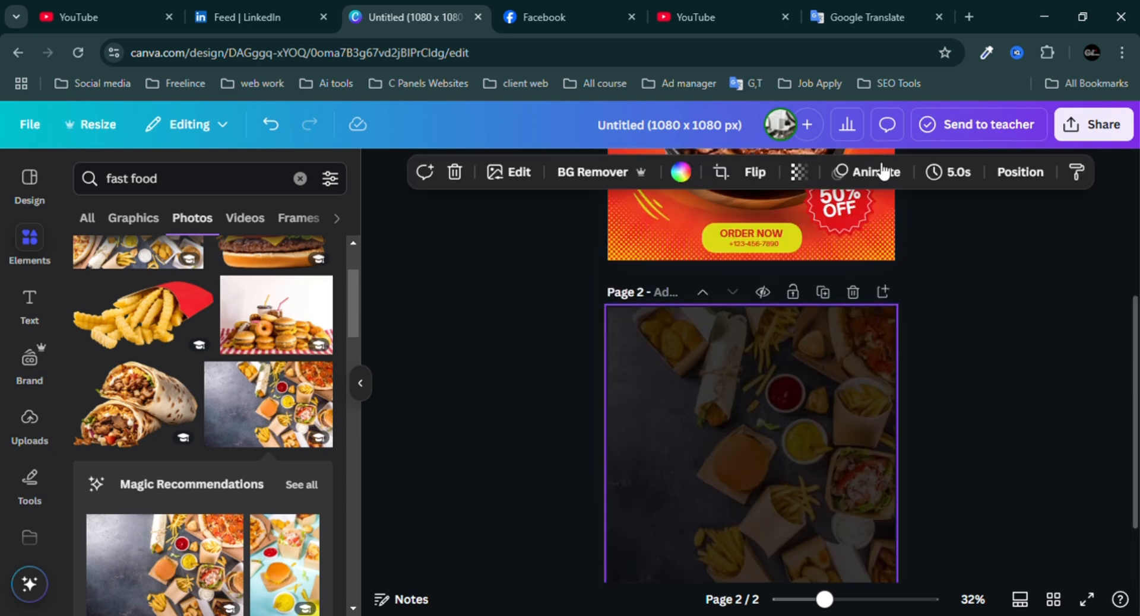
pyautogui.click(898, 186)
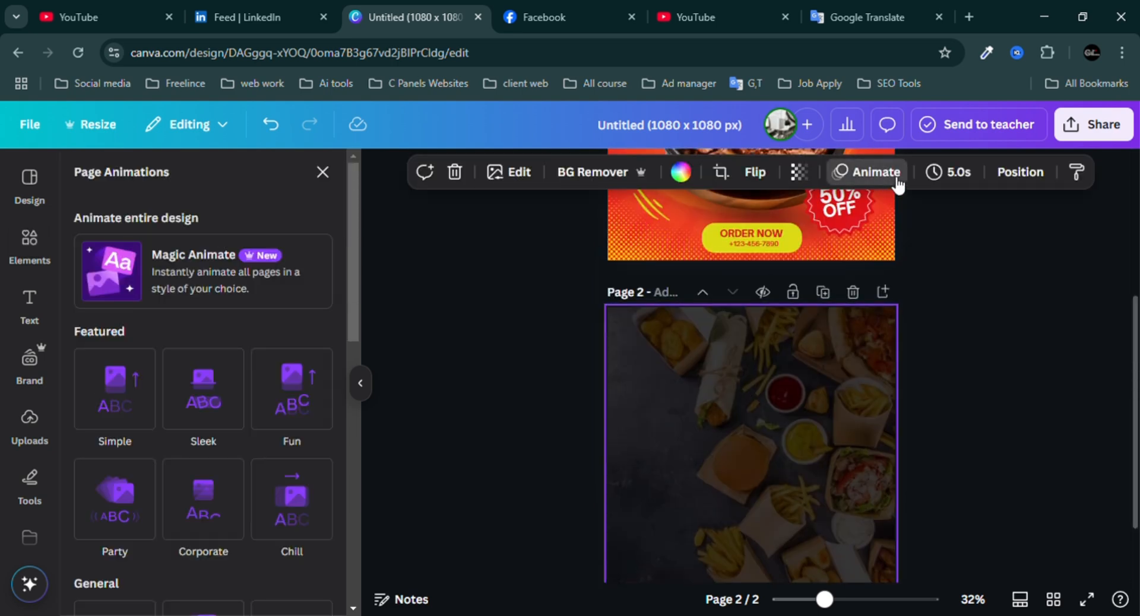
pyautogui.moveTo(357, 279); pyautogui.dragTo(358, 239)
pyautogui.click(969, 223)
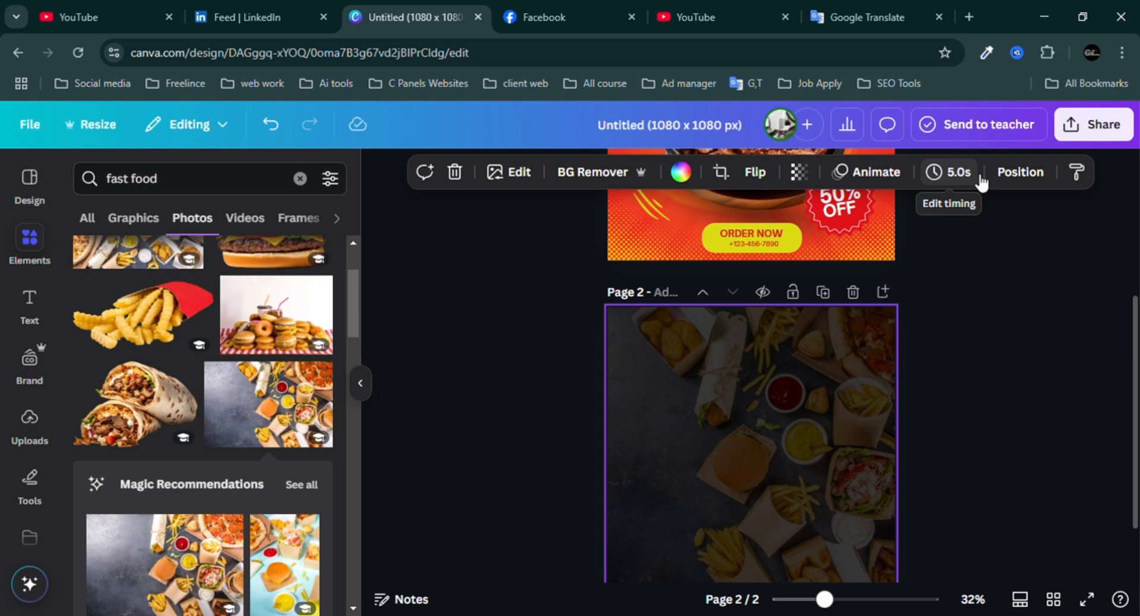
pyautogui.click(1026, 175)
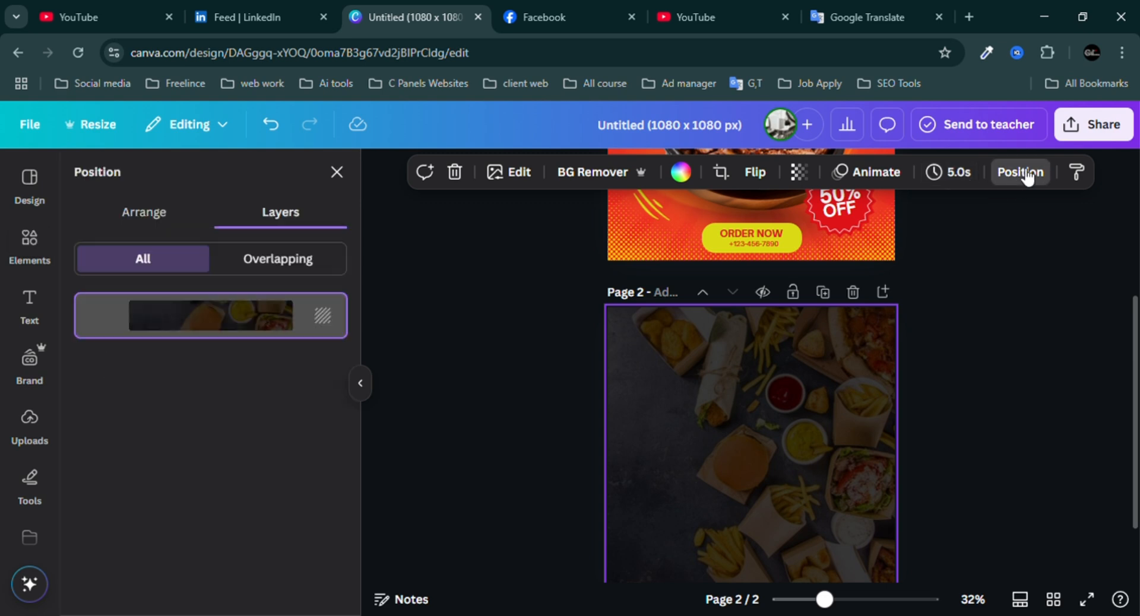
# Leave the layer list and look over page 1's post and its SPECIAL OFFER headline graphic.
pyautogui.click(1022, 284)
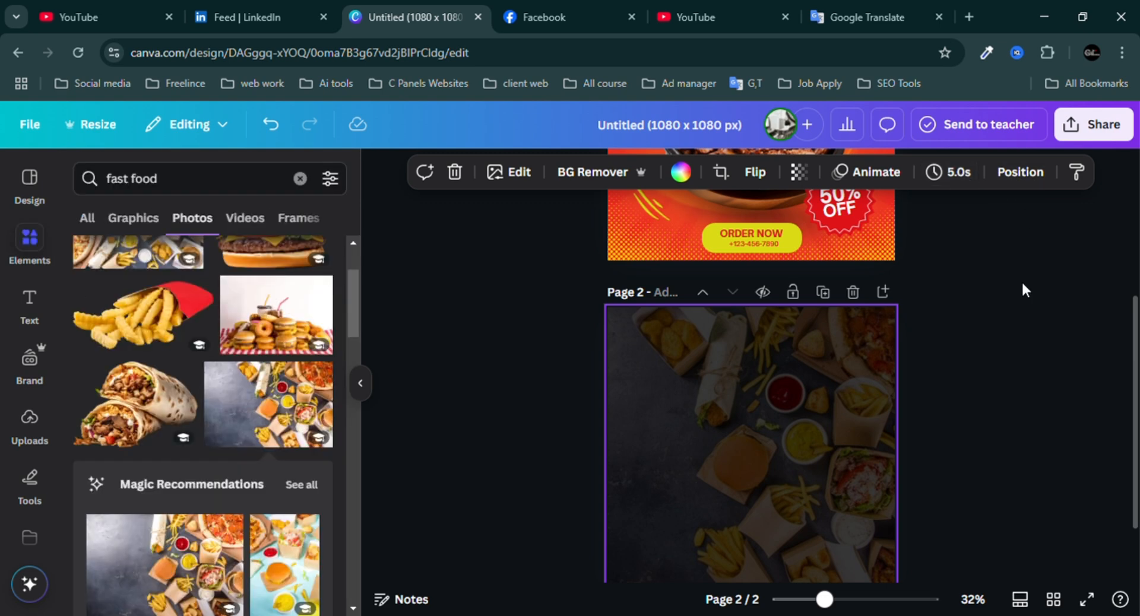
pyautogui.click(1022, 290)
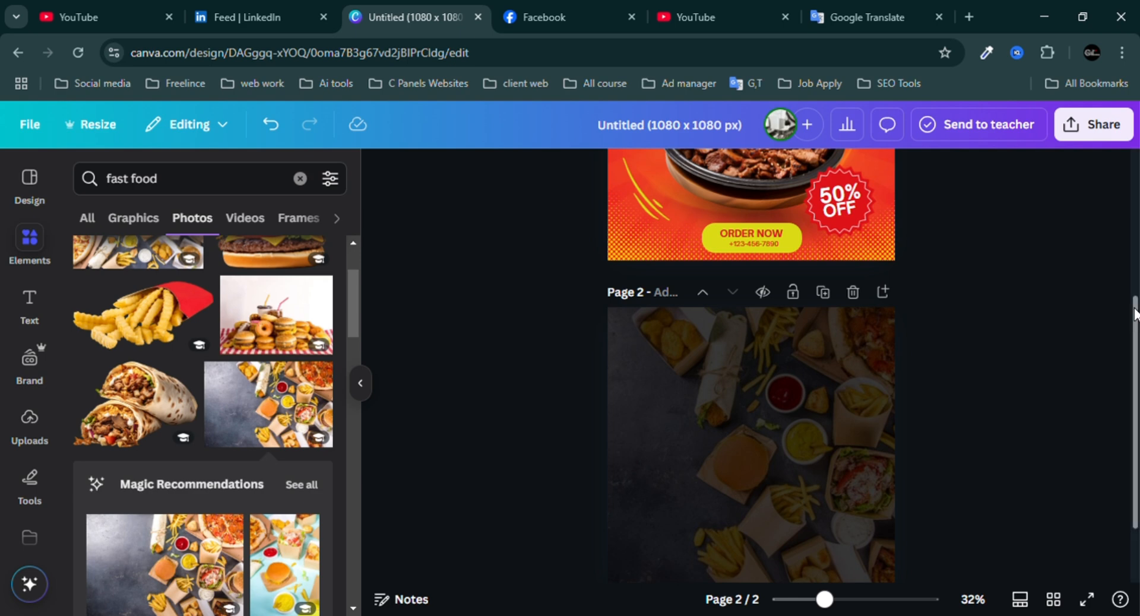
pyautogui.moveTo(1136, 316); pyautogui.dragTo(1137, 362)
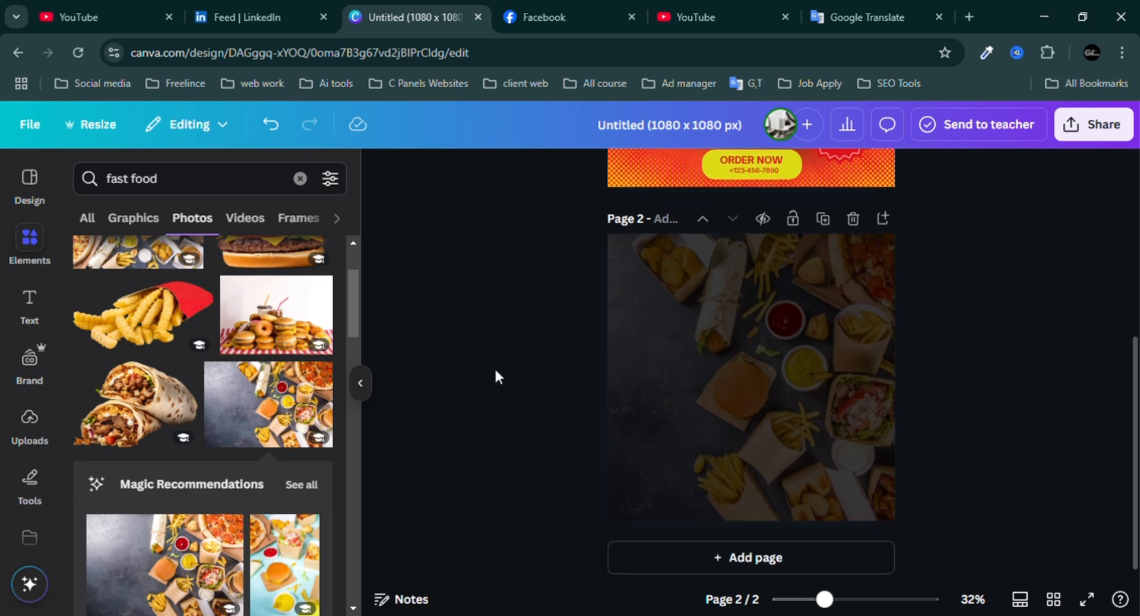
pyautogui.scroll(5, 1113, 451)
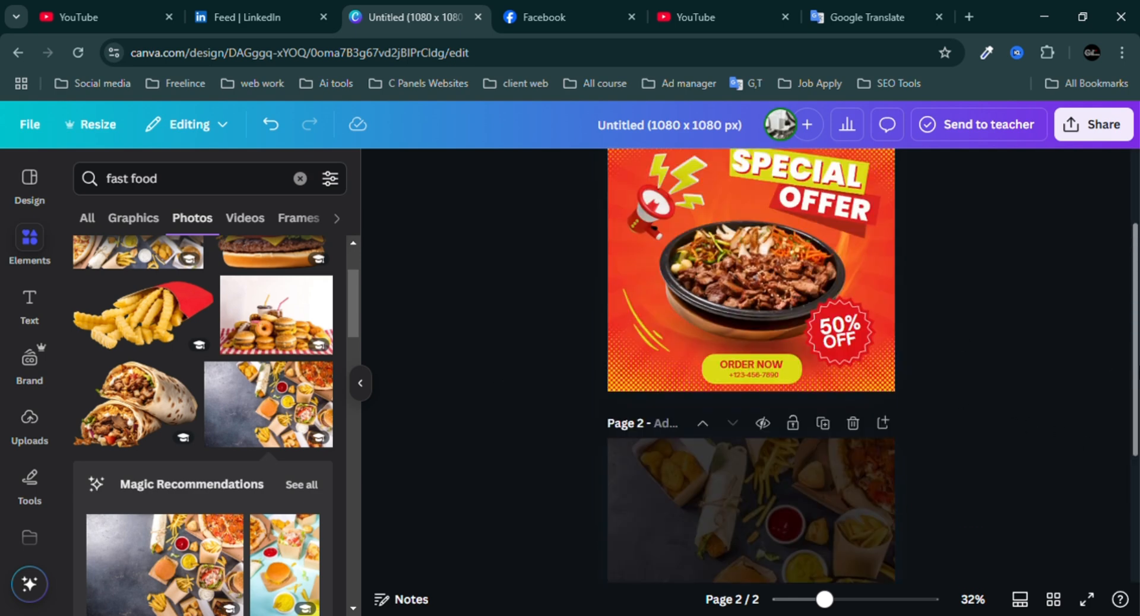
pyautogui.scroll(-1, 1094, 326)
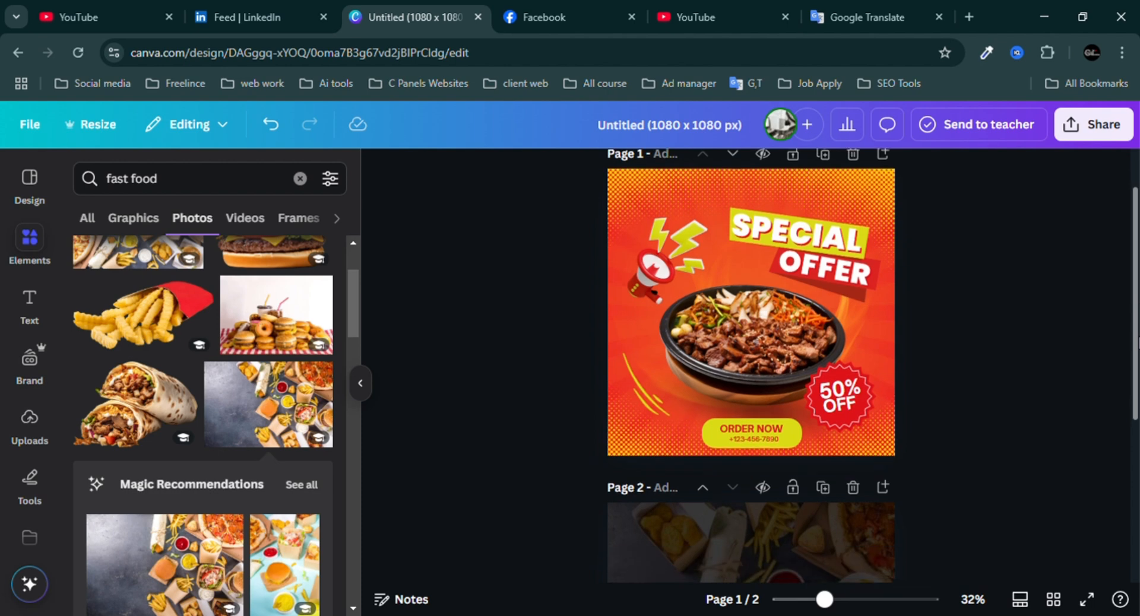
pyautogui.click(796, 238)
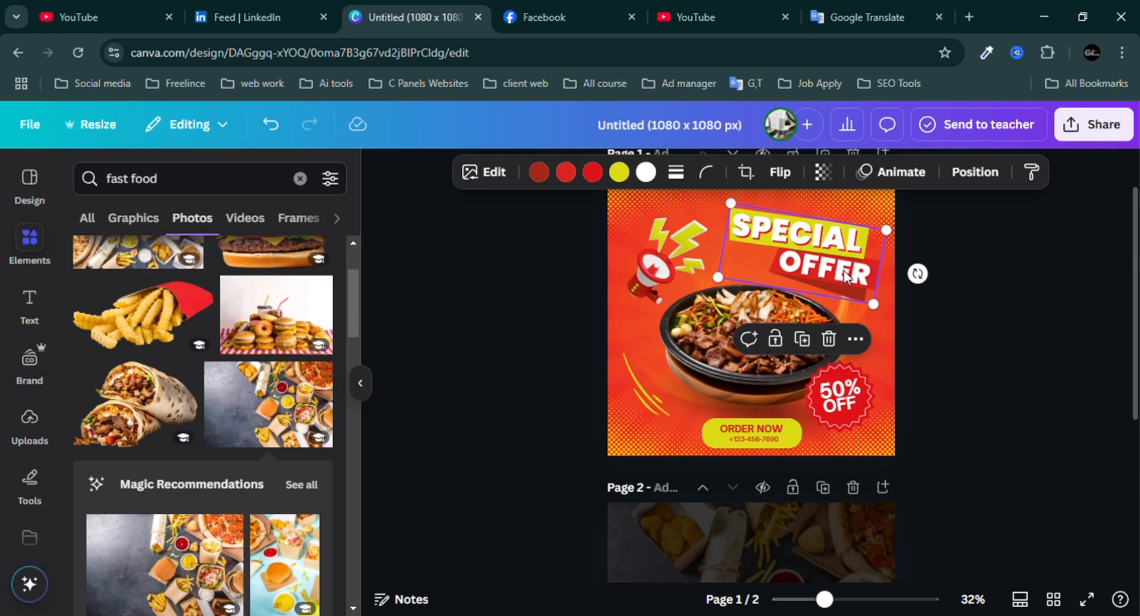
pyautogui.click(1035, 409)
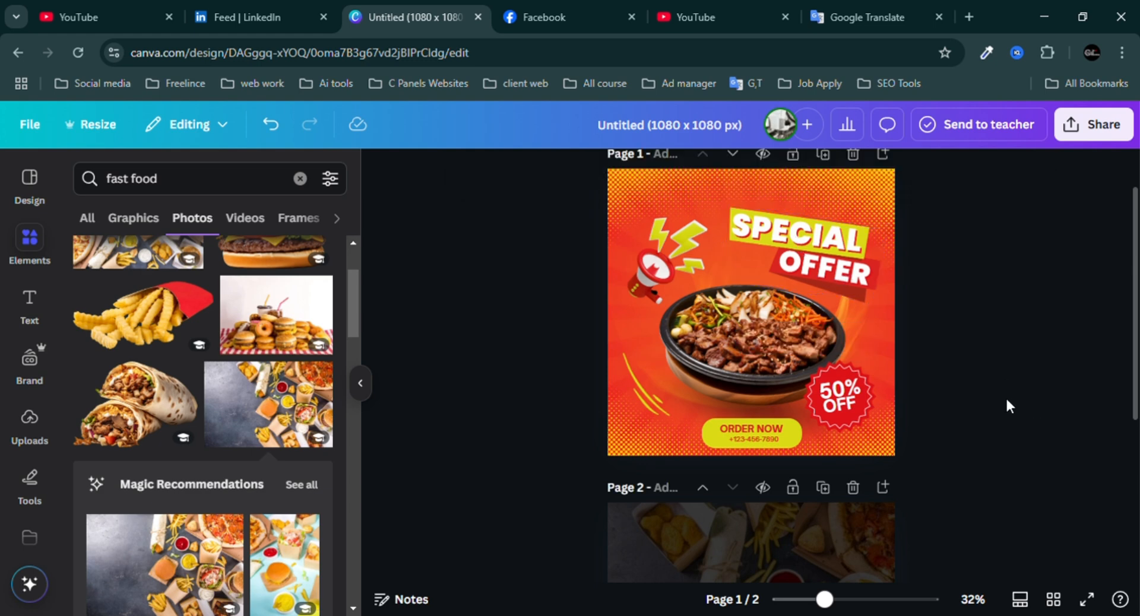
# Change the discount figure in page 1's round red badge to 60%.
pyautogui.click(851, 396)
pyautogui.doubleClick(852, 397)
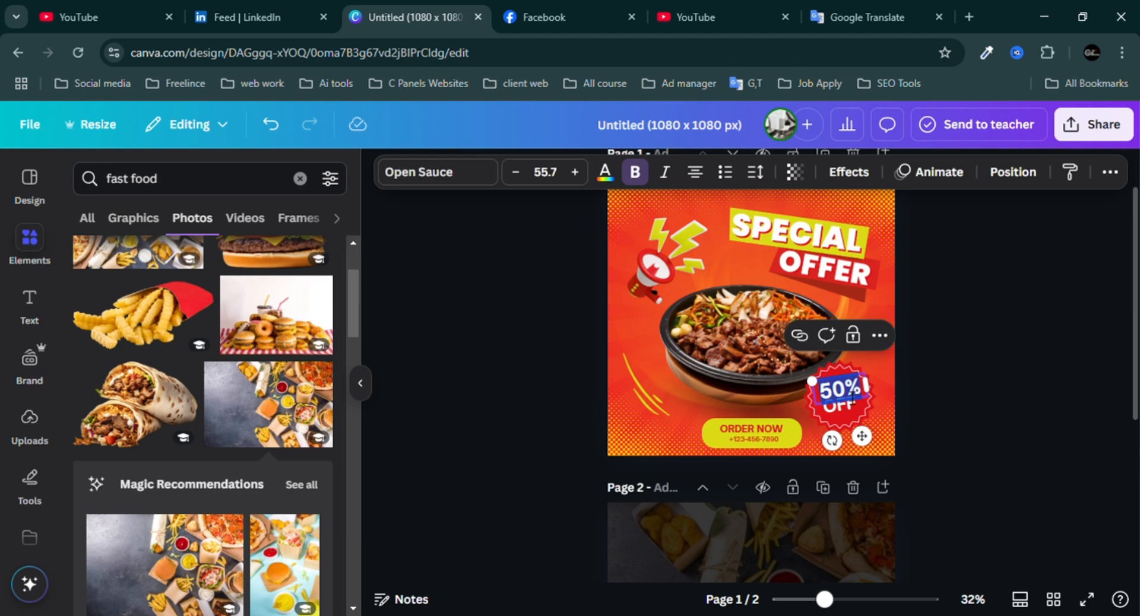
pyautogui.write('60')
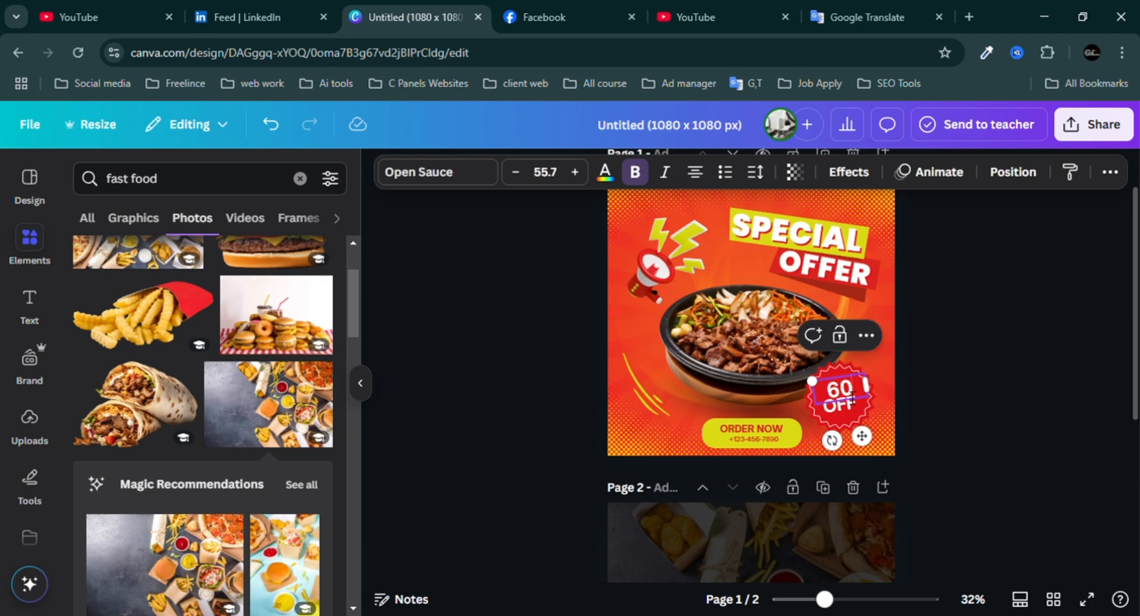
pyautogui.write('%')
pyautogui.click(929, 392)
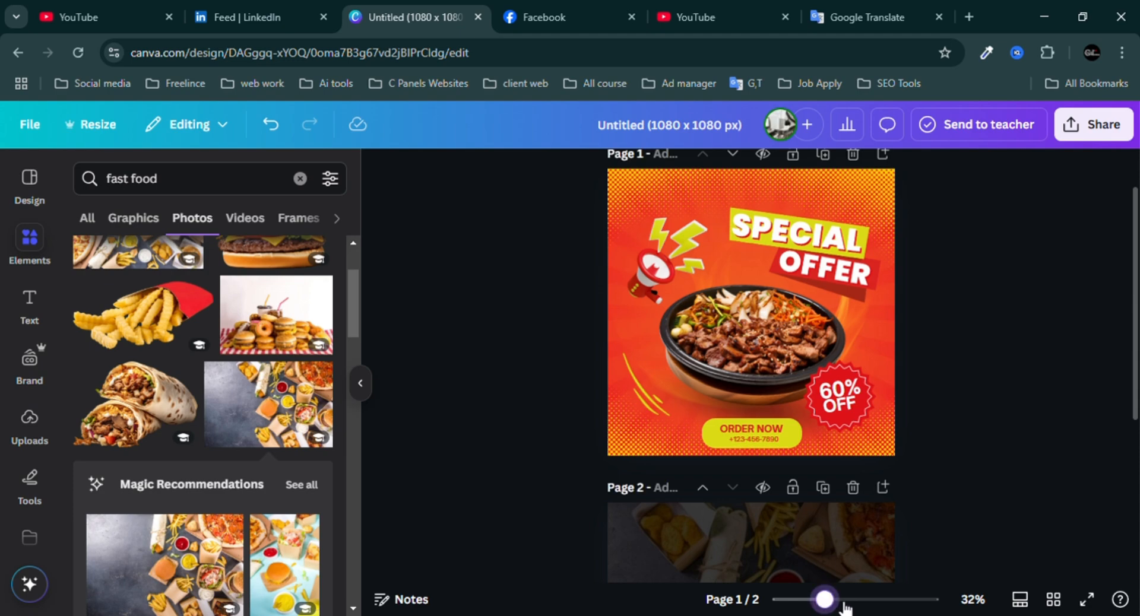
# Replace the placeholder phone number under ORDER NOW on page 1 with a new phone number.
pyautogui.moveTo(843, 602); pyautogui.dragTo(869, 599)
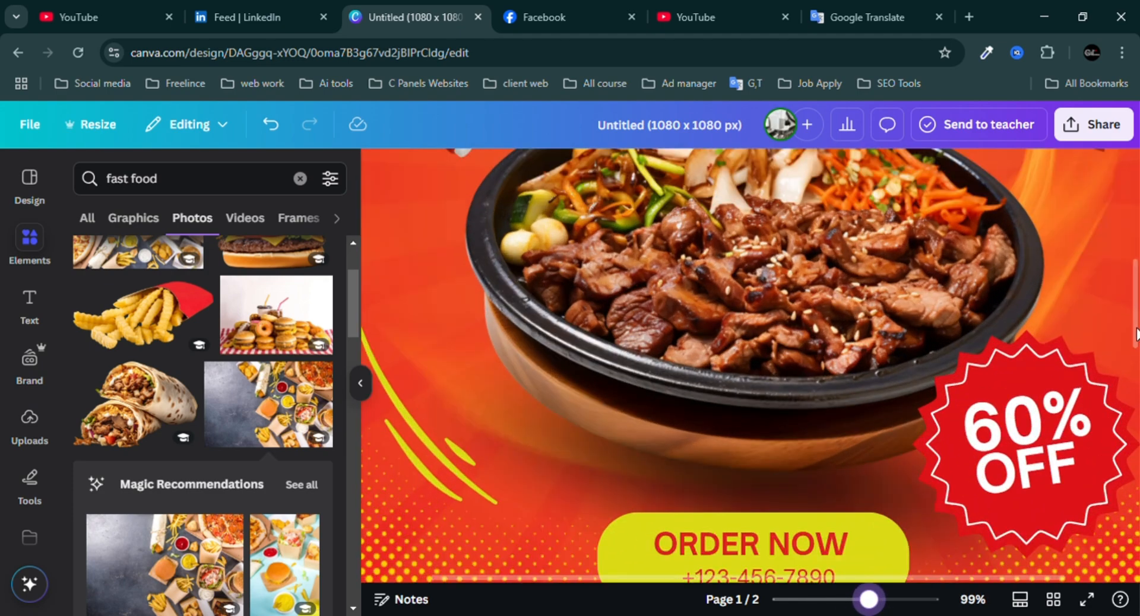
pyautogui.scroll(-3, 1122, 350)
pyautogui.click(764, 415)
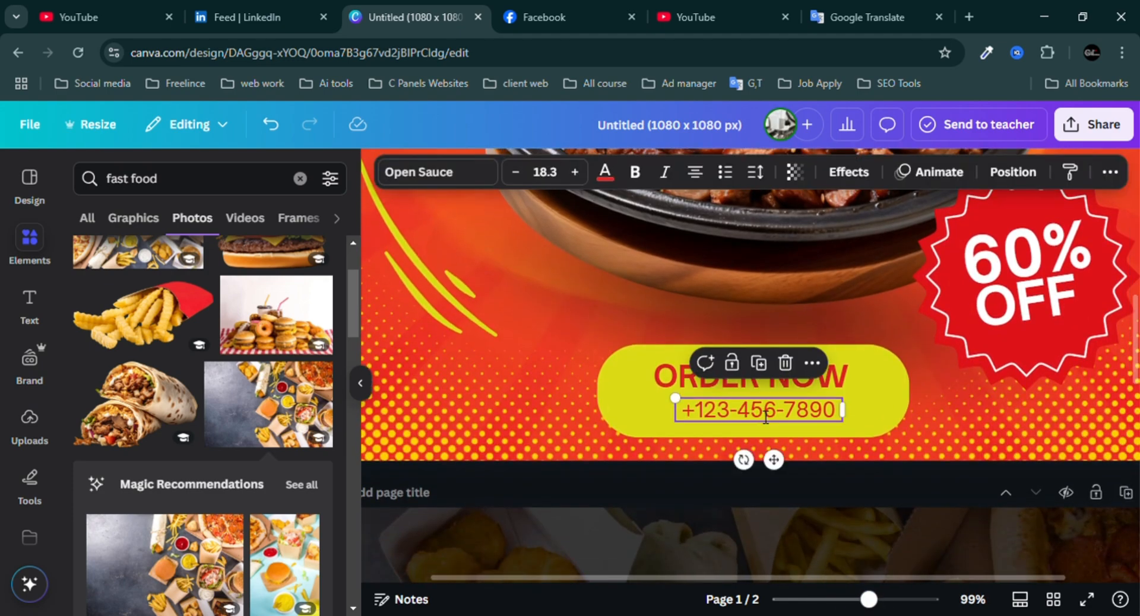
pyautogui.doubleClick(765, 416)
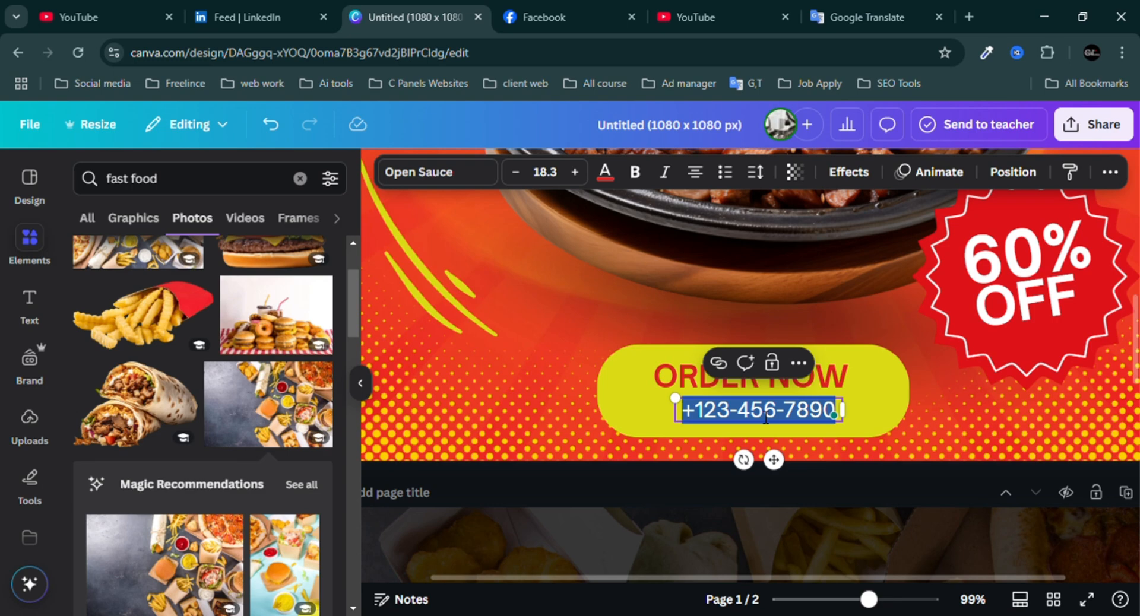
pyautogui.press('BackSpace')
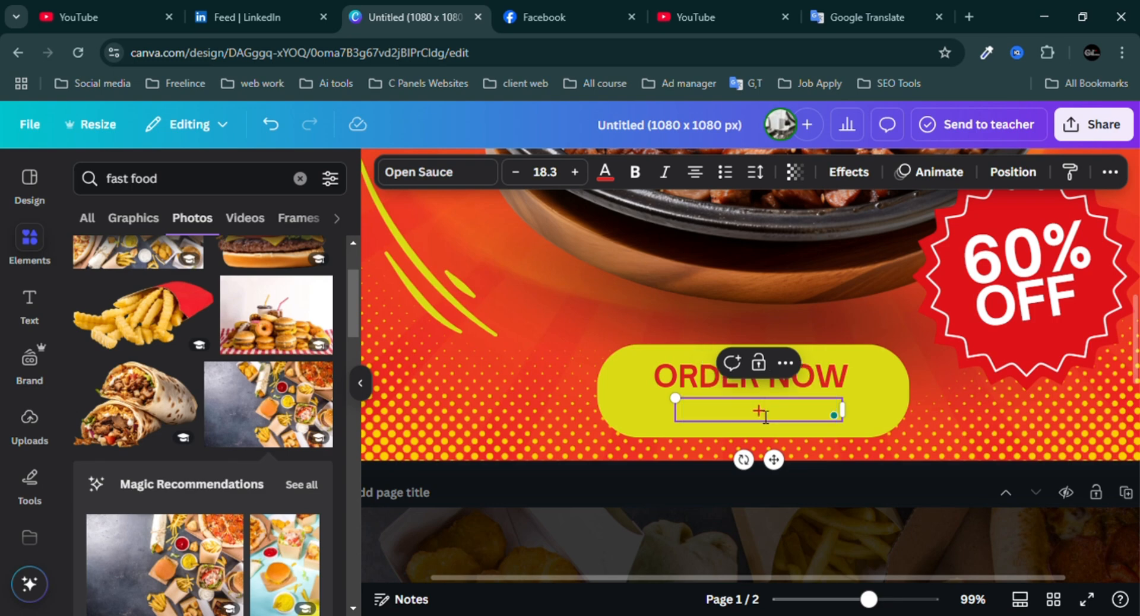
pyautogui.write('+92123')
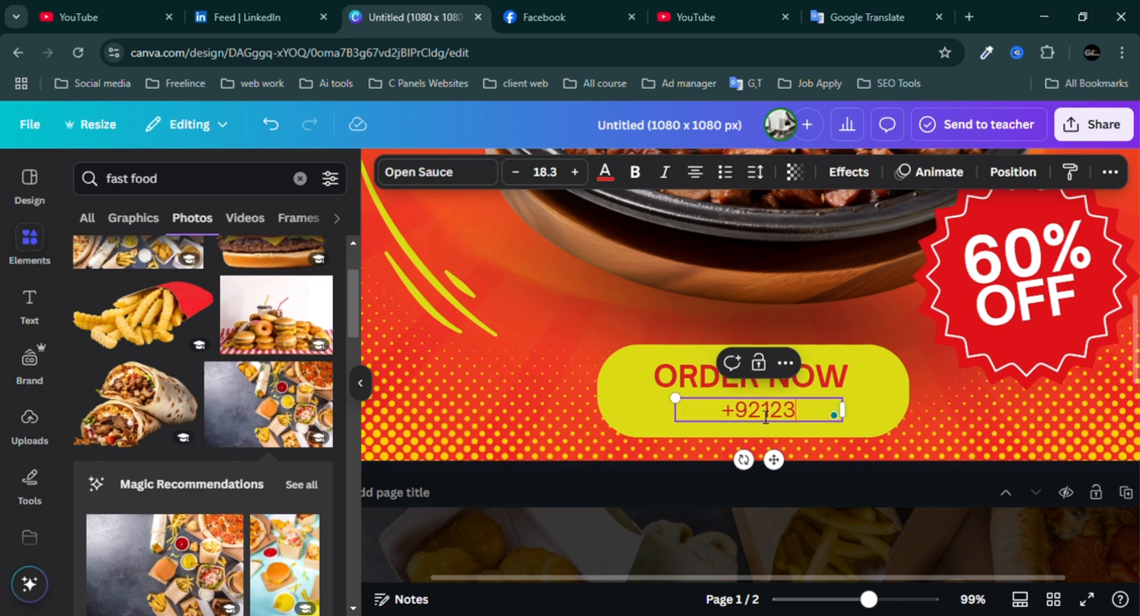
pyautogui.write(' 456 789')
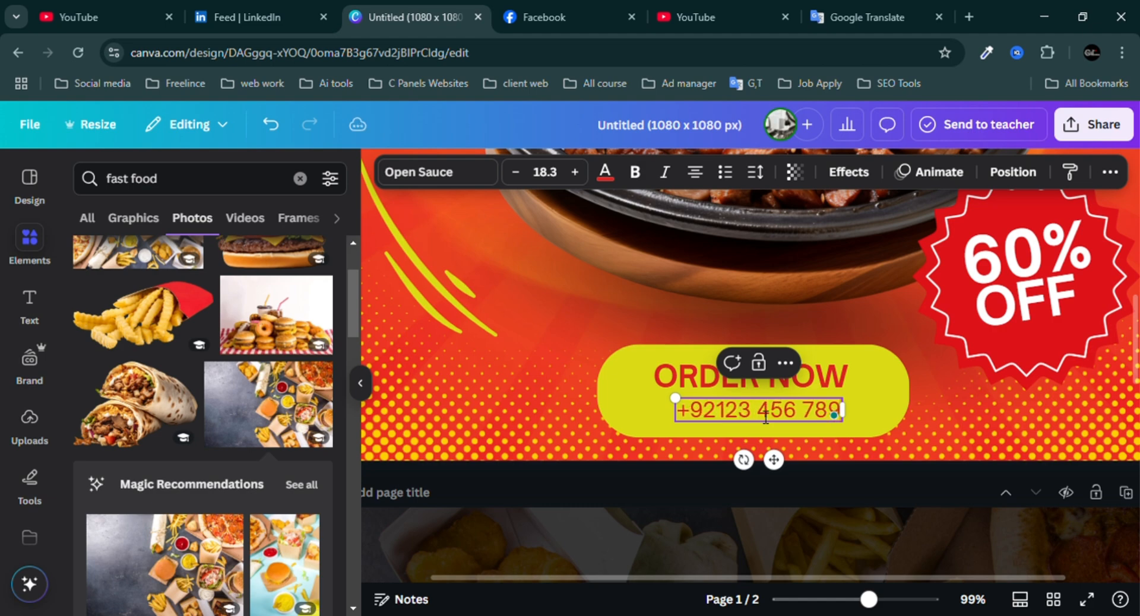
pyautogui.write('0')
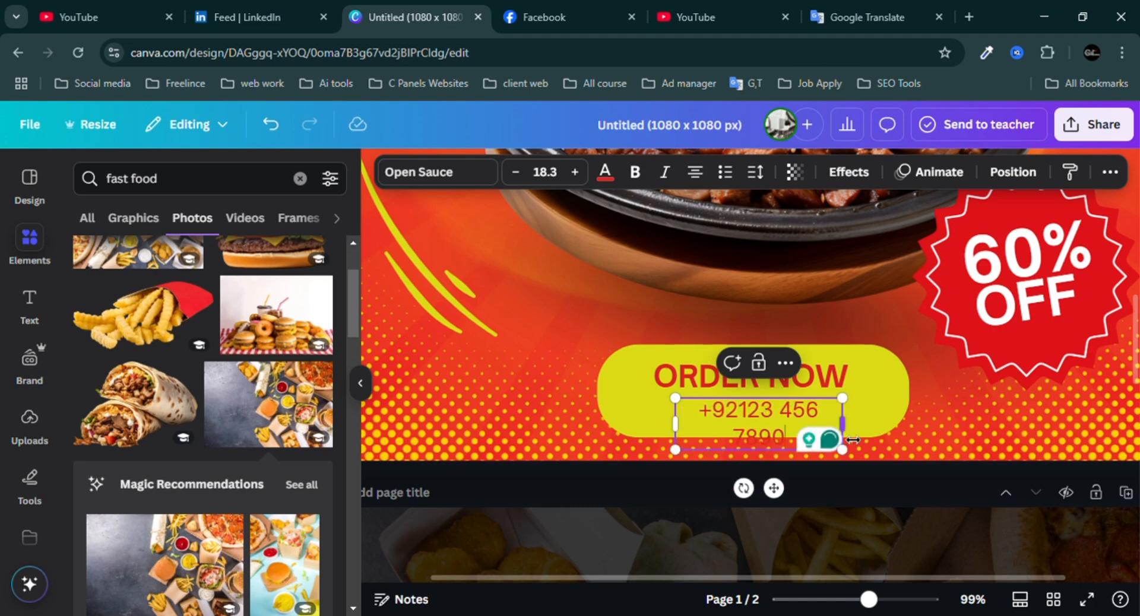
# Widen the phone number's text box under ORDER NOW so the number fits on one line.
pyautogui.moveTo(843, 424); pyautogui.dragTo(868, 417)
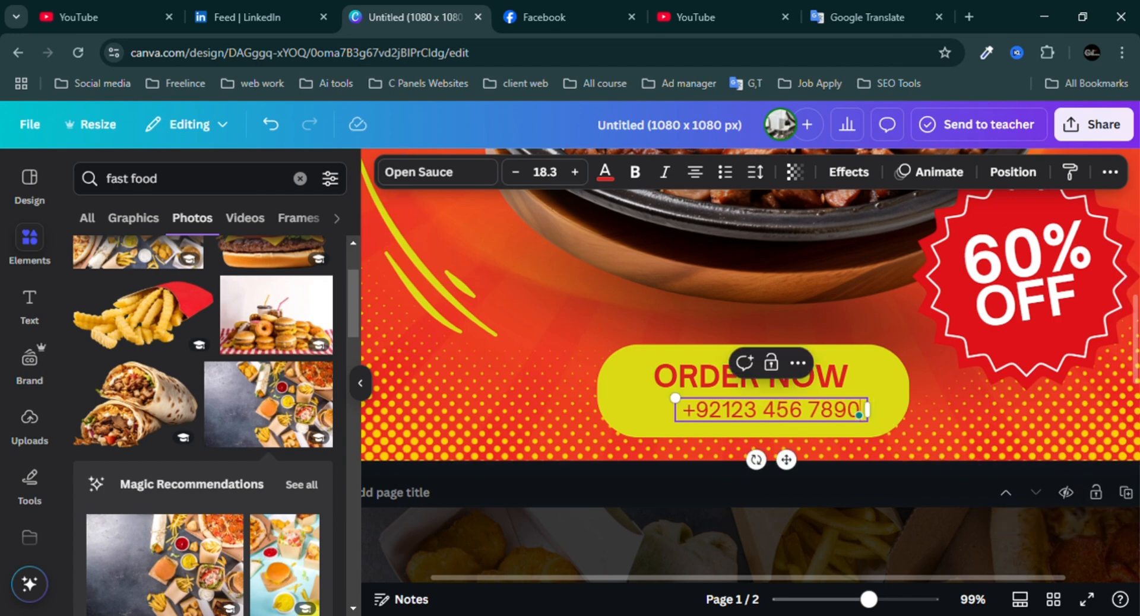
pyautogui.moveTo(868, 599); pyautogui.dragTo(843, 601)
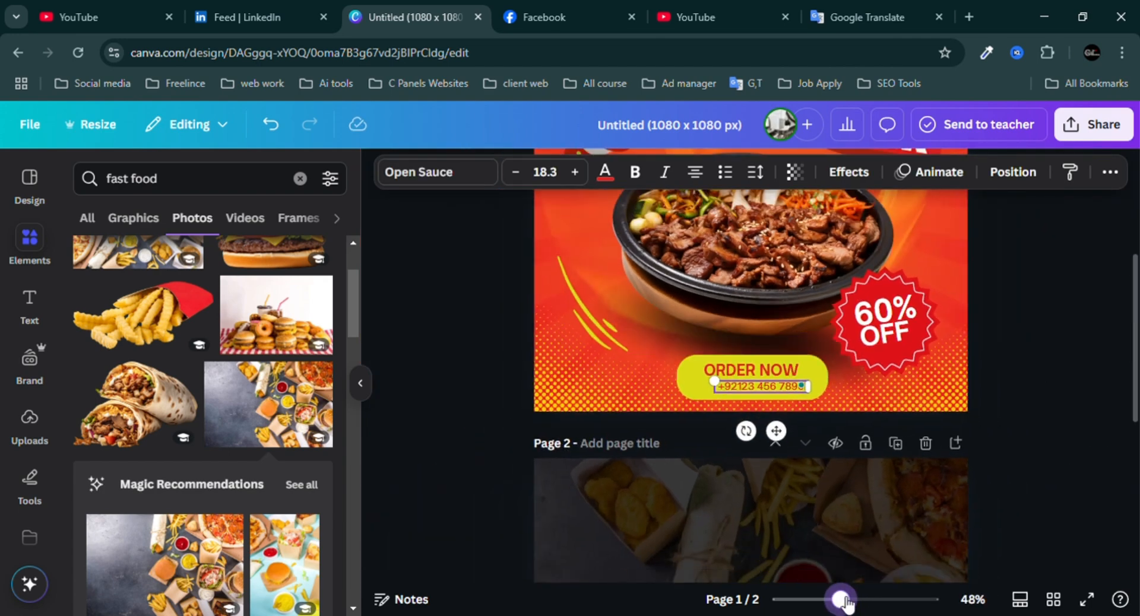
pyautogui.click(1058, 443)
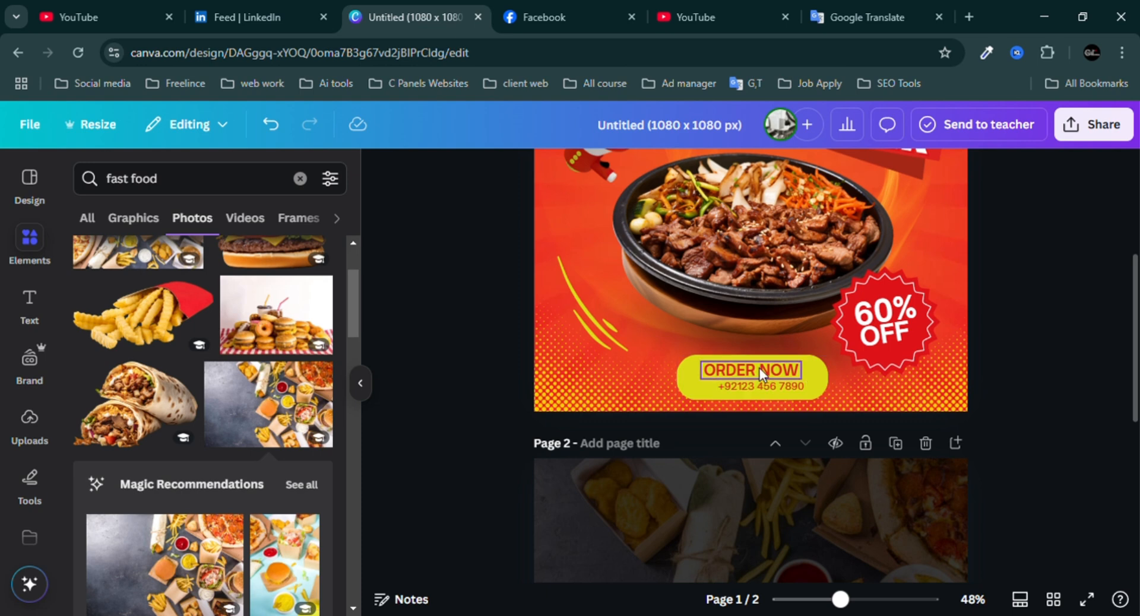
pyautogui.click(762, 370)
pyautogui.click(763, 371)
pyautogui.click(1093, 389)
# Delete the photo of the meat and vegetable bowl from the middle of page 1.
pyautogui.moveTo(1136, 347); pyautogui.dragTo(1138, 279)
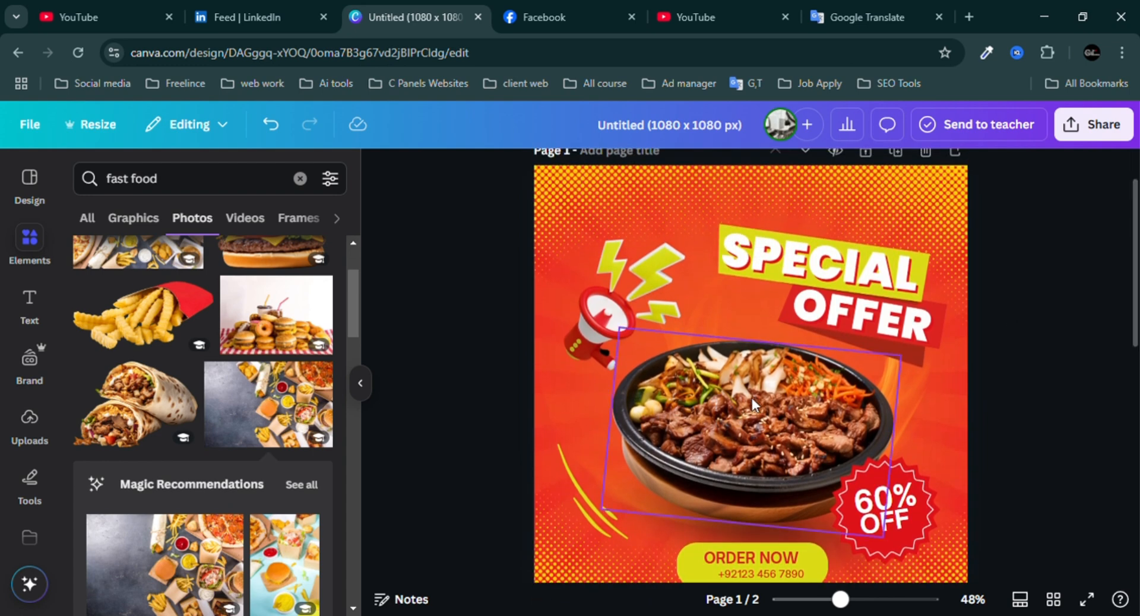
pyautogui.click(739, 441)
pyautogui.press('Delete')
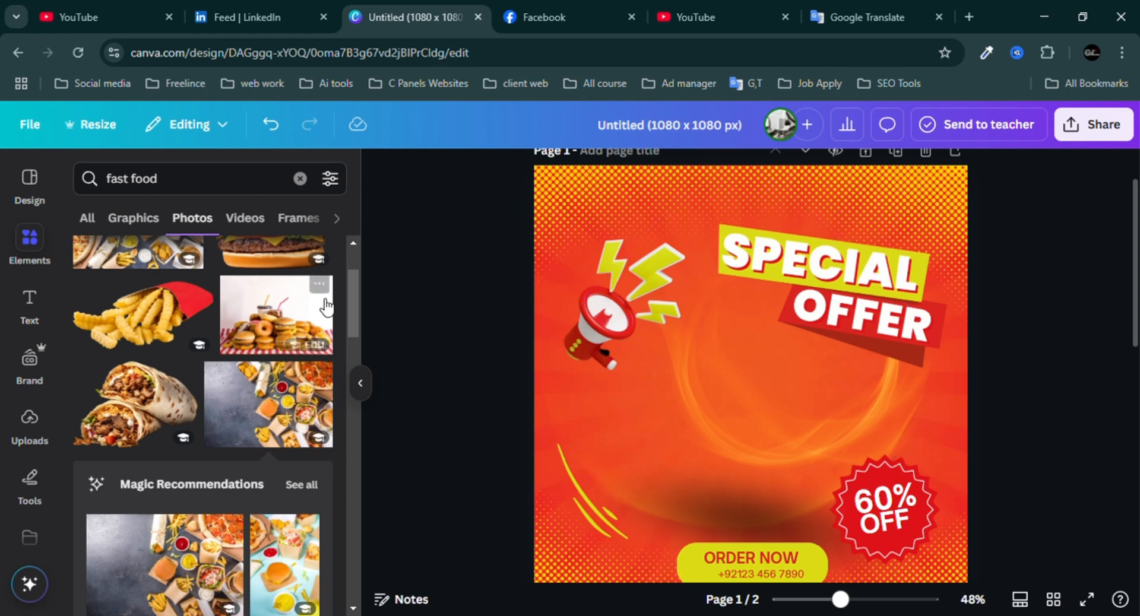
# Try the photo of a burger, fries and cola on a wooden board on page 1, with its background removed.
pyautogui.moveTo(358, 305); pyautogui.dragTo(346, 393)
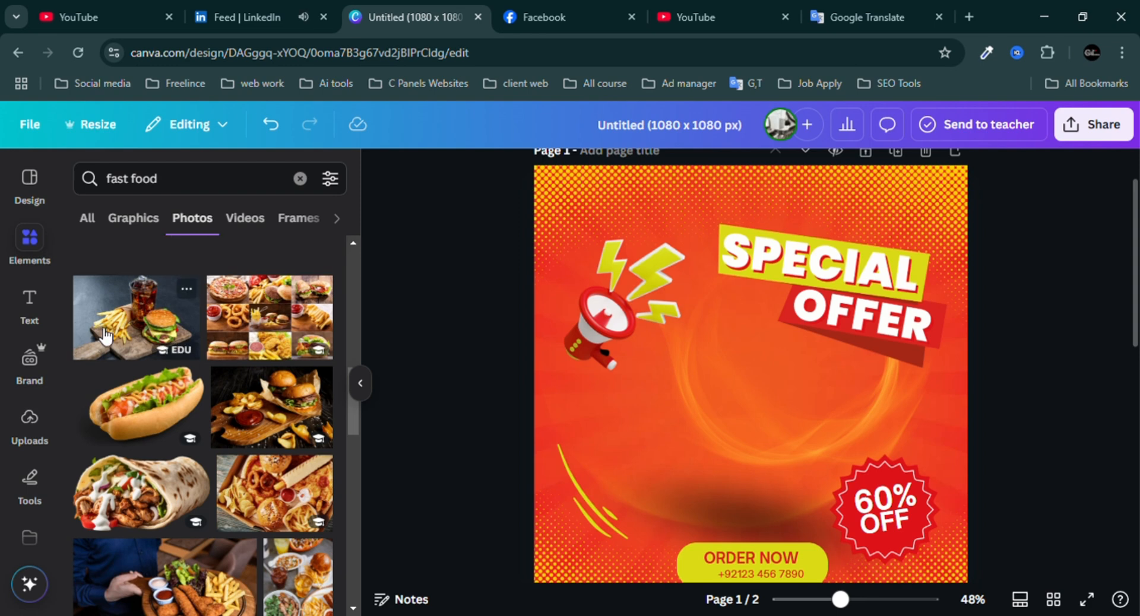
pyautogui.click(139, 321)
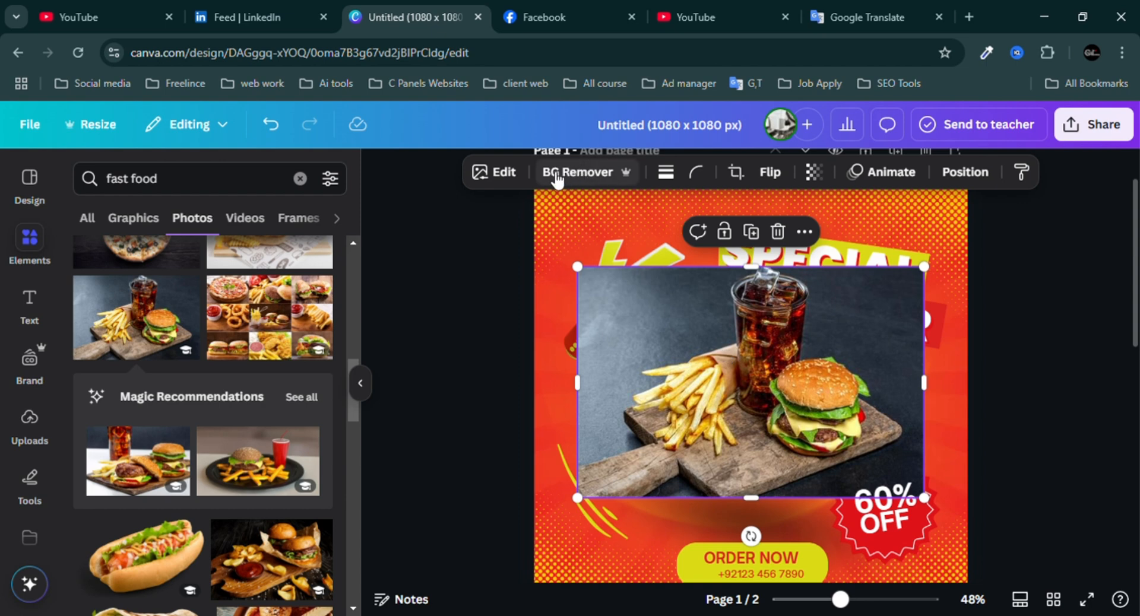
pyautogui.click(578, 178)
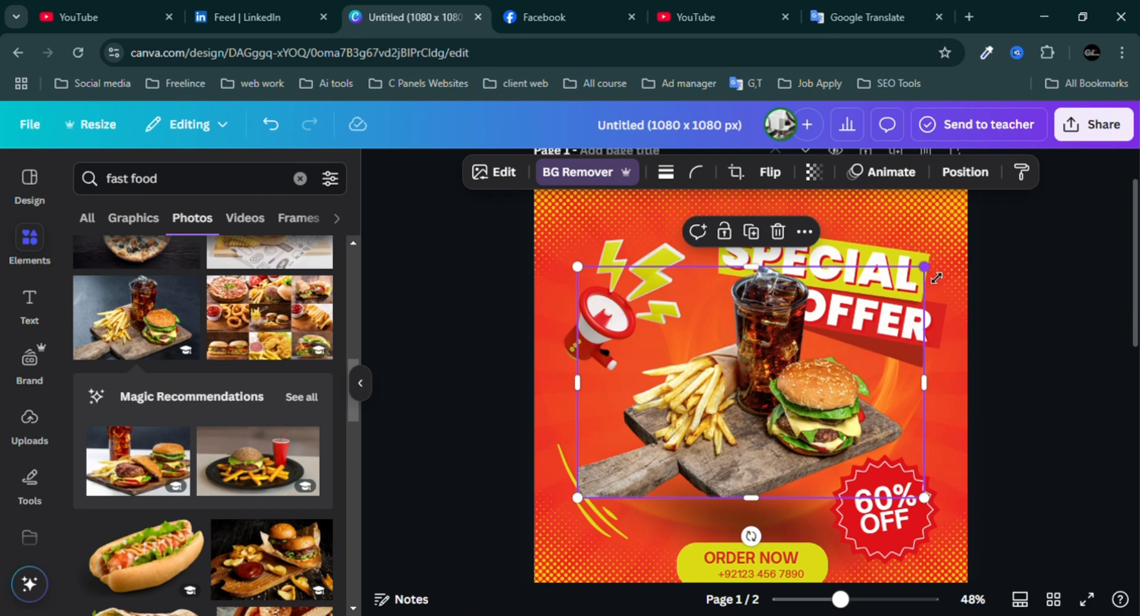
# Try resizing and centring the burger and cola cut-out below the headline, and delete it from the page.
pyautogui.moveTo(933, 276); pyautogui.dragTo(815, 373)
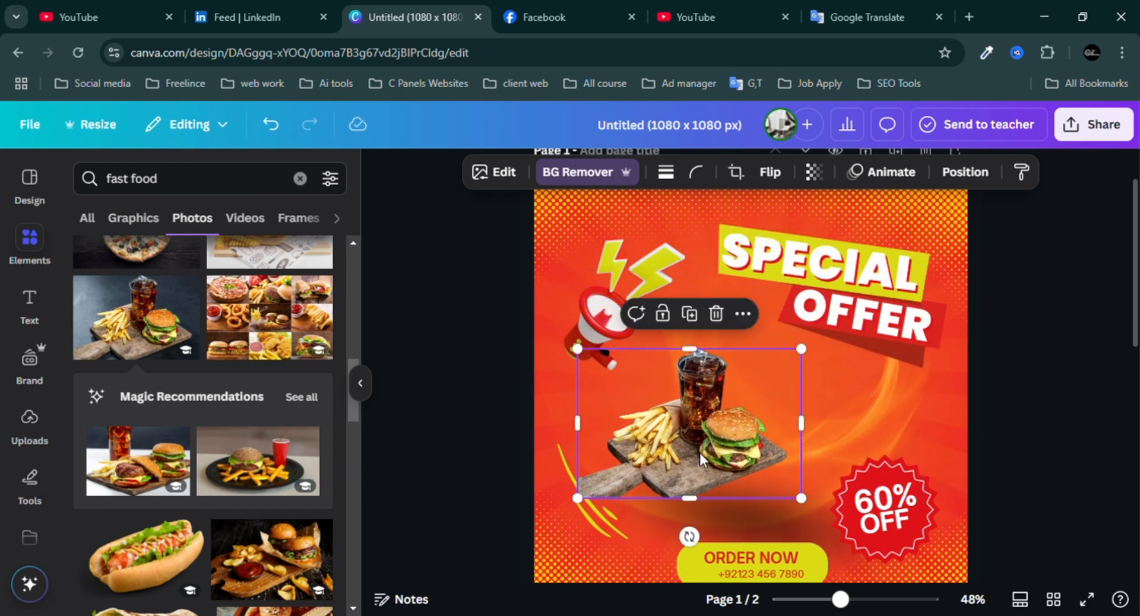
pyautogui.moveTo(700, 452); pyautogui.dragTo(750, 454)
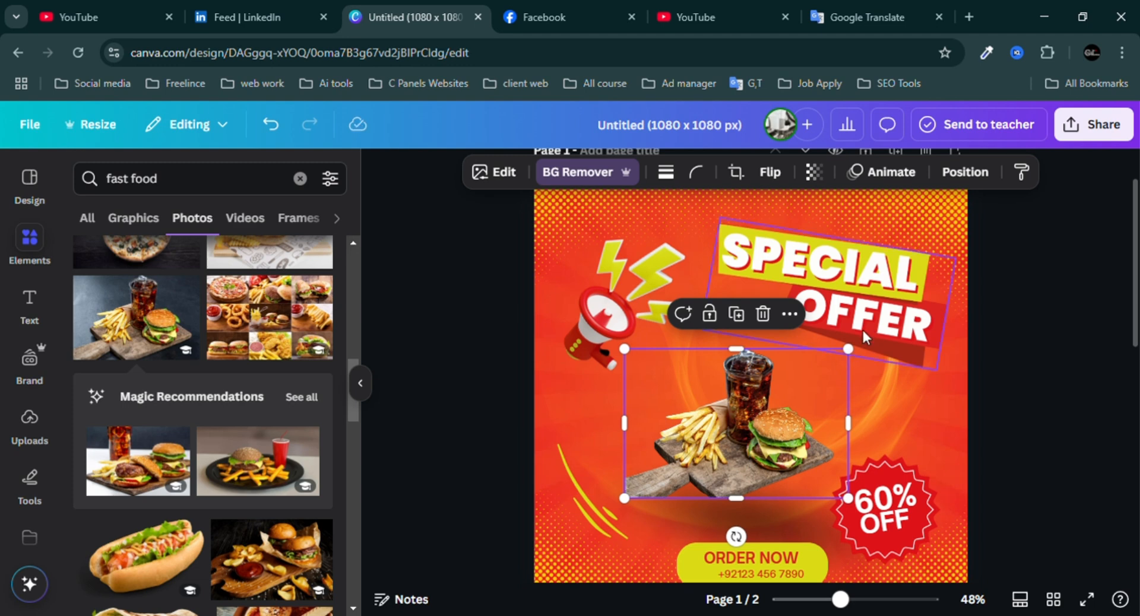
pyautogui.moveTo(860, 357); pyautogui.dragTo(909, 333)
pyautogui.moveTo(809, 403); pyautogui.dragTo(784, 409)
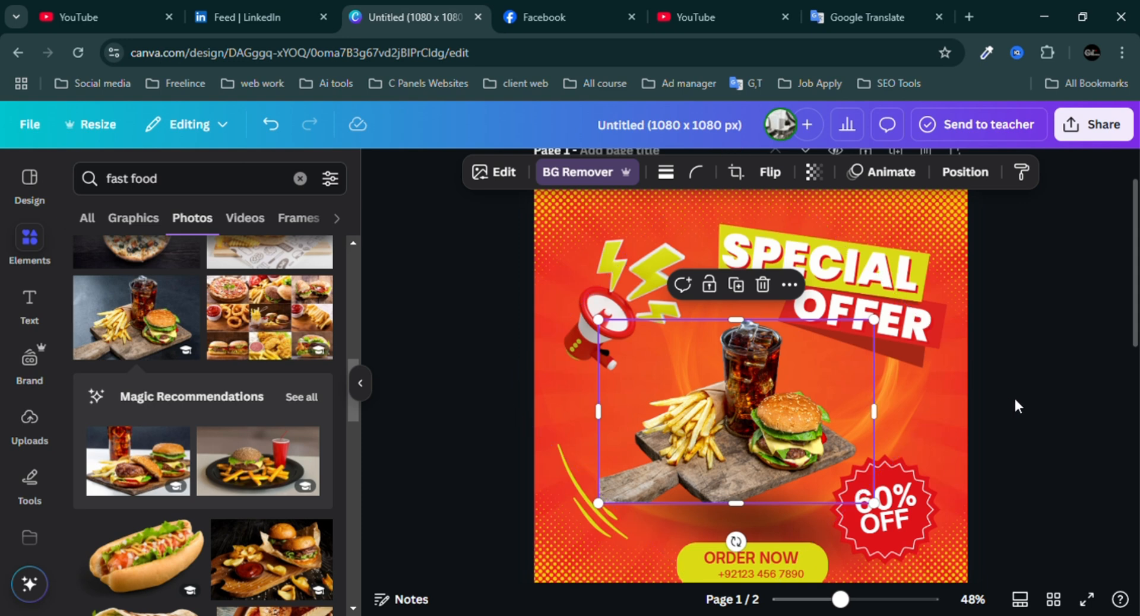
pyautogui.moveTo(612, 417)
pyautogui.mouseDown()
pyautogui.moveTo(652, 419)
pyautogui.moveTo(618, 422)
pyautogui.mouseUp()
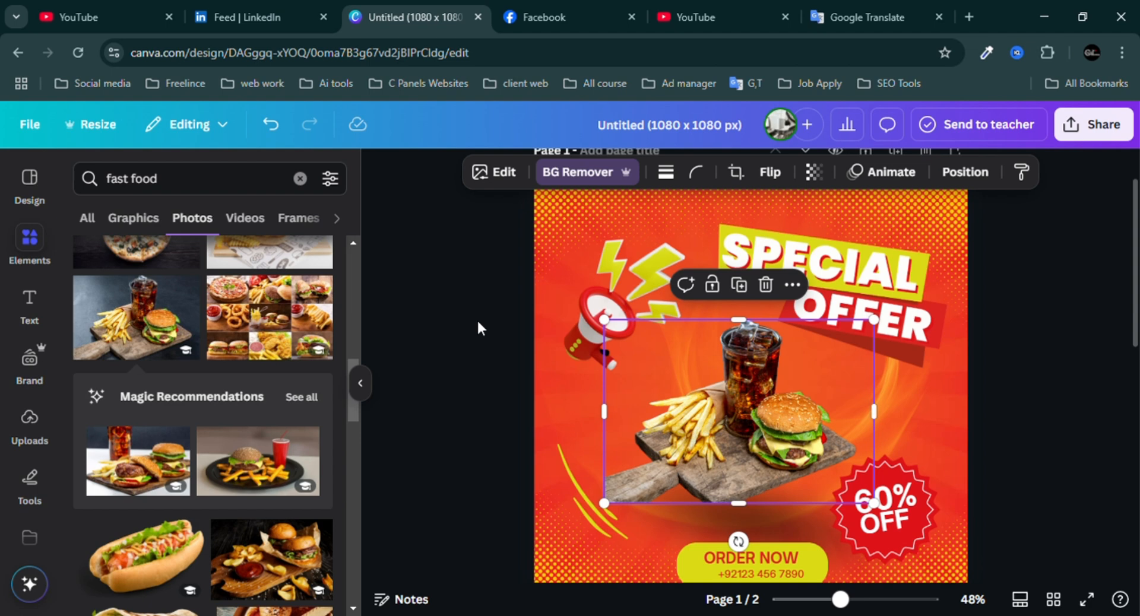
pyautogui.press('Delete')
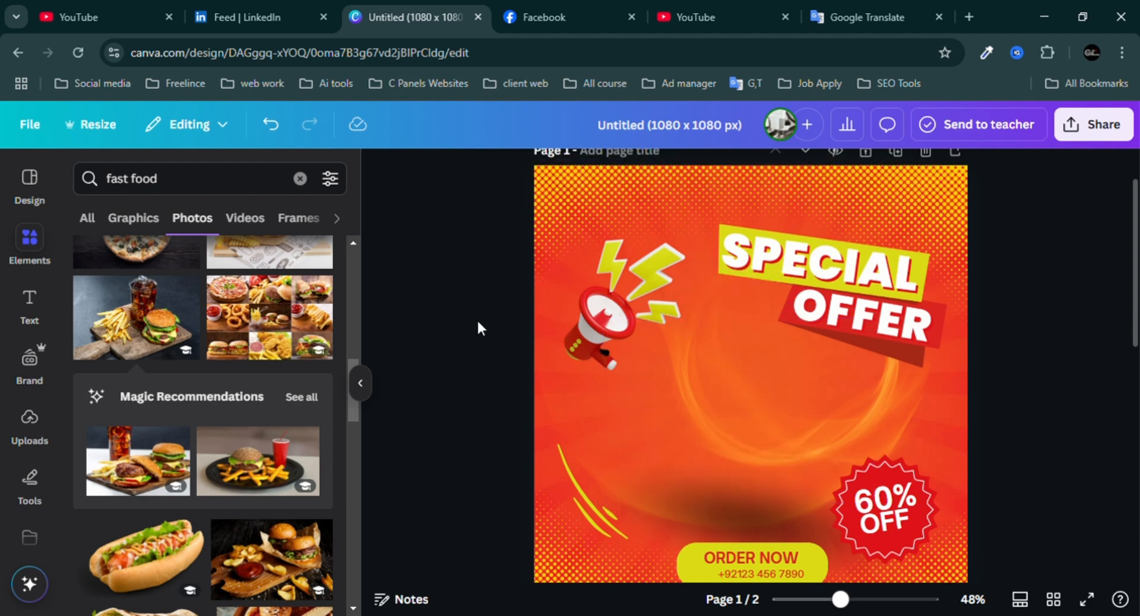
# Add the recommended photo of a burger and fries on a black plate with a red cup, and remove its background.
pyautogui.click(240, 478)
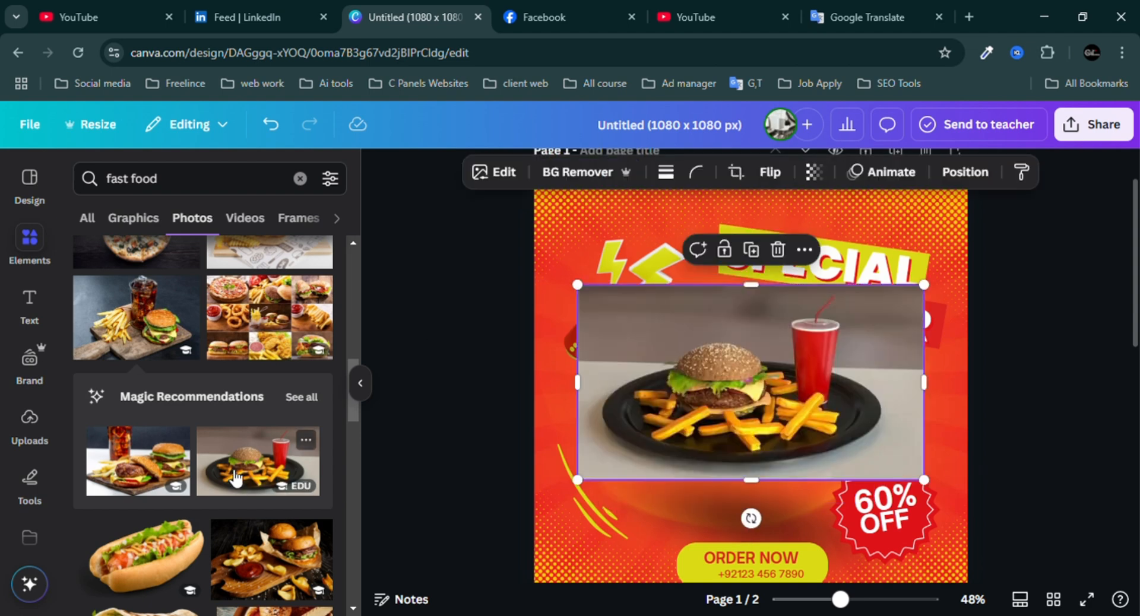
pyautogui.click(576, 173)
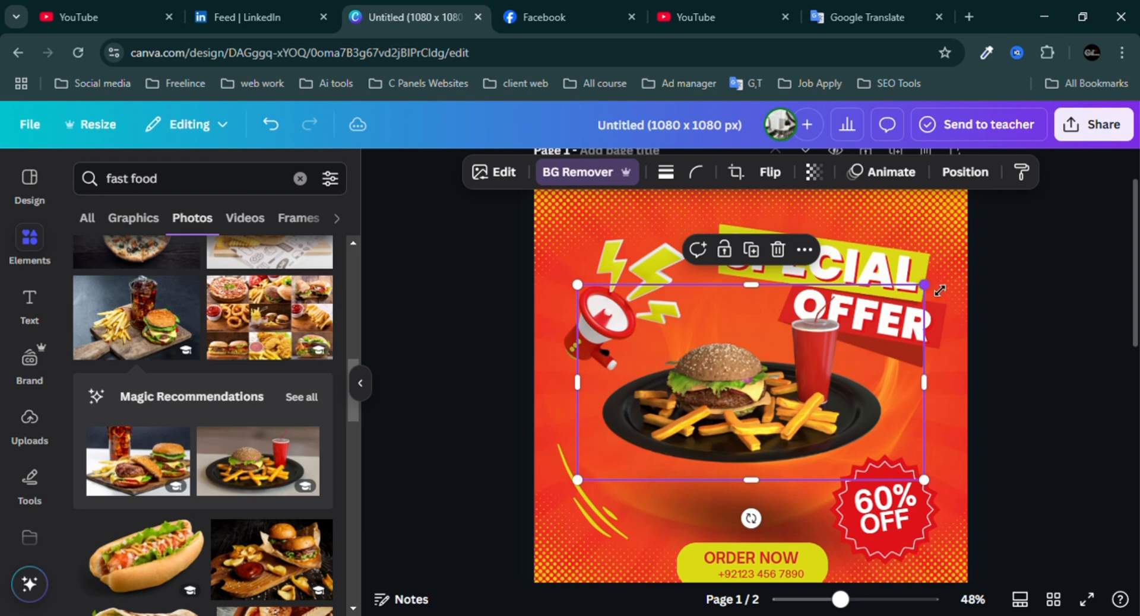
# Resize the burger plate cut-out and place it between the SPECIAL OFFER headline and the ORDER NOW label.
pyautogui.moveTo(939, 291); pyautogui.dragTo(828, 356)
pyautogui.moveTo(748, 433); pyautogui.dragTo(794, 478)
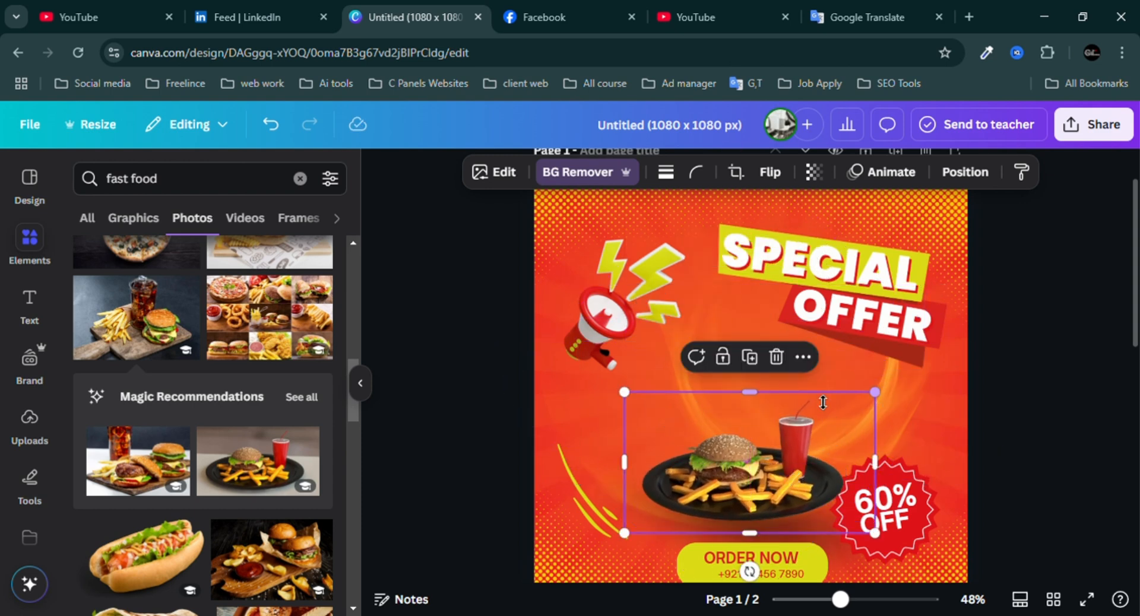
pyautogui.moveTo(753, 392); pyautogui.dragTo(755, 333)
pyautogui.moveTo(875, 437); pyautogui.dragTo(916, 438)
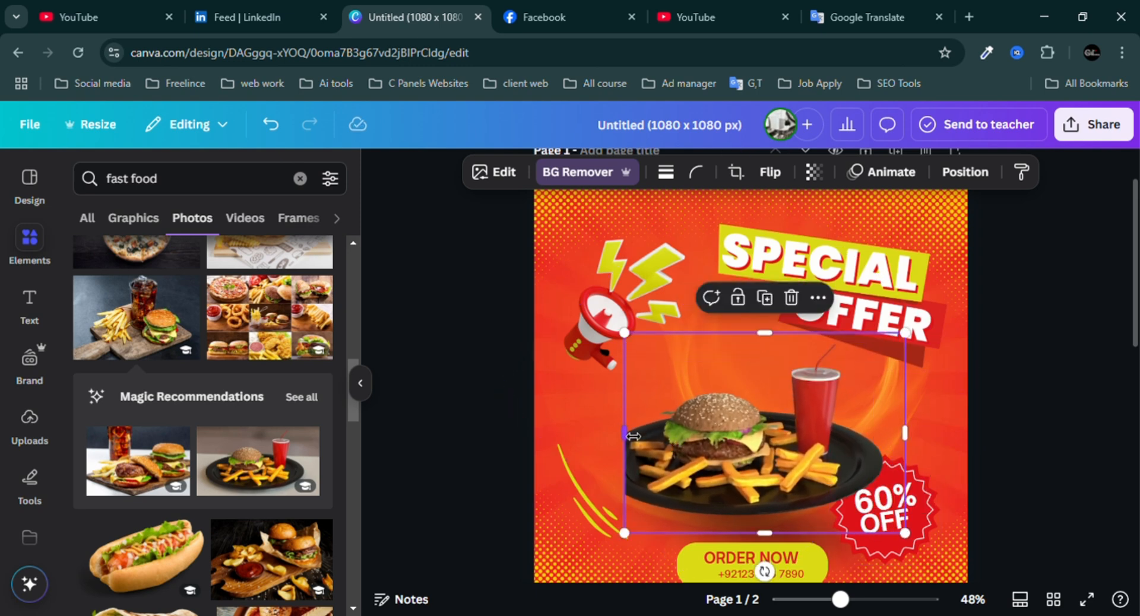
pyautogui.moveTo(604, 446); pyautogui.dragTo(565, 445)
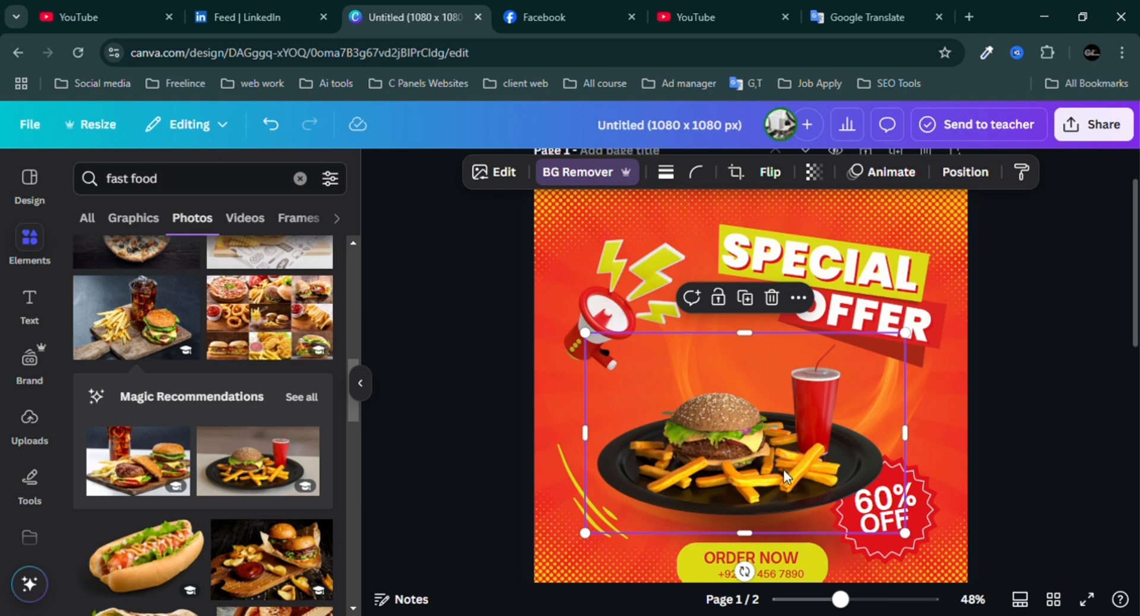
# Nudge the burger plate cut-out up towards the headline, and enlarge and reposition the slanted shadow graphic beneath it.
pyautogui.moveTo(782, 469); pyautogui.dragTo(798, 458)
pyautogui.click(1101, 487)
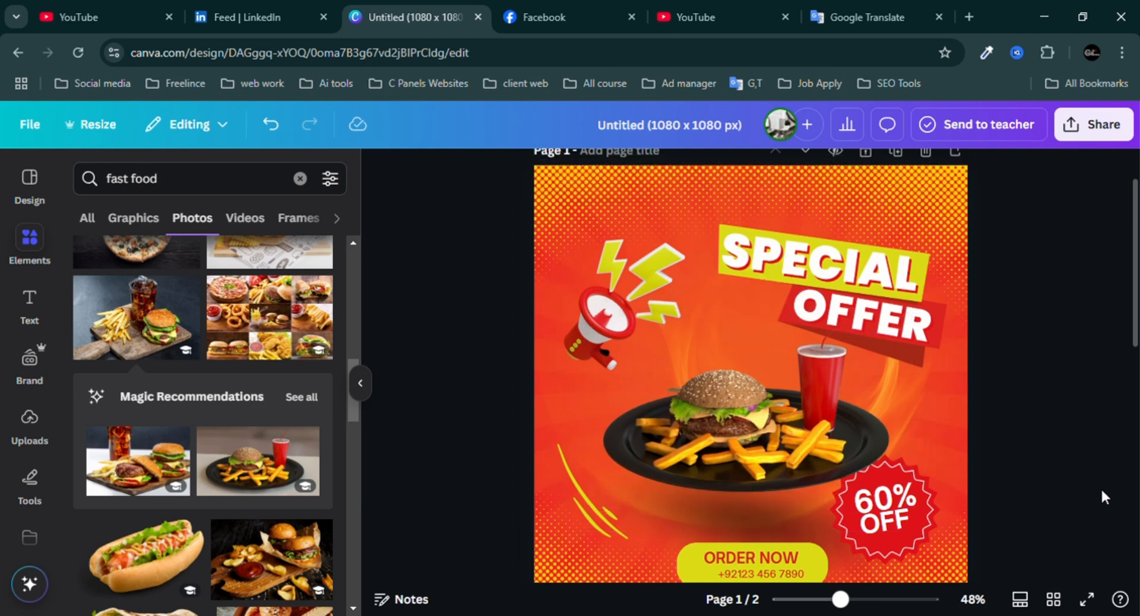
pyautogui.click(746, 518)
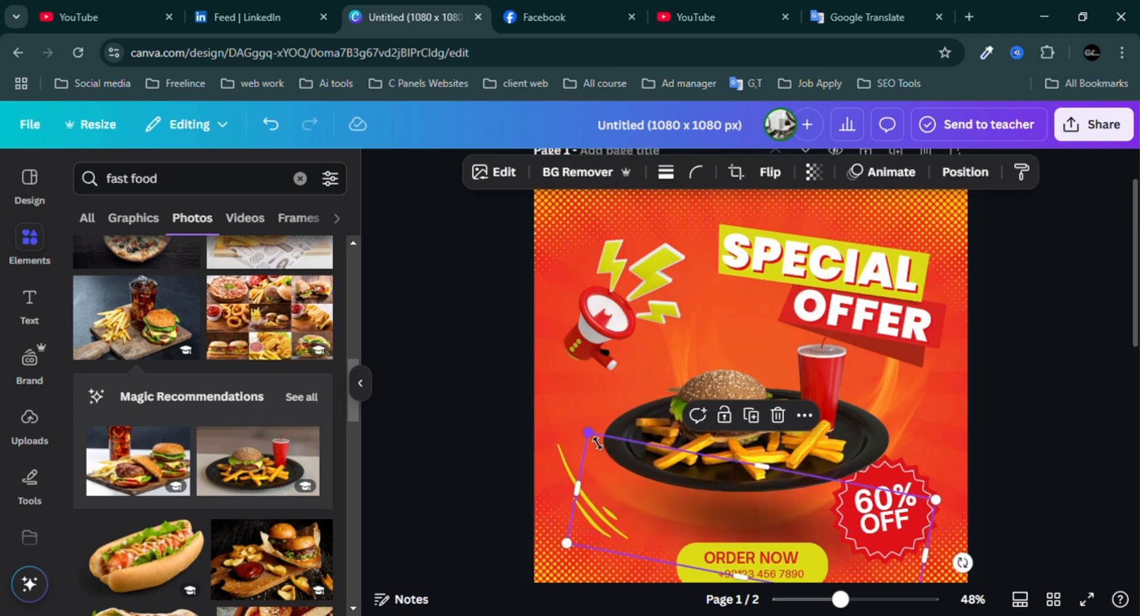
pyautogui.moveTo(588, 434); pyautogui.dragTo(524, 398)
pyautogui.moveTo(754, 537)
pyautogui.mouseDown()
pyautogui.moveTo(774, 532)
pyautogui.moveTo(757, 519)
pyautogui.mouseUp()
pyautogui.click(1113, 454)
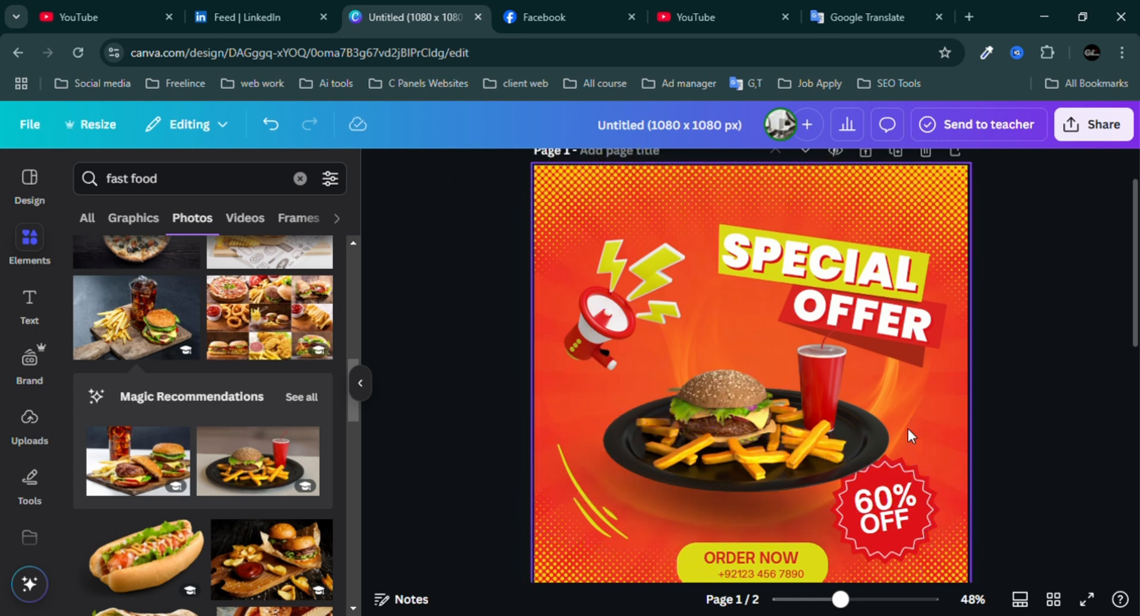
# Fine-tune the burger plate cut-out's position so it sits slightly lower, just above its shadow.
pyautogui.click(758, 480)
pyautogui.moveTo(758, 518); pyautogui.dragTo(758, 505)
pyautogui.moveTo(761, 408)
pyautogui.mouseDown()
pyautogui.moveTo(760, 433)
pyautogui.moveTo(753, 415)
pyautogui.mouseUp()
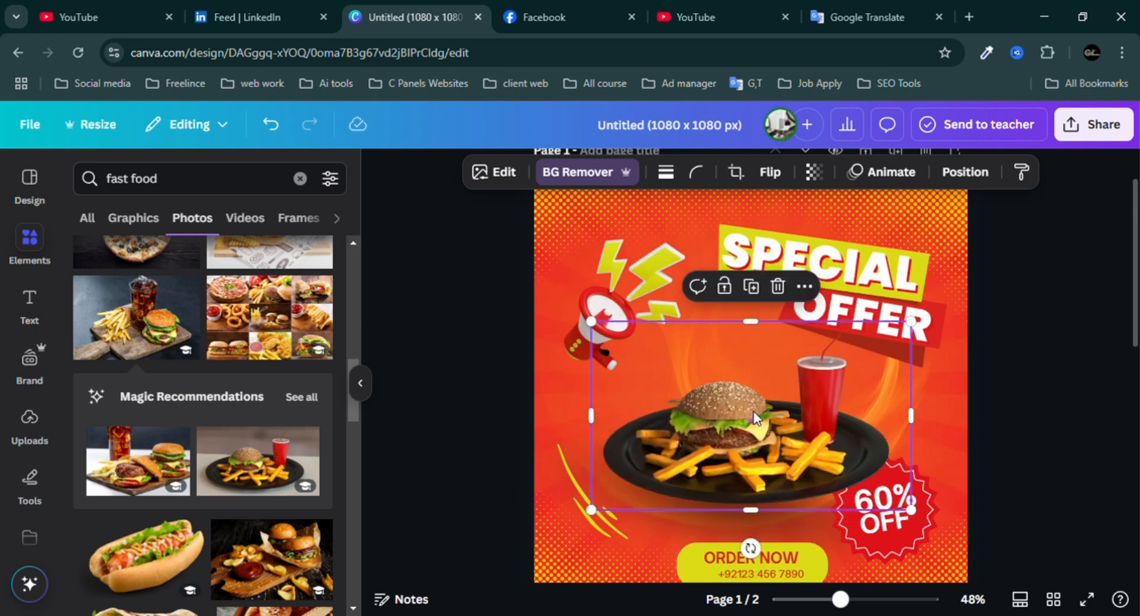
pyautogui.click(1010, 408)
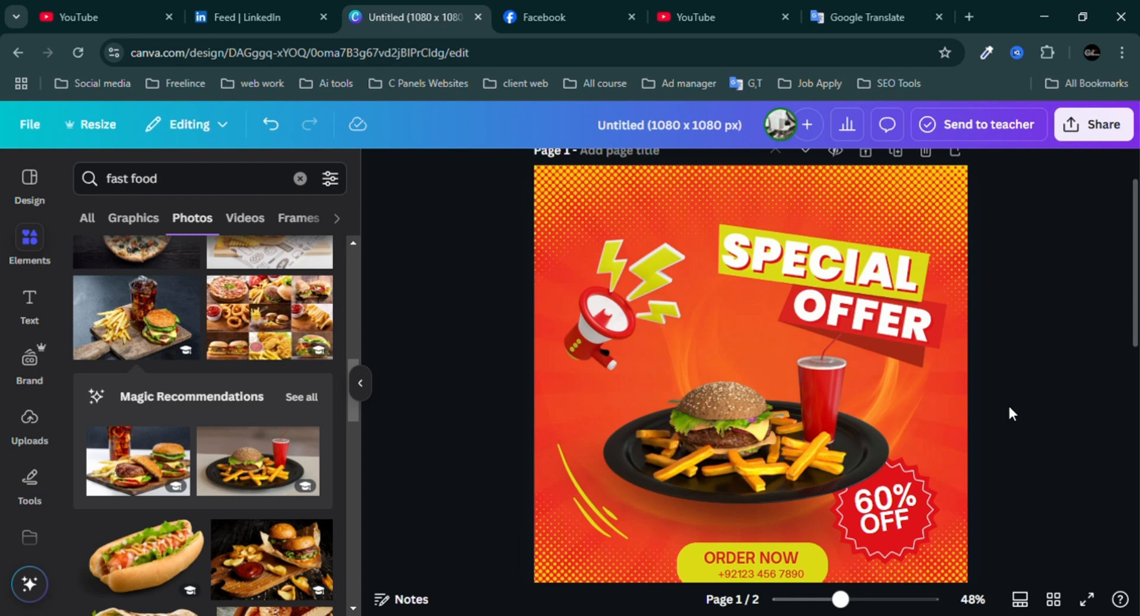
# Recolour the yellow halftone dot pattern along the upper edge of page 1 to black.
pyautogui.click(954, 191)
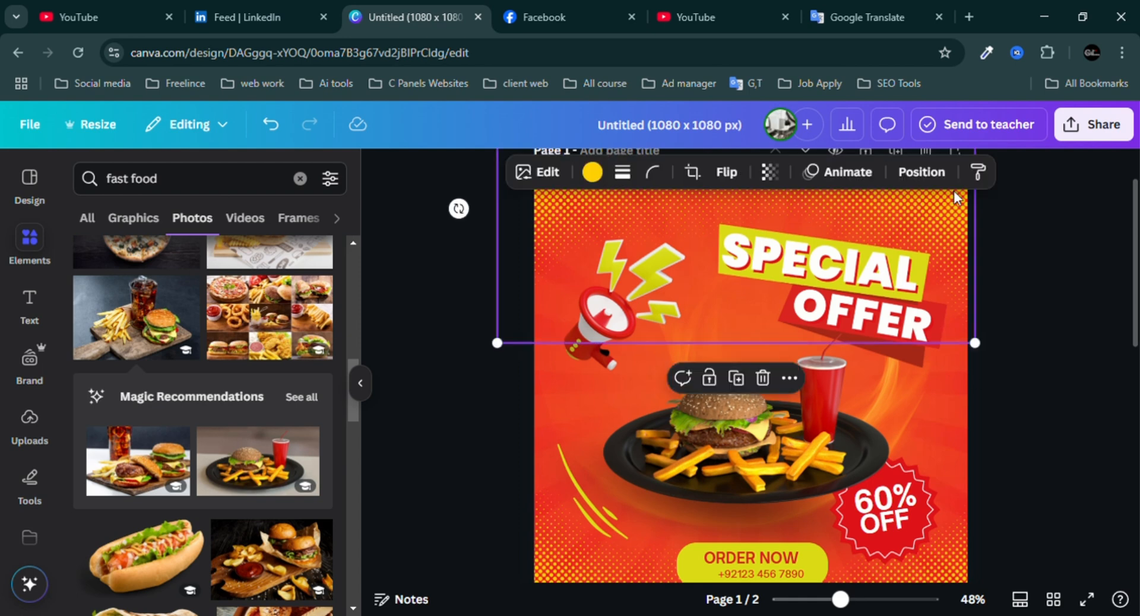
pyautogui.click(593, 173)
pyautogui.click(136, 300)
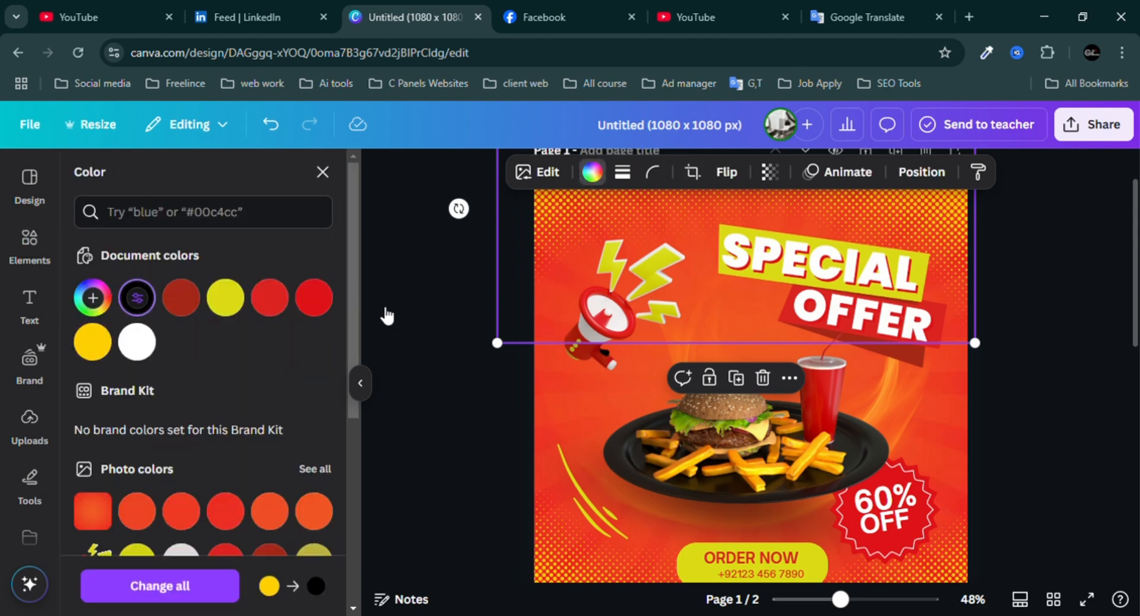
pyautogui.click(413, 371)
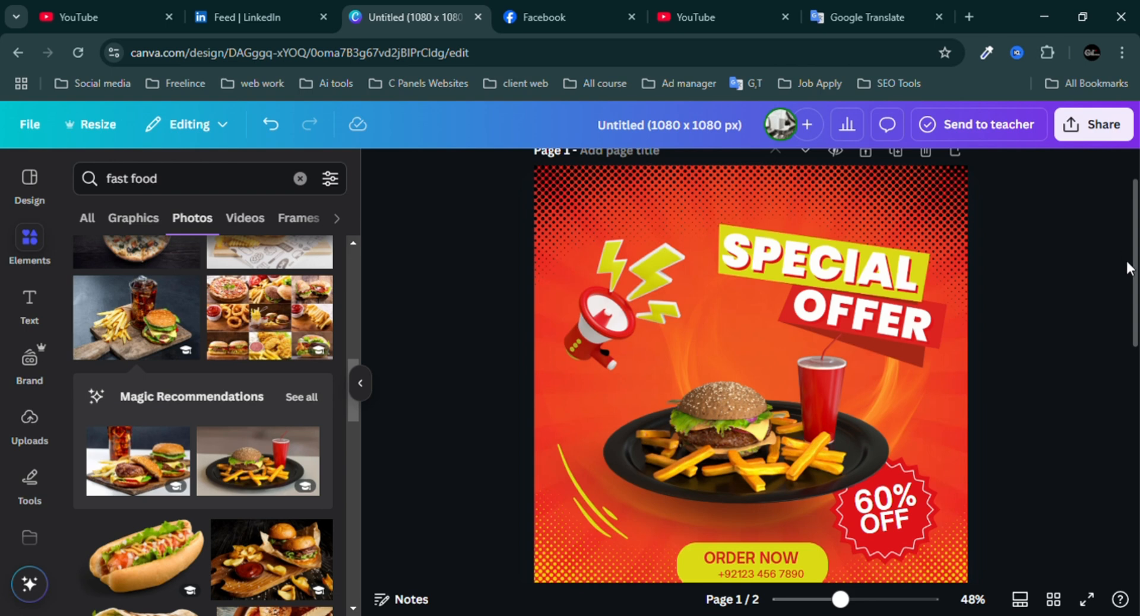
# Try the X-Pro + filter from the Color Pop group on the SPECIAL OFFER headline graphic.
pyautogui.scroll(2, 1133, 267)
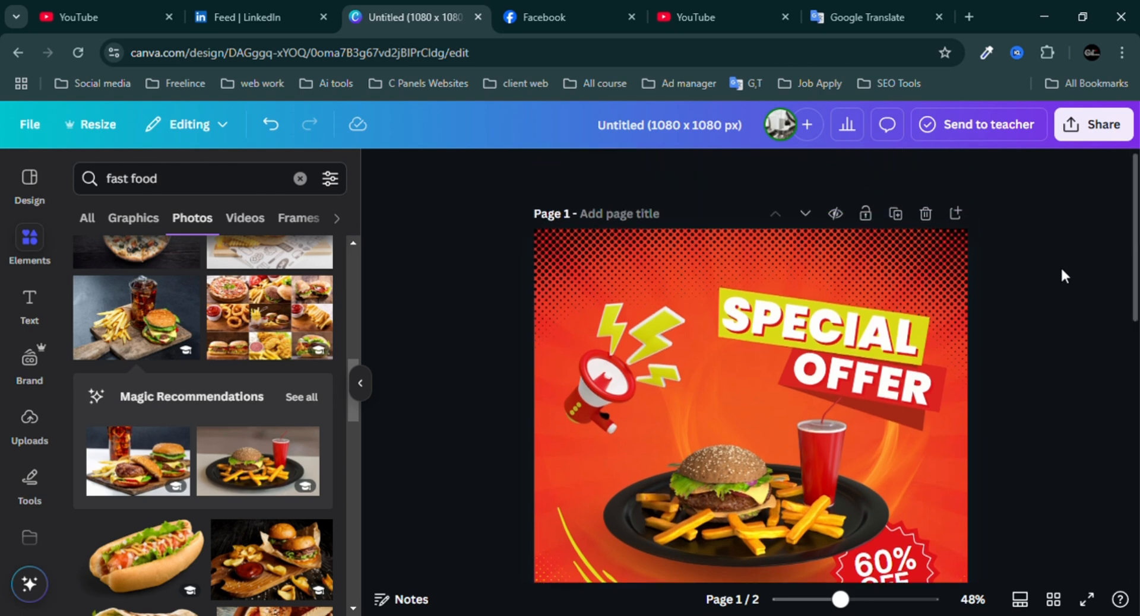
pyautogui.scroll(-5, 1136, 268)
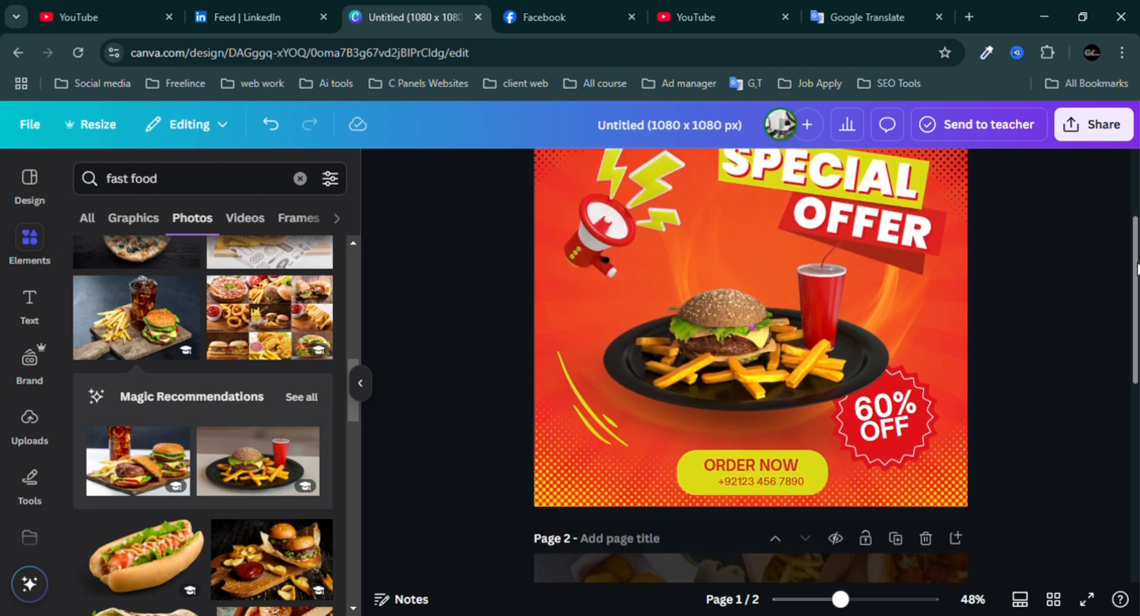
pyautogui.scroll(1, 1136, 267)
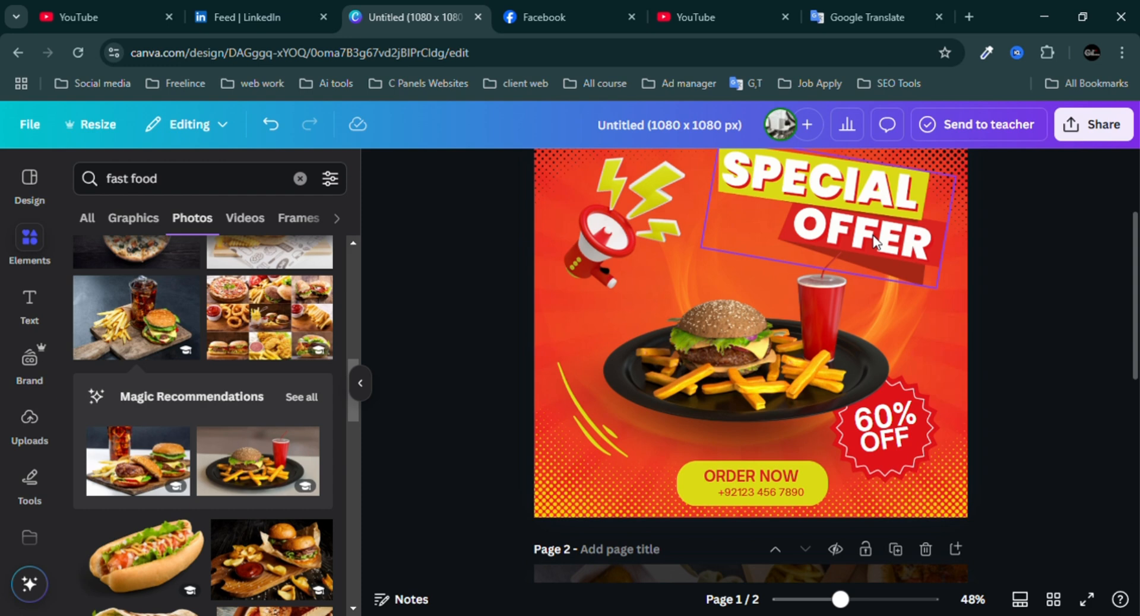
pyautogui.click(816, 196)
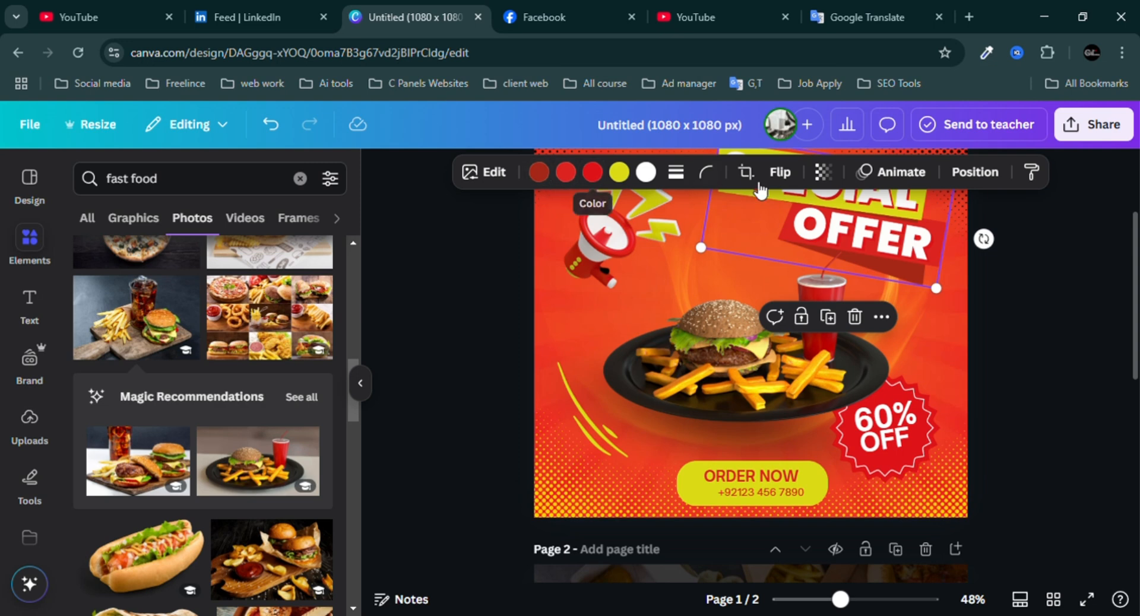
pyautogui.click(1100, 305)
pyautogui.click(857, 198)
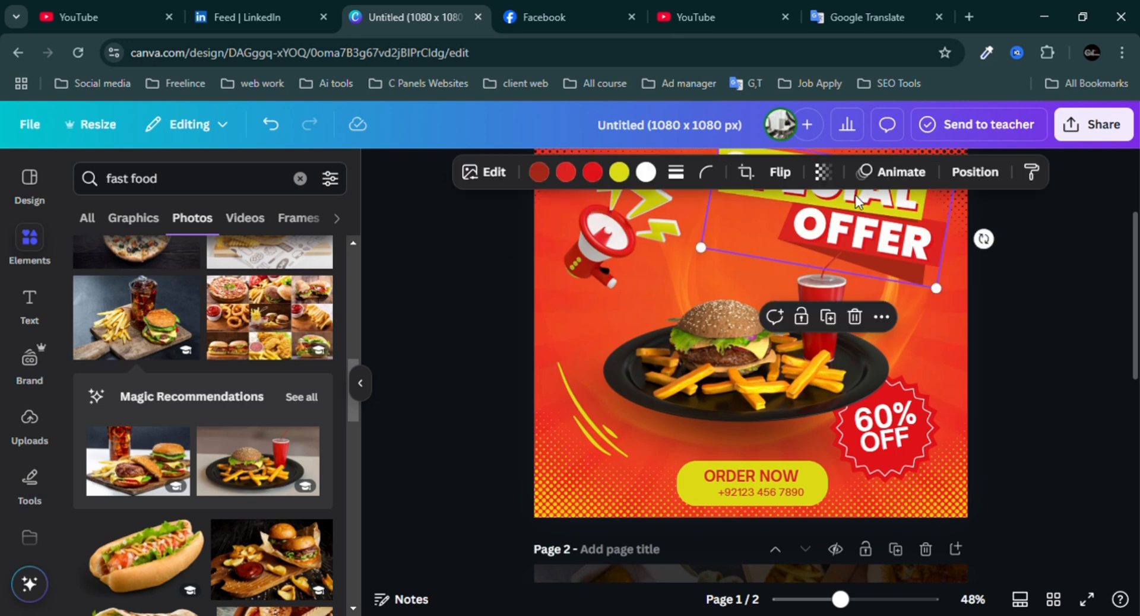
pyautogui.click(494, 175)
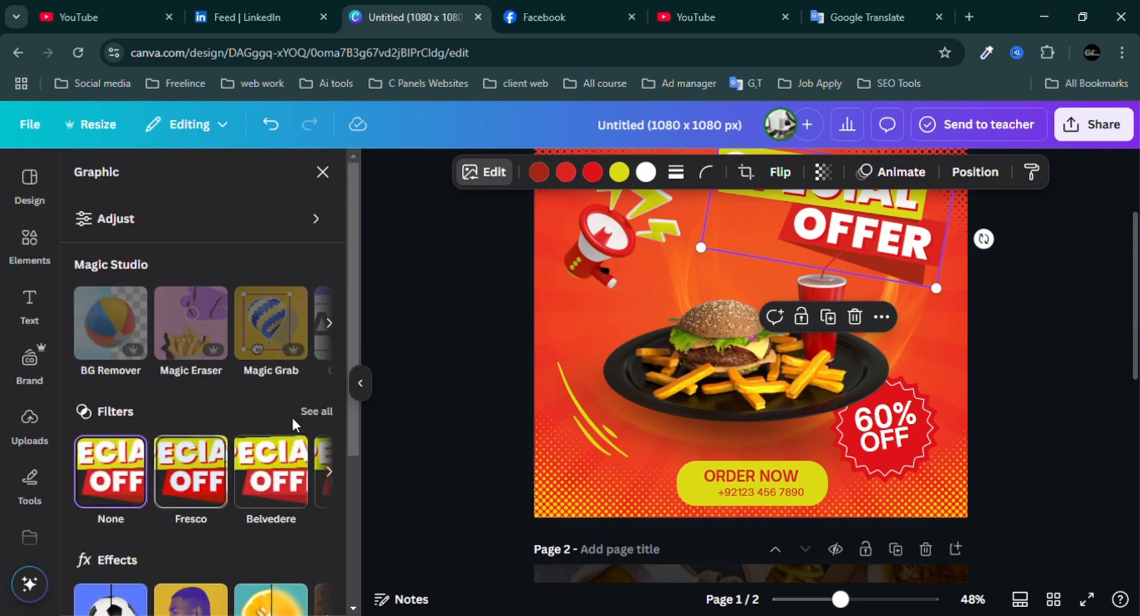
pyautogui.click(319, 412)
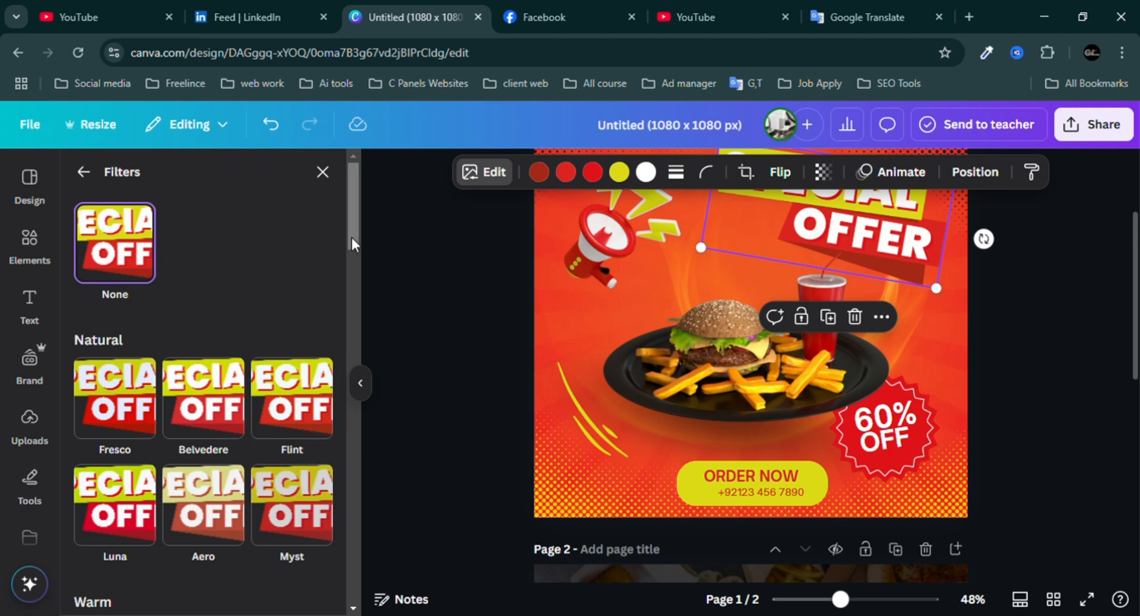
pyautogui.scroll(-2, 354, 220)
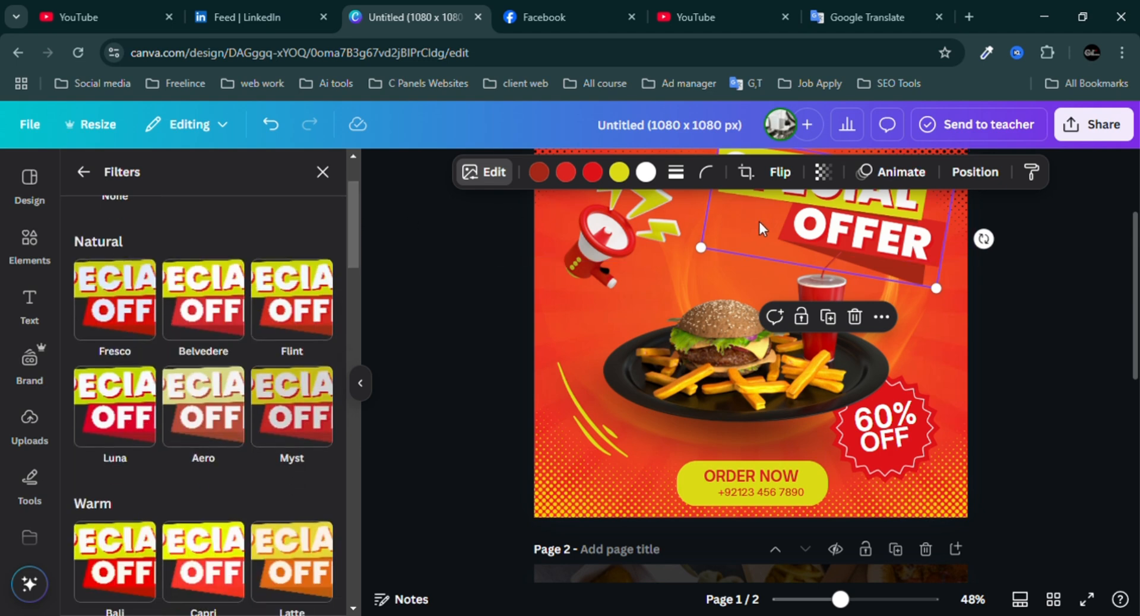
pyautogui.moveTo(355, 243); pyautogui.dragTo(360, 548)
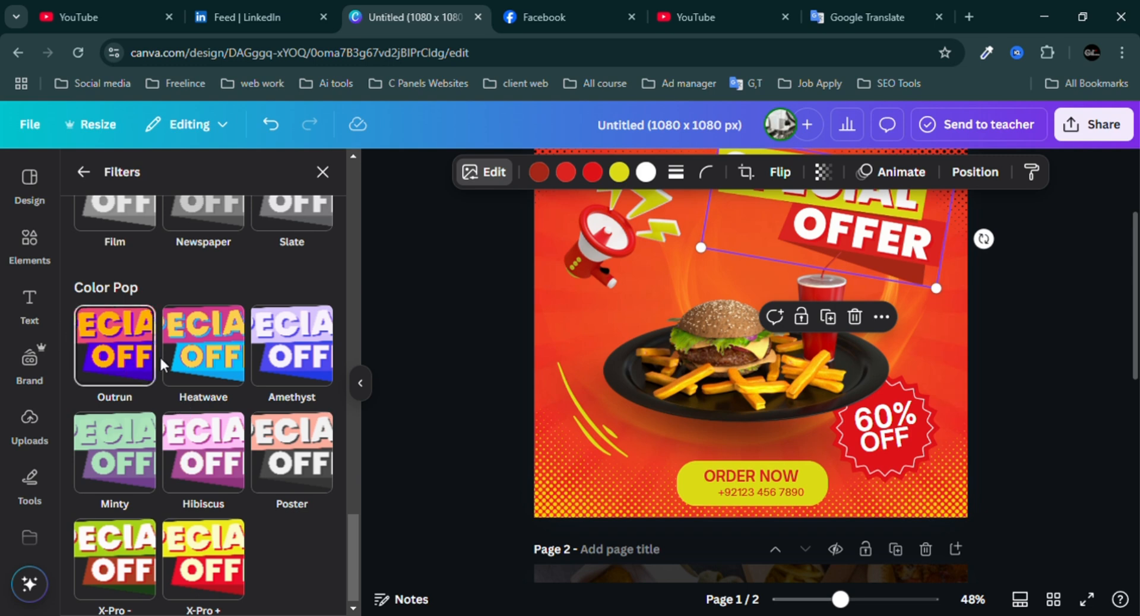
pyautogui.click(223, 564)
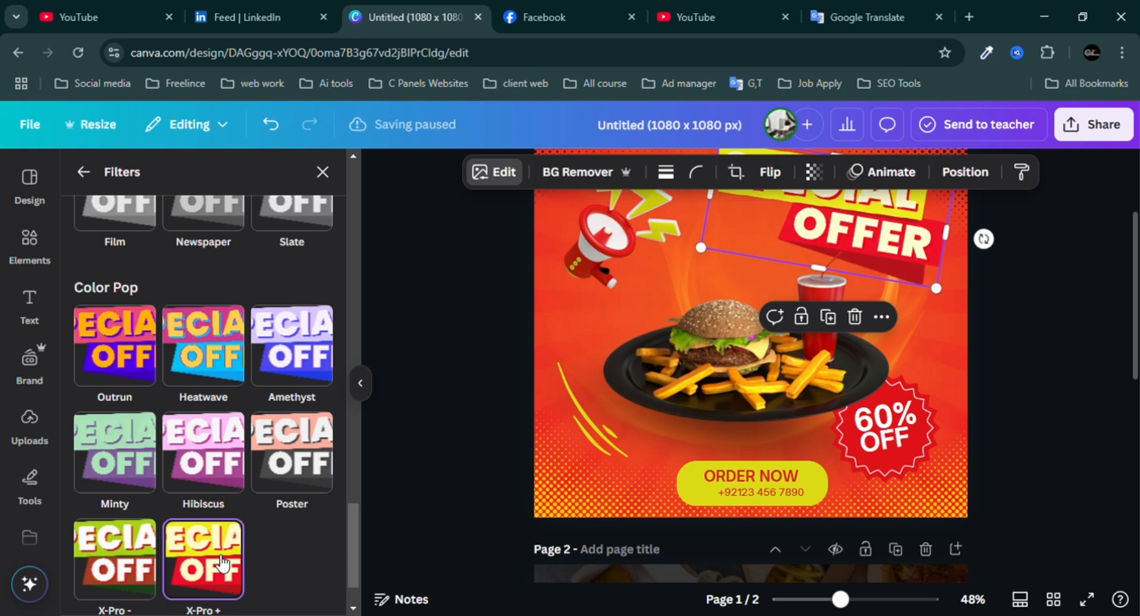
pyautogui.click(1044, 364)
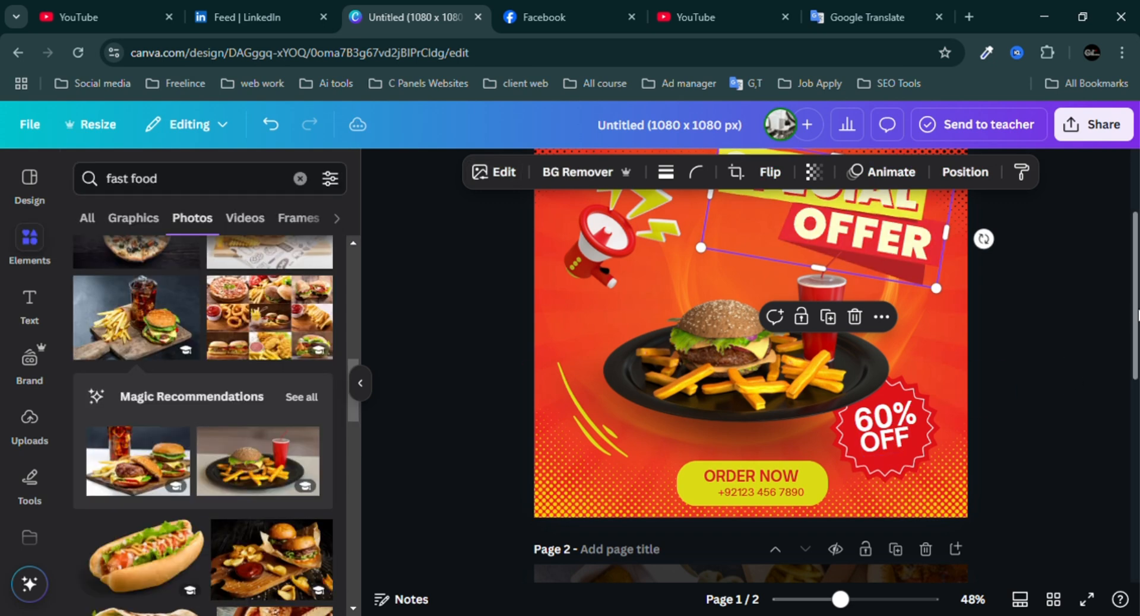
# Undo the filter on the SPECIAL OFFER headline, redo it once for comparison, and undo it again.
pyautogui.moveTo(1135, 307); pyautogui.dragTo(1135, 279)
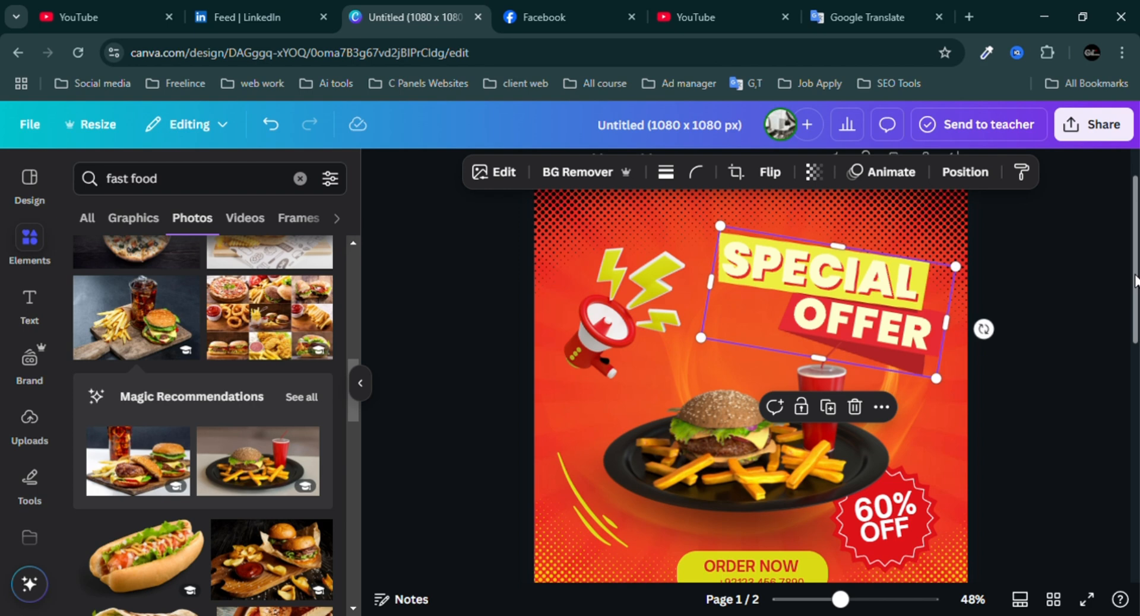
pyautogui.hotkey('ctrl', 'z')
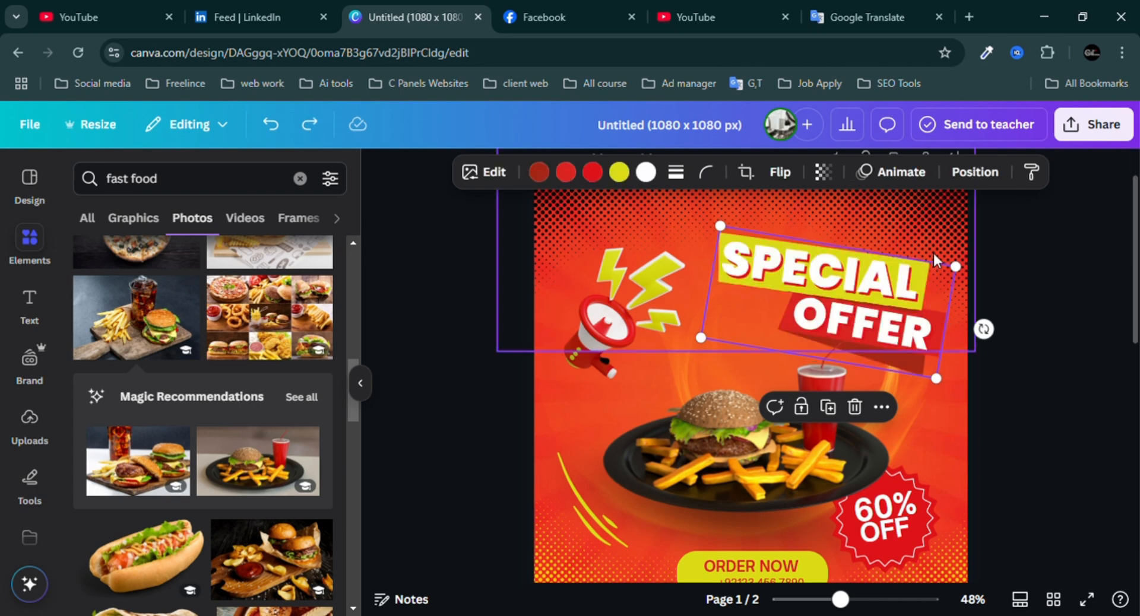
pyautogui.click(303, 126)
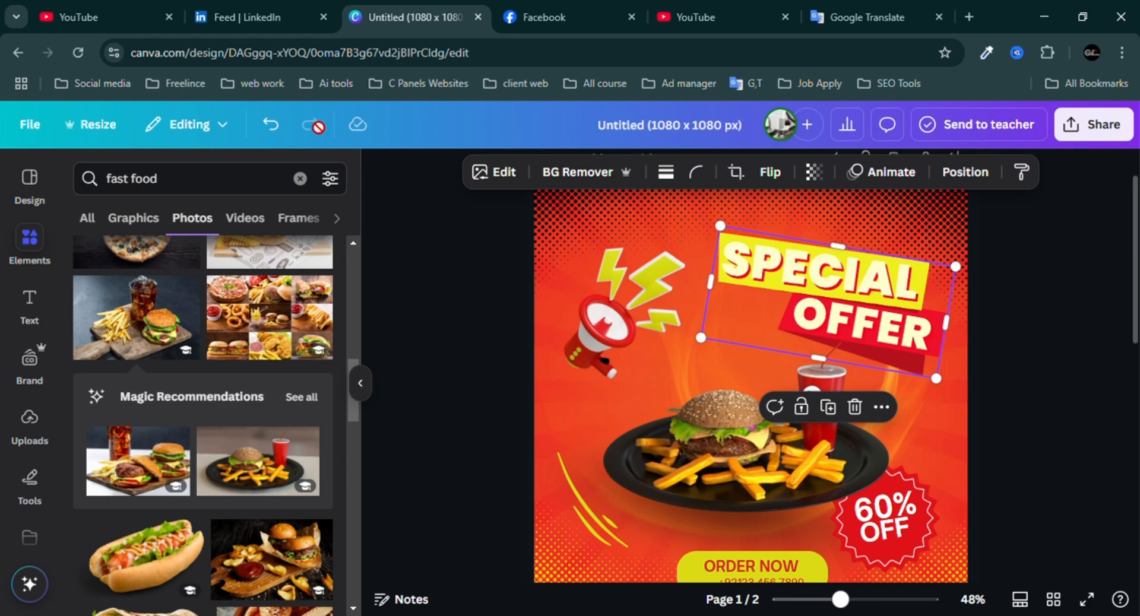
pyautogui.click(270, 125)
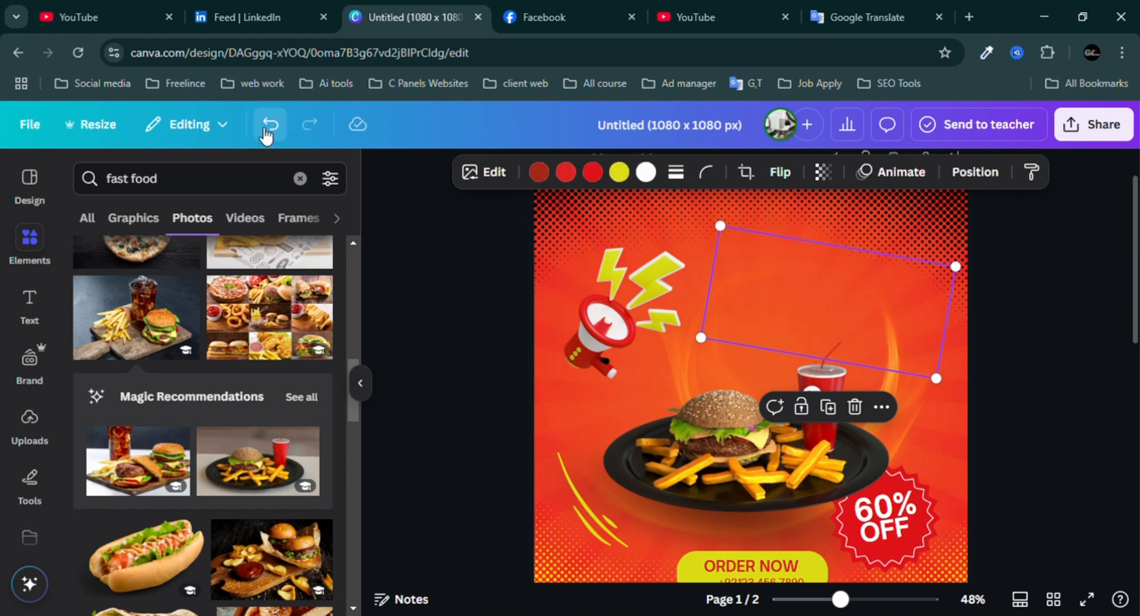
pyautogui.click(1061, 348)
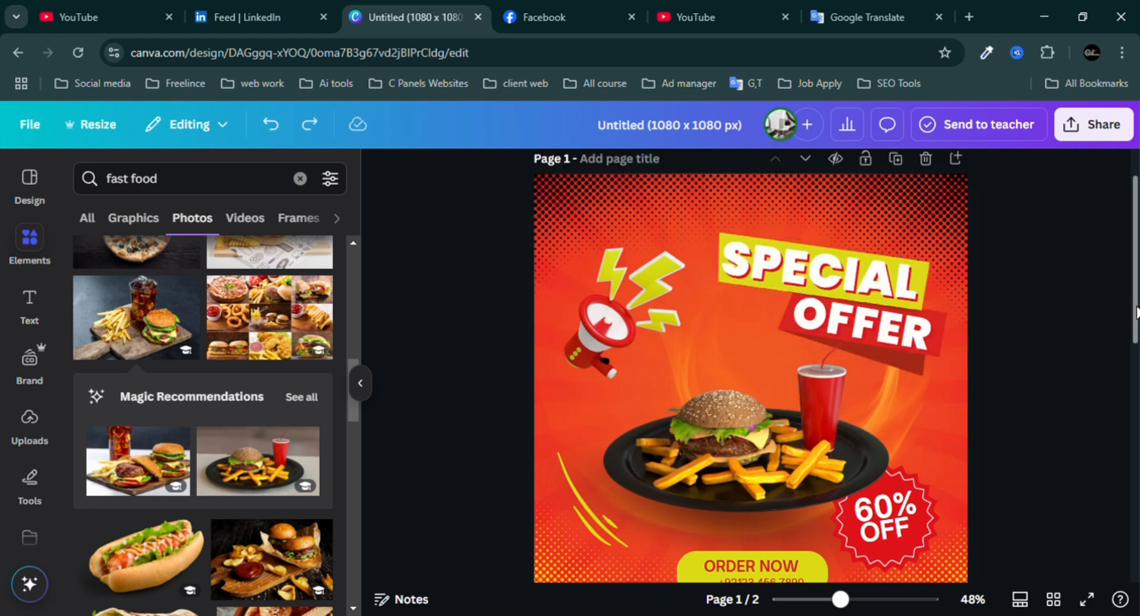
pyautogui.scroll(-1, 1136, 311)
pyautogui.click(849, 455)
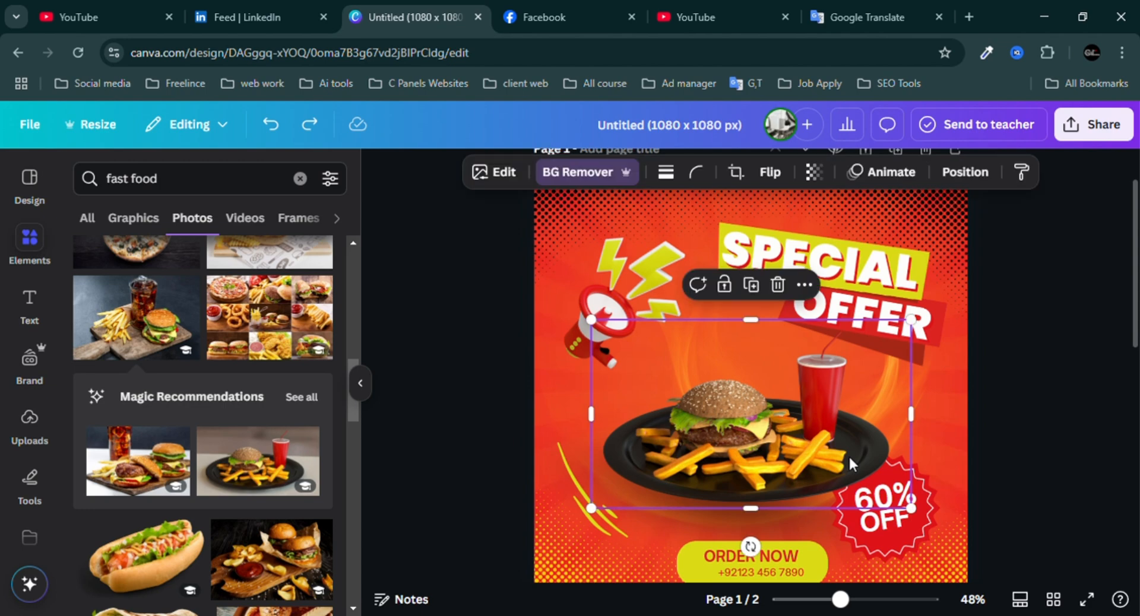
pyautogui.moveTo(755, 557); pyautogui.dragTo(750, 484)
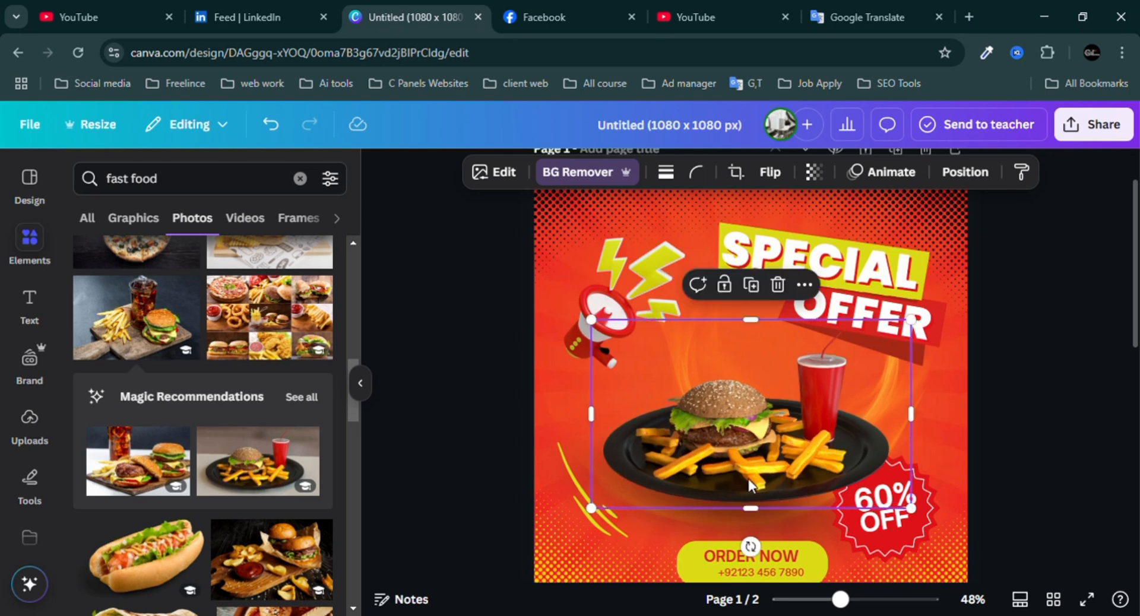
pyautogui.click(1047, 466)
# Try bringing the red starburst badge to the front and moving it away from the 60% OFF text.
pyautogui.click(902, 538)
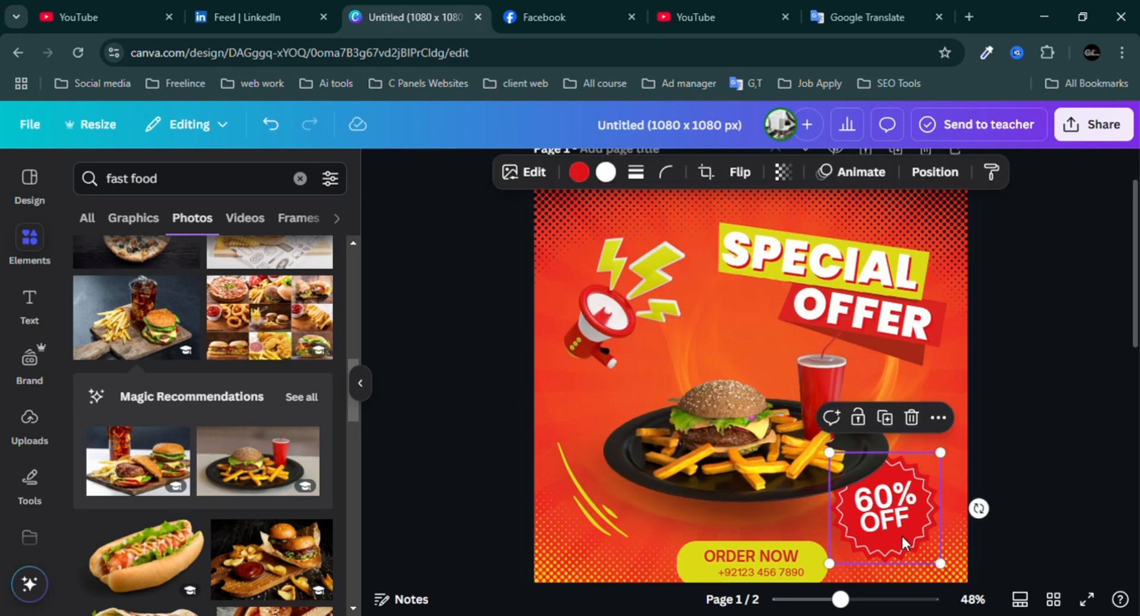
pyautogui.rightClick(902, 537)
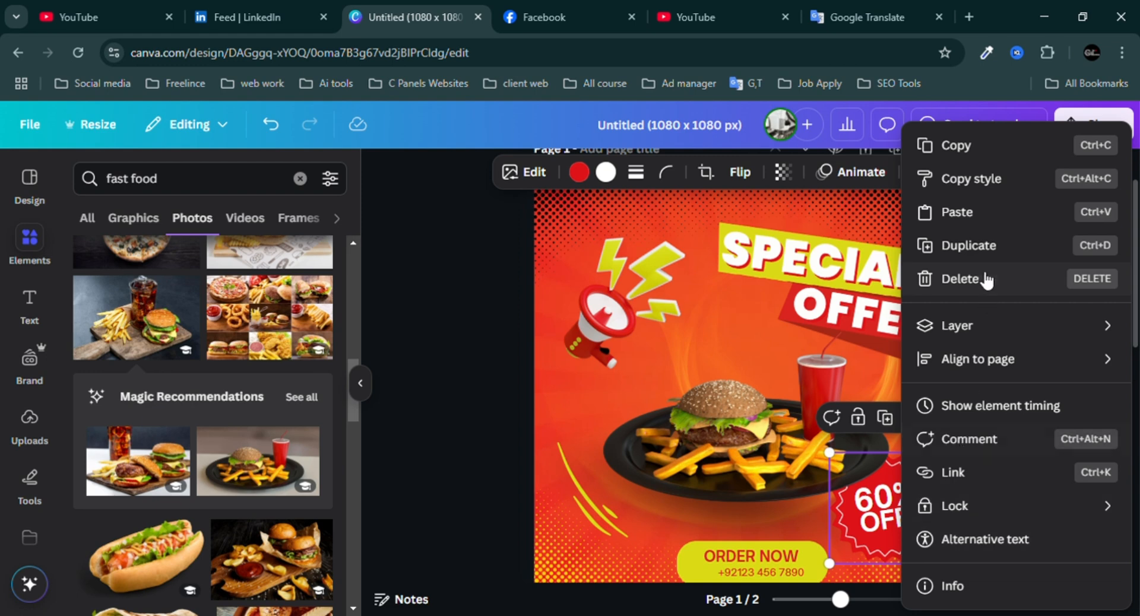
pyautogui.moveTo(983, 326)
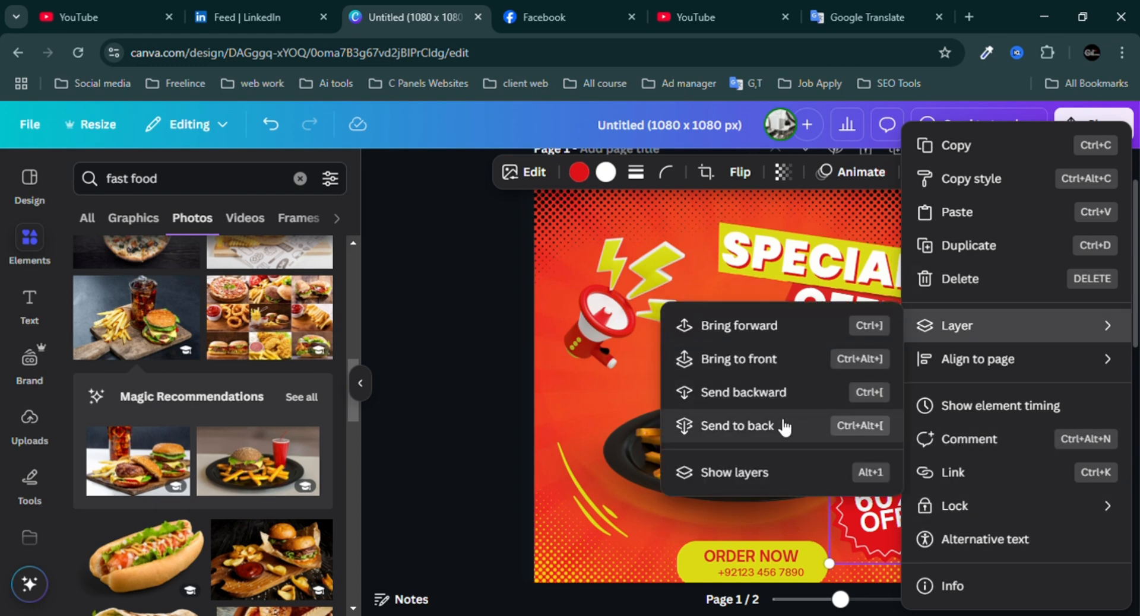
pyautogui.click(742, 357)
pyautogui.click(1097, 438)
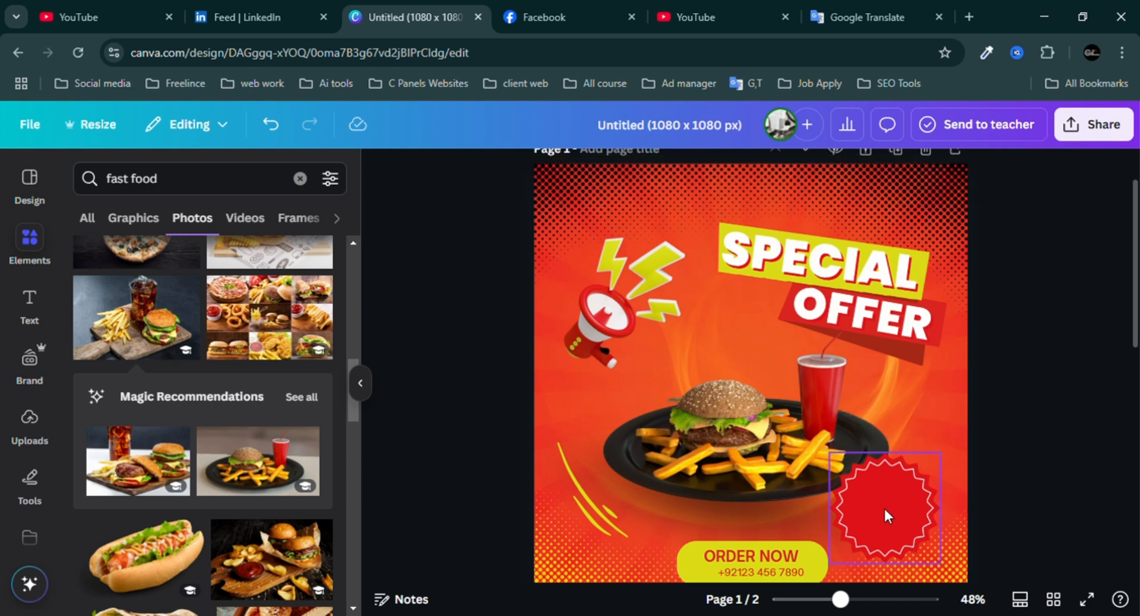
pyautogui.moveTo(885, 510); pyautogui.dragTo(812, 518)
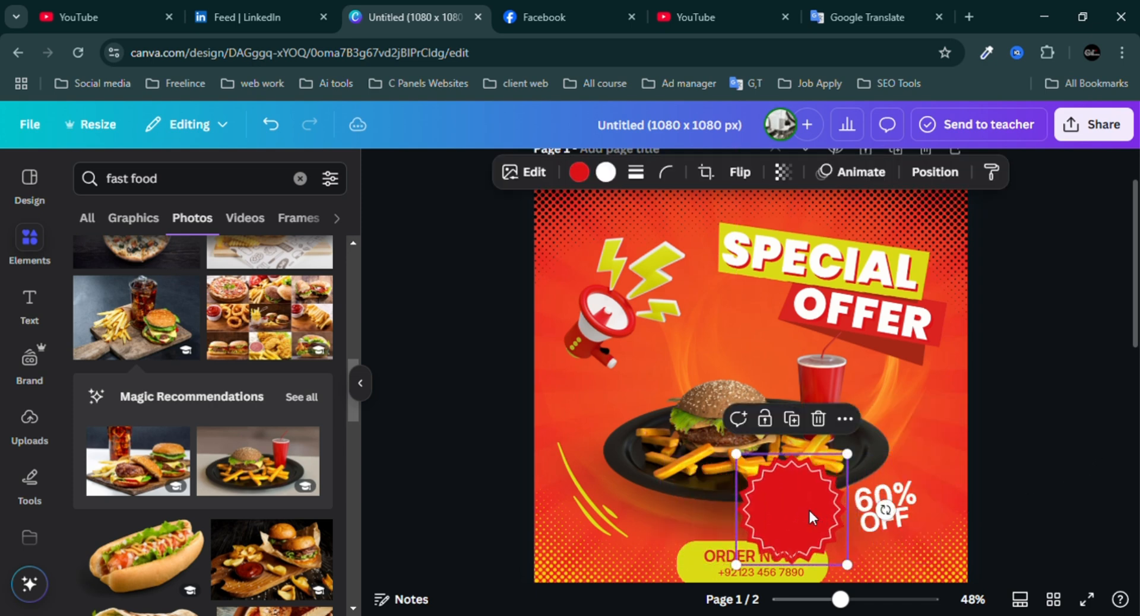
pyautogui.click(906, 509)
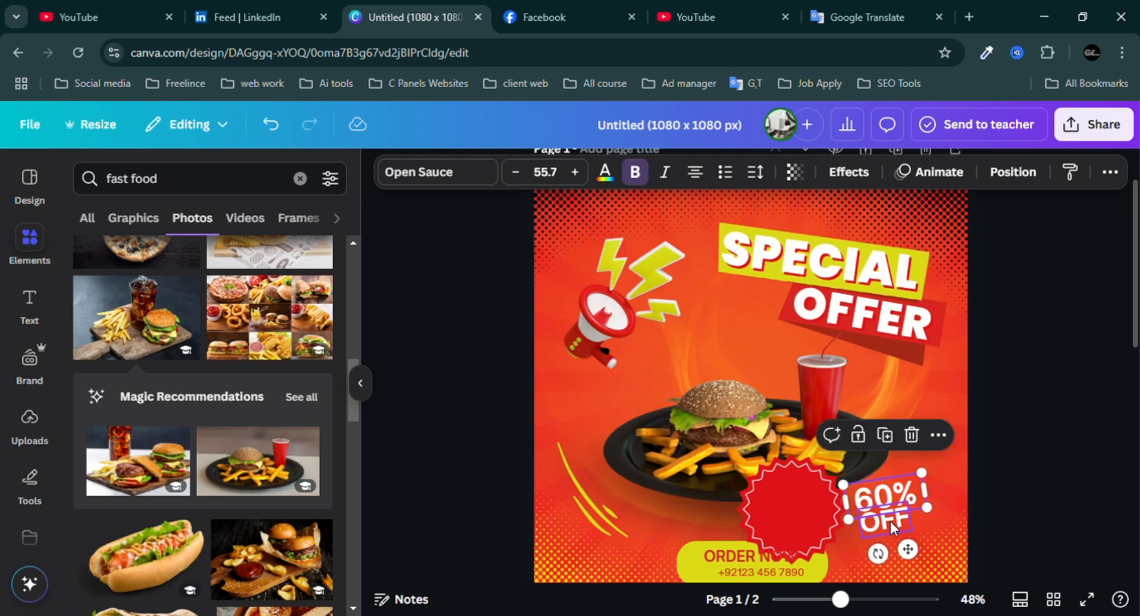
# Undo the red badge's move and its layer change.
pyautogui.hotkey('ctrl', 'z')
pyautogui.hotkey('ctrl', 'z')
pyautogui.click(1007, 463)
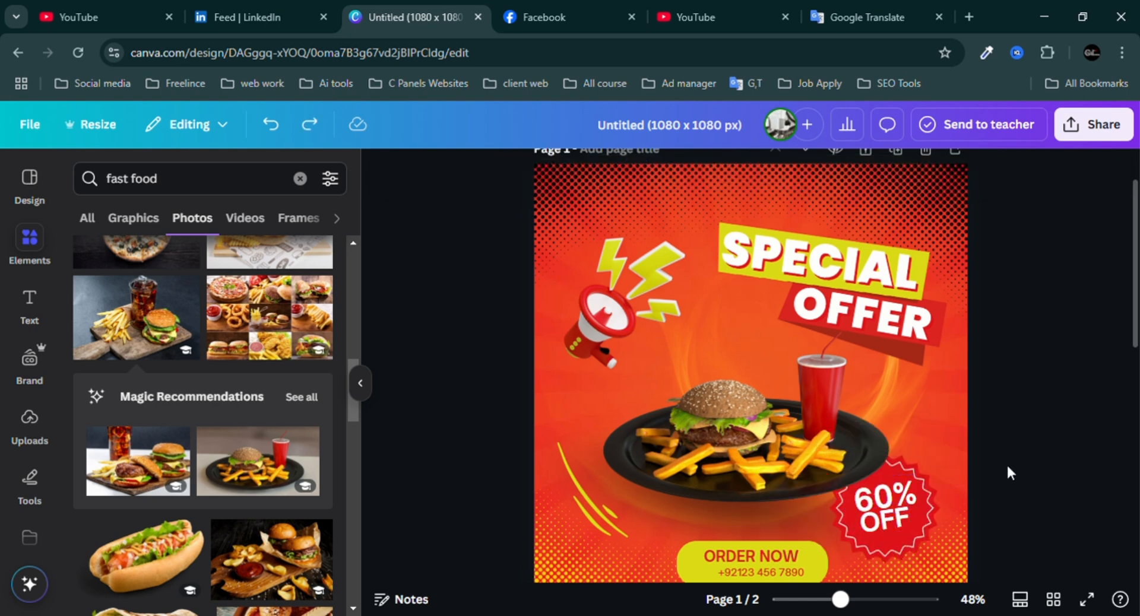
# Send the burger plate cut-out to the back of the layer order, behind the flame graphic.
pyautogui.click(750, 451)
pyautogui.rightClick(750, 451)
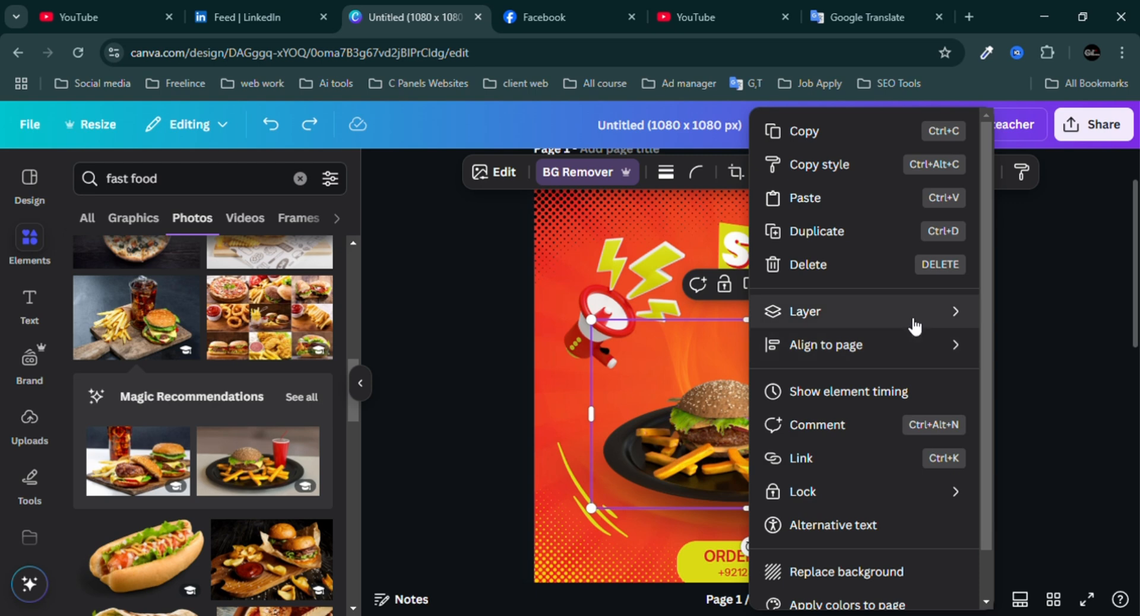
pyautogui.moveTo(950, 311)
pyautogui.click(631, 412)
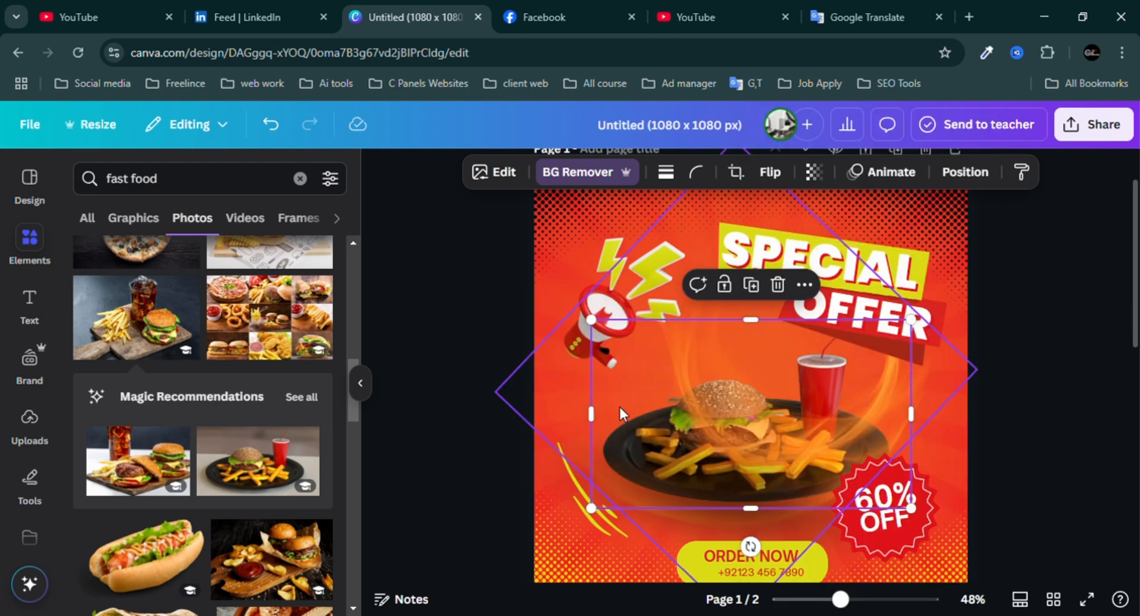
# Send the flame graphic to the back of the layer order, behind the burger plate cut-out.
pyautogui.click(1068, 391)
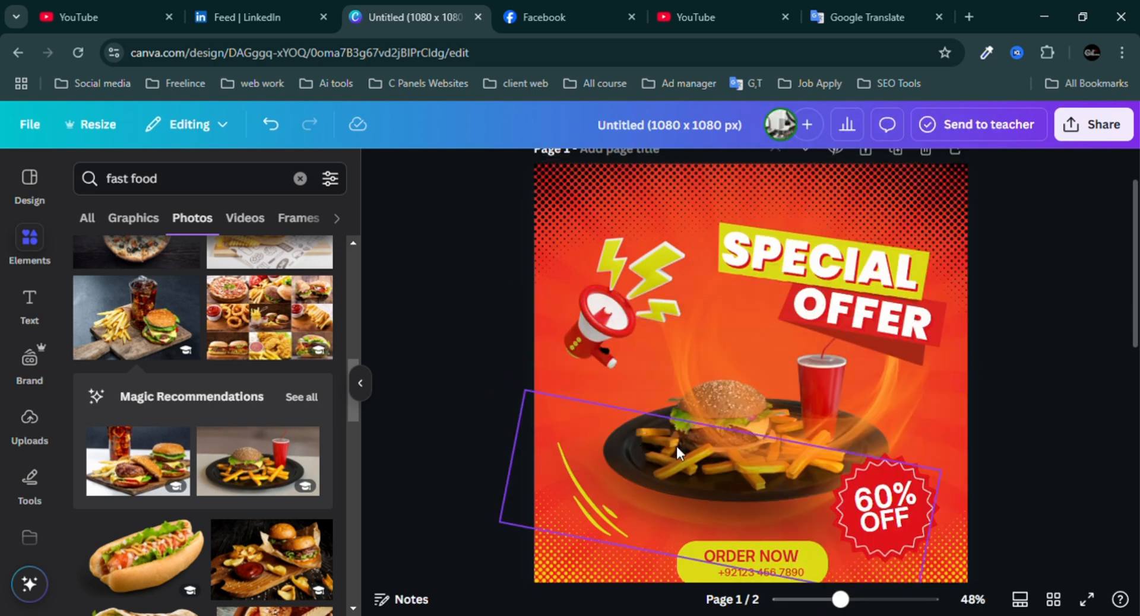
pyautogui.rightClick(686, 359)
pyautogui.moveTo(692, 359)
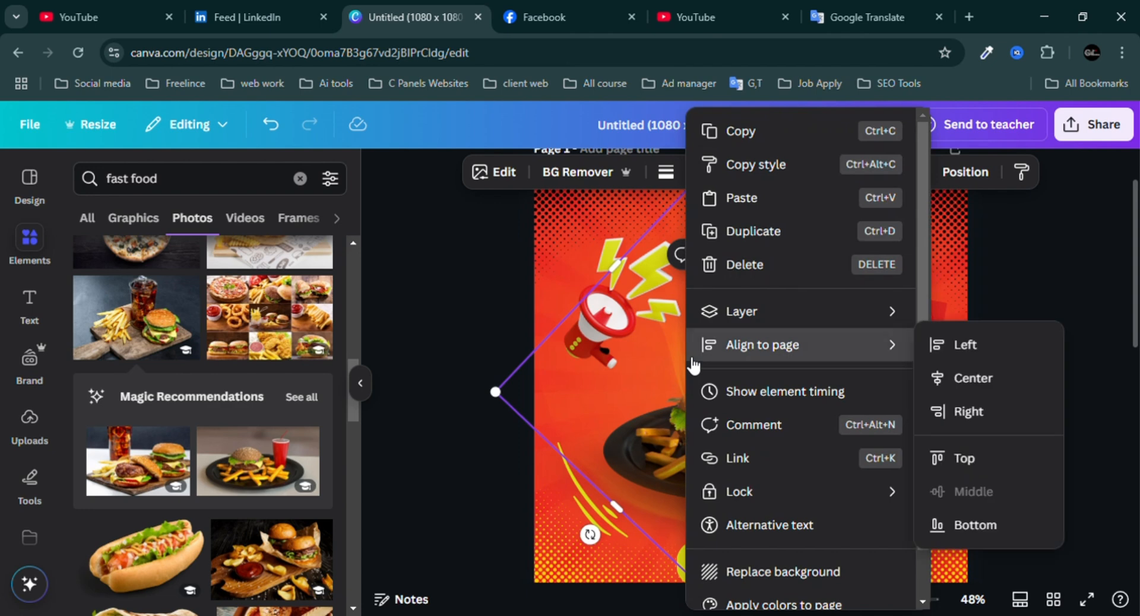
pyautogui.moveTo(789, 319)
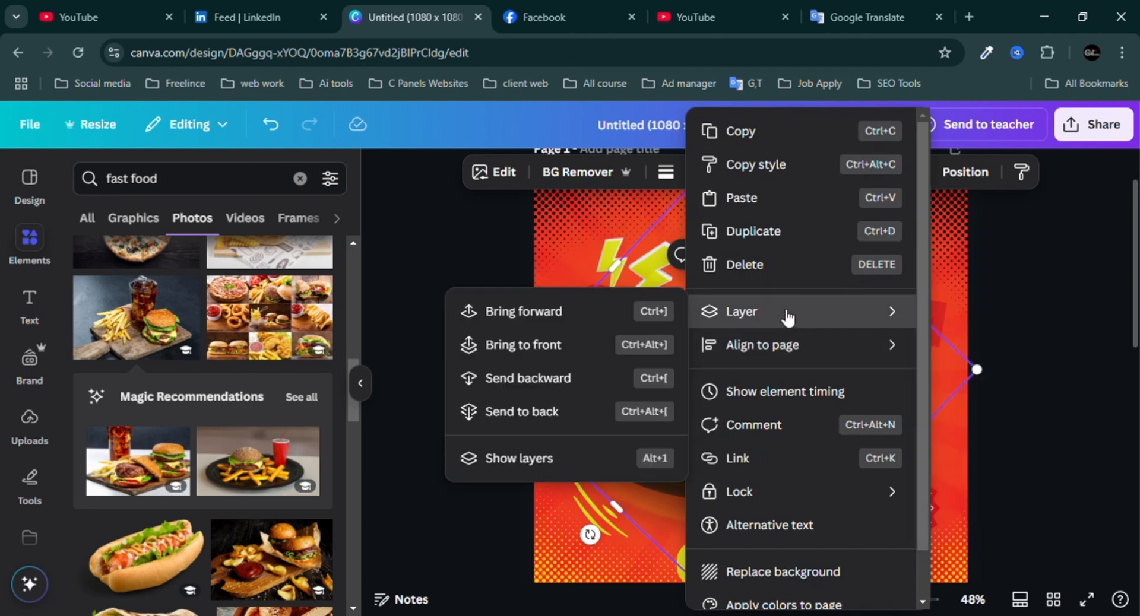
pyautogui.click(533, 411)
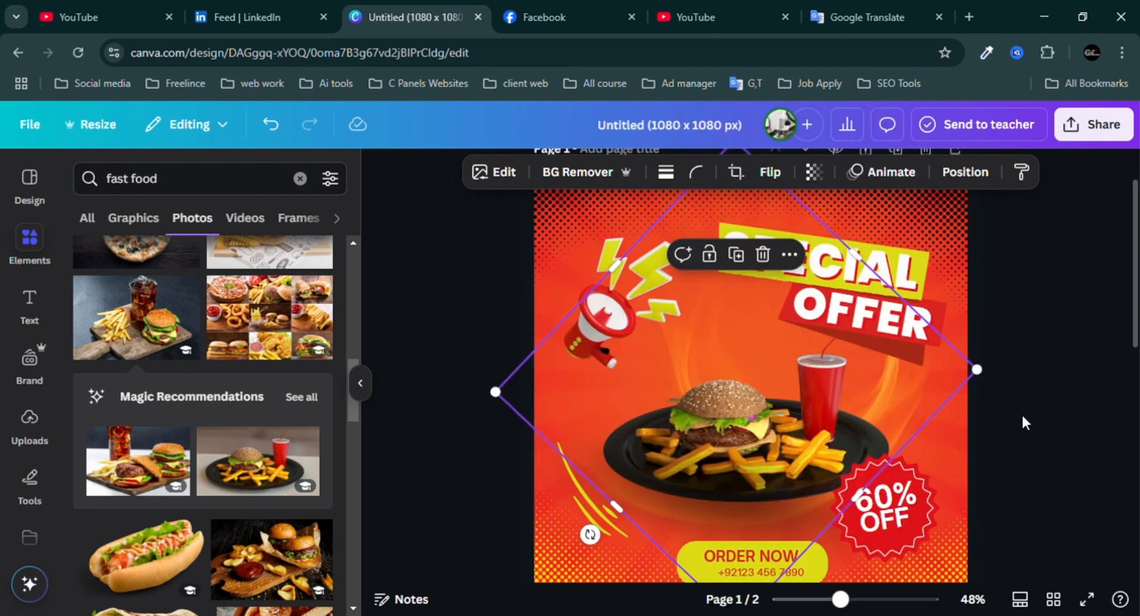
pyautogui.click(1041, 439)
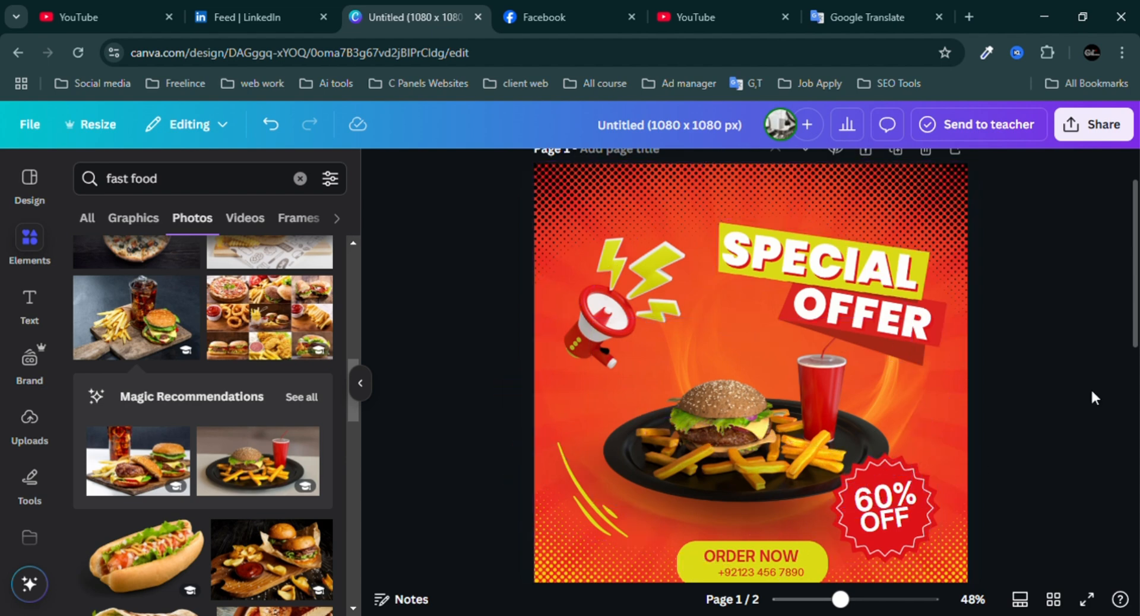
# Rename the design as "fast food".
pyautogui.scroll(1, 1135, 276)
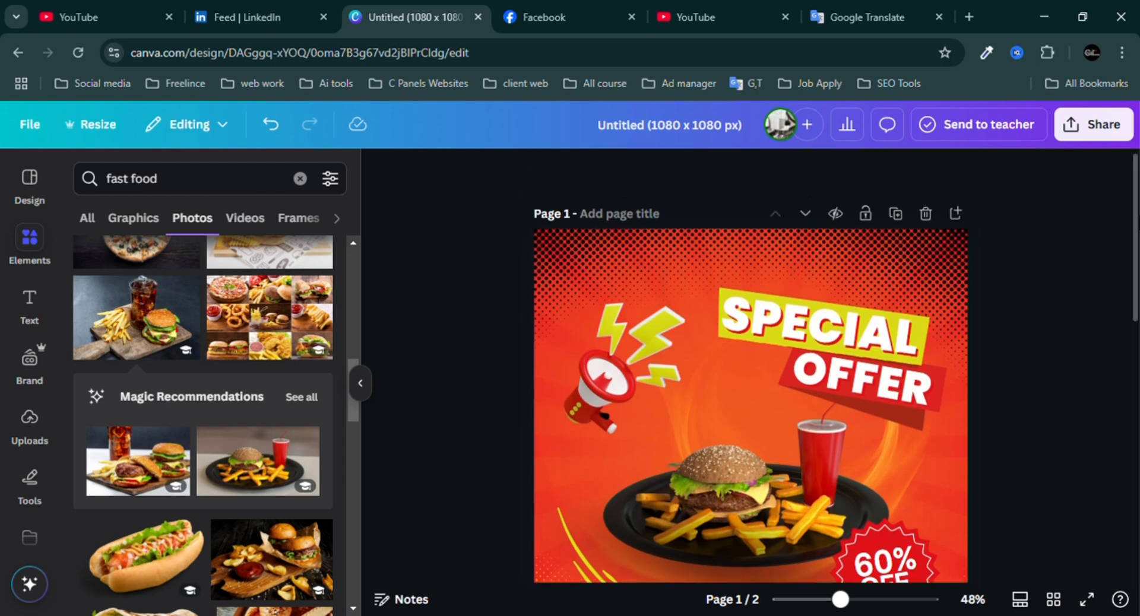
pyautogui.scroll(-1, 1135, 356)
pyautogui.scroll(1, 1136, 356)
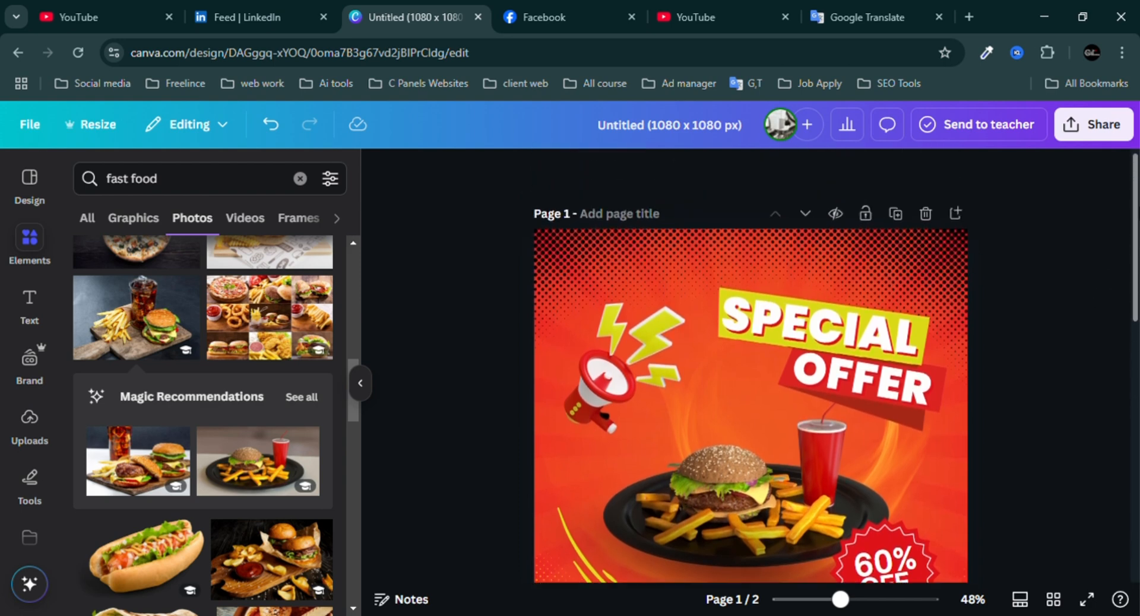
pyautogui.tripleClick(687, 130)
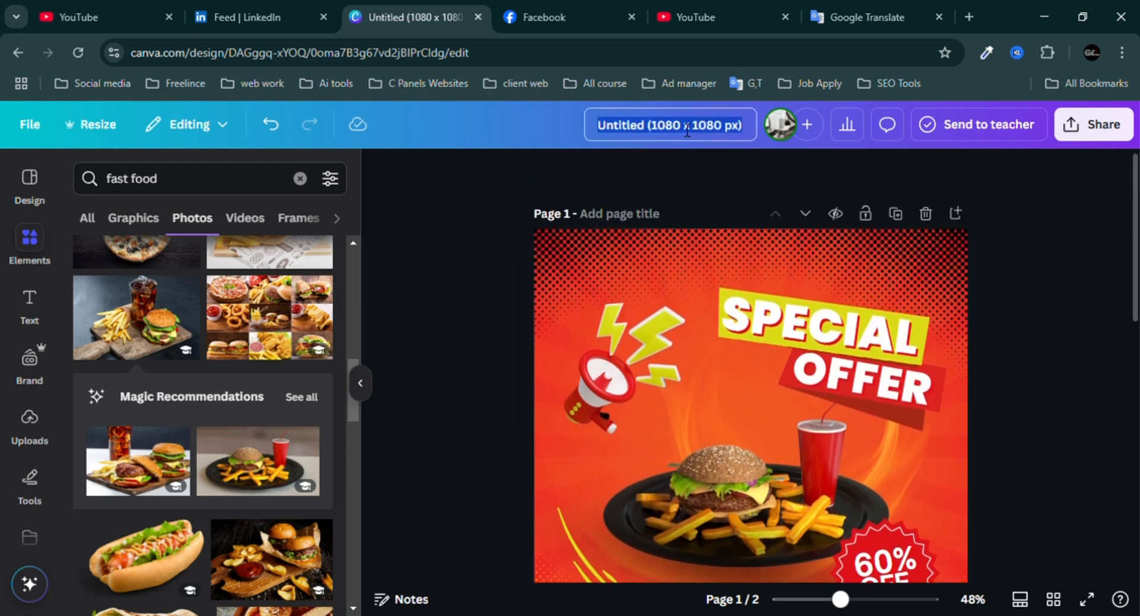
pyautogui.write('fas')
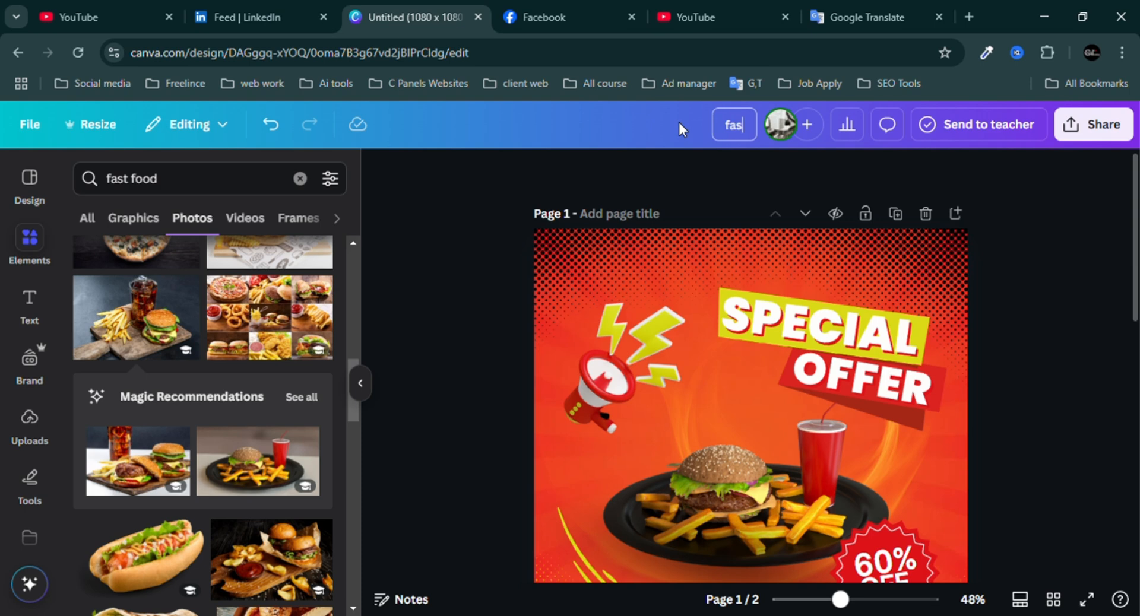
pyautogui.write('t food')
pyautogui.press('BackSpace')
# Review the design's download settings and close them without downloading.
pyautogui.click(1102, 132)
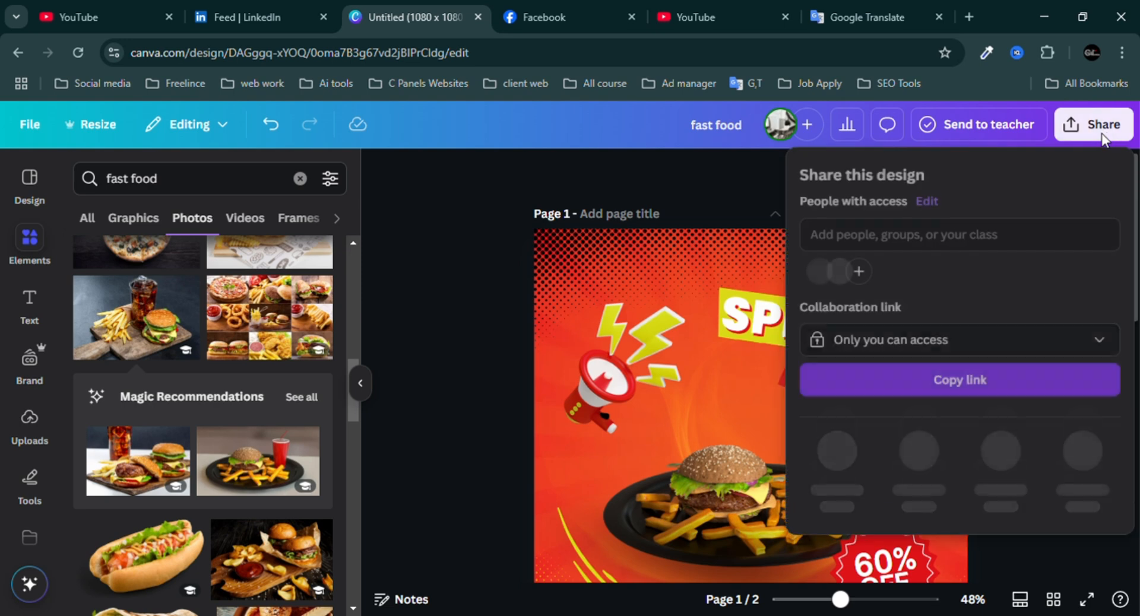
pyautogui.click(836, 451)
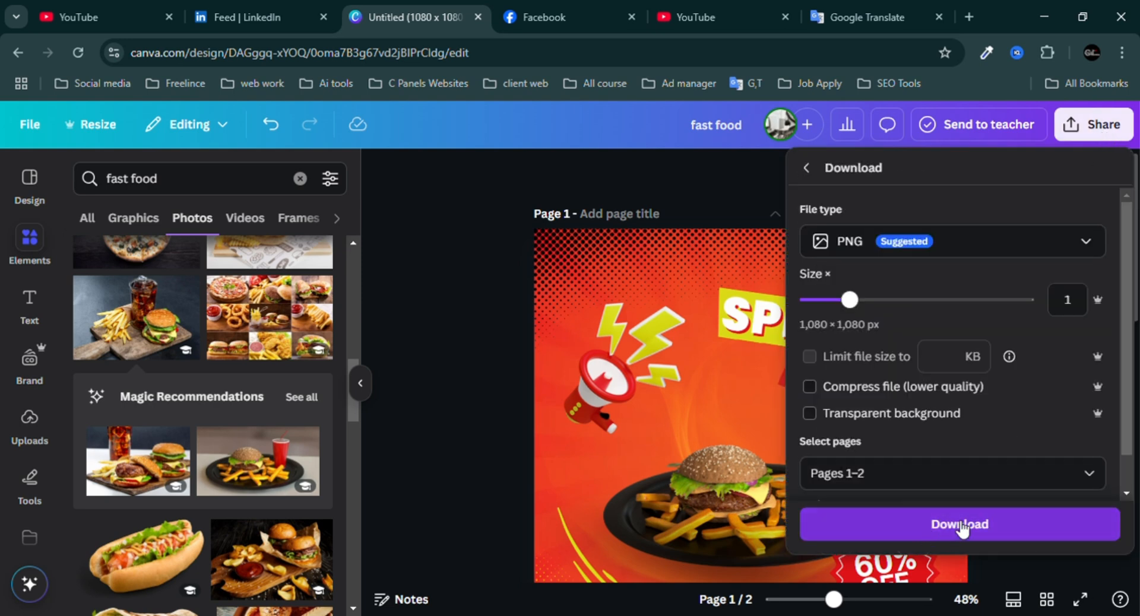
pyautogui.click(462, 376)
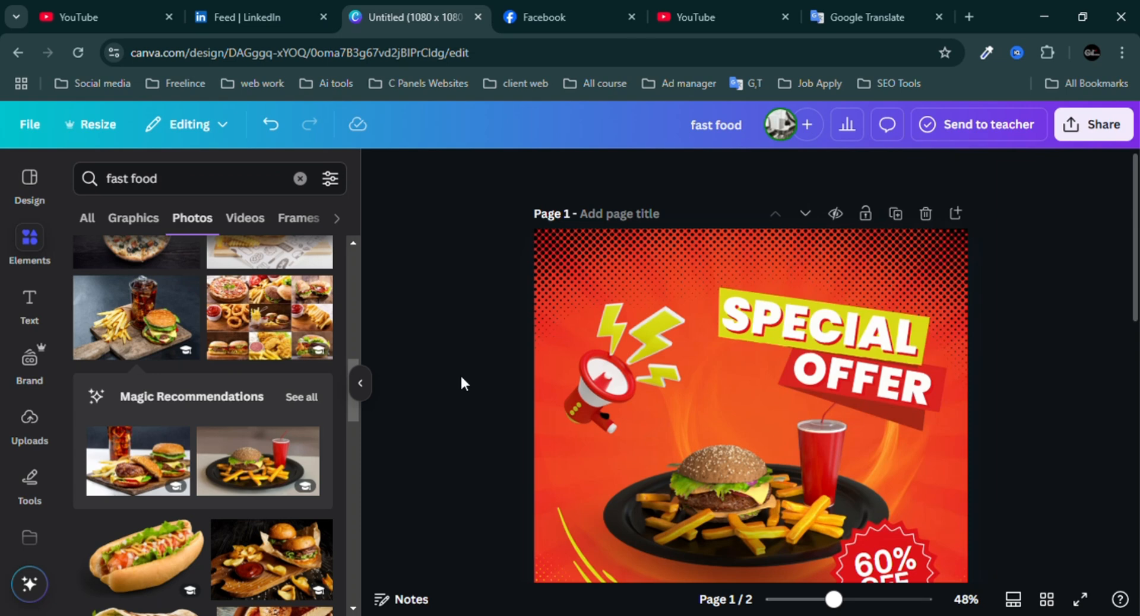